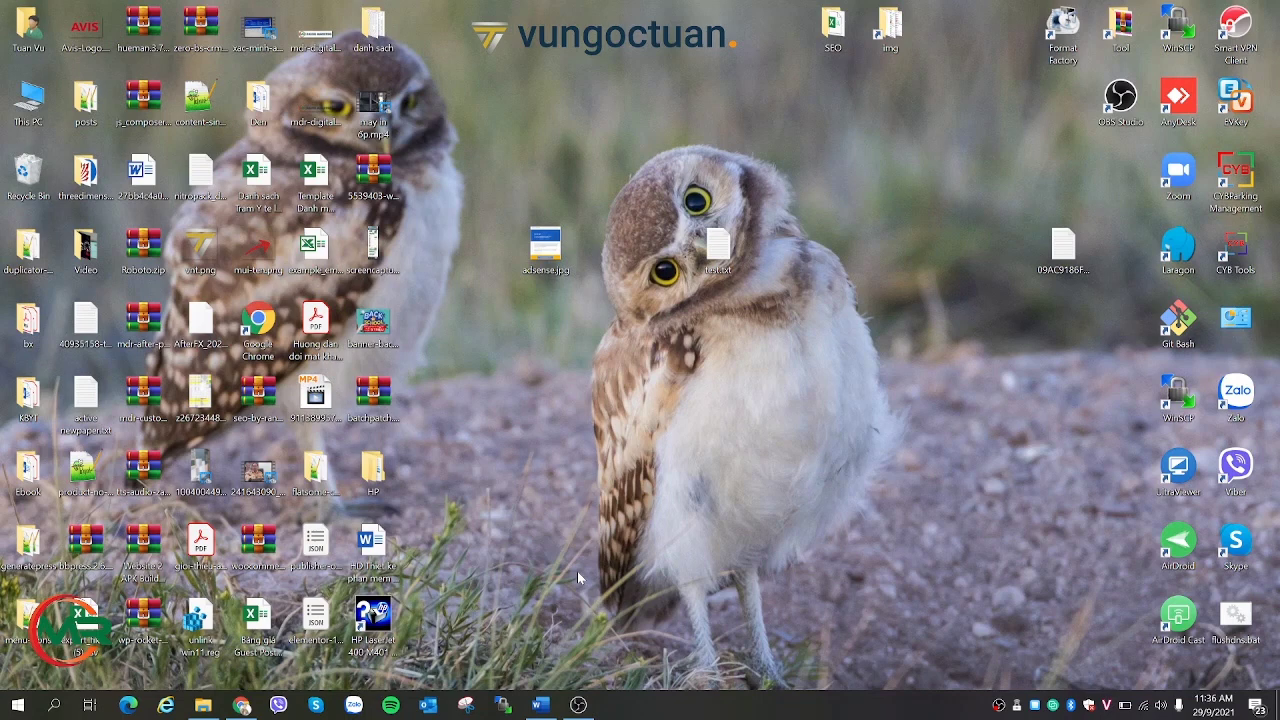
Open the shared resources of the network computer \\vinasite.
key("super+r")
key("Escape")
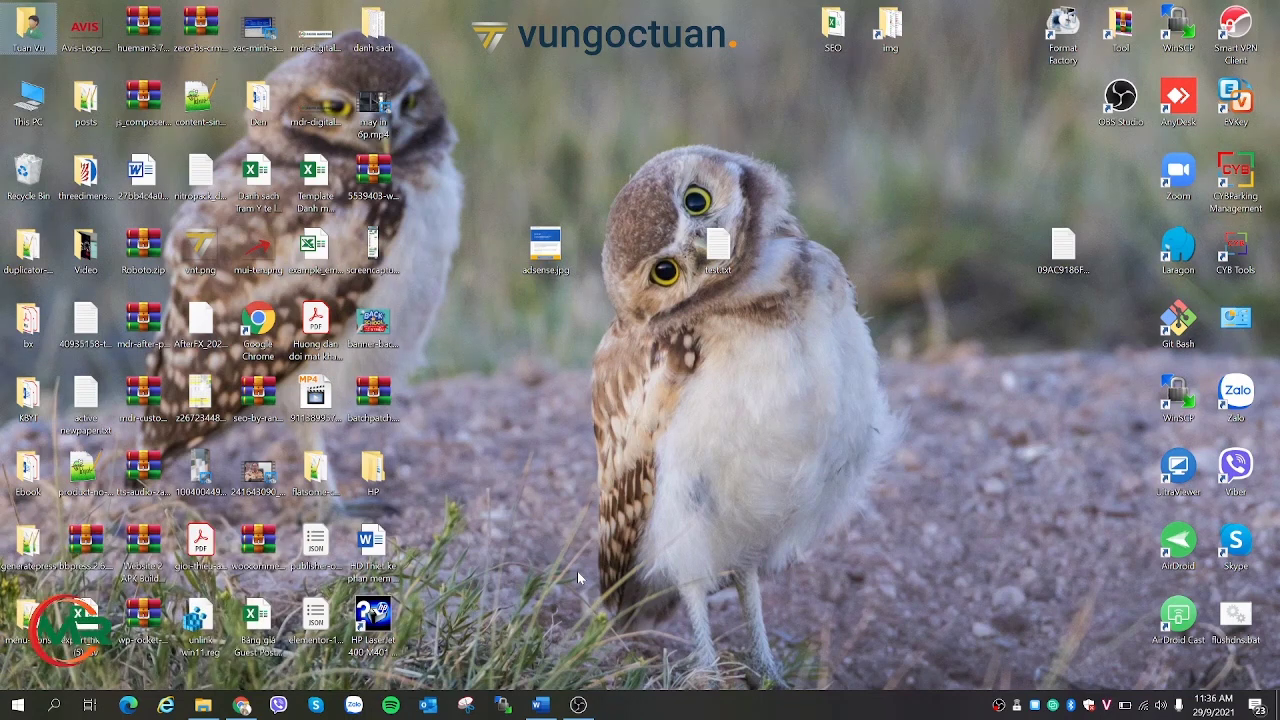
key("super+r")
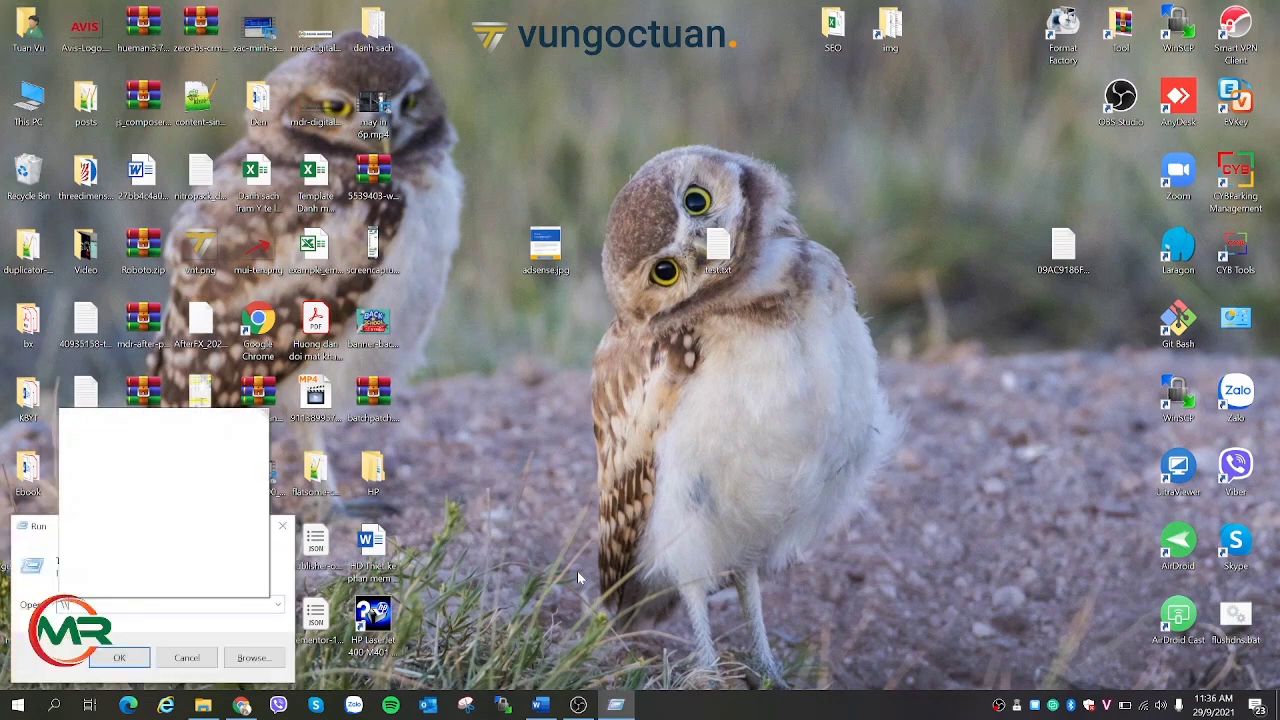
key("Return")
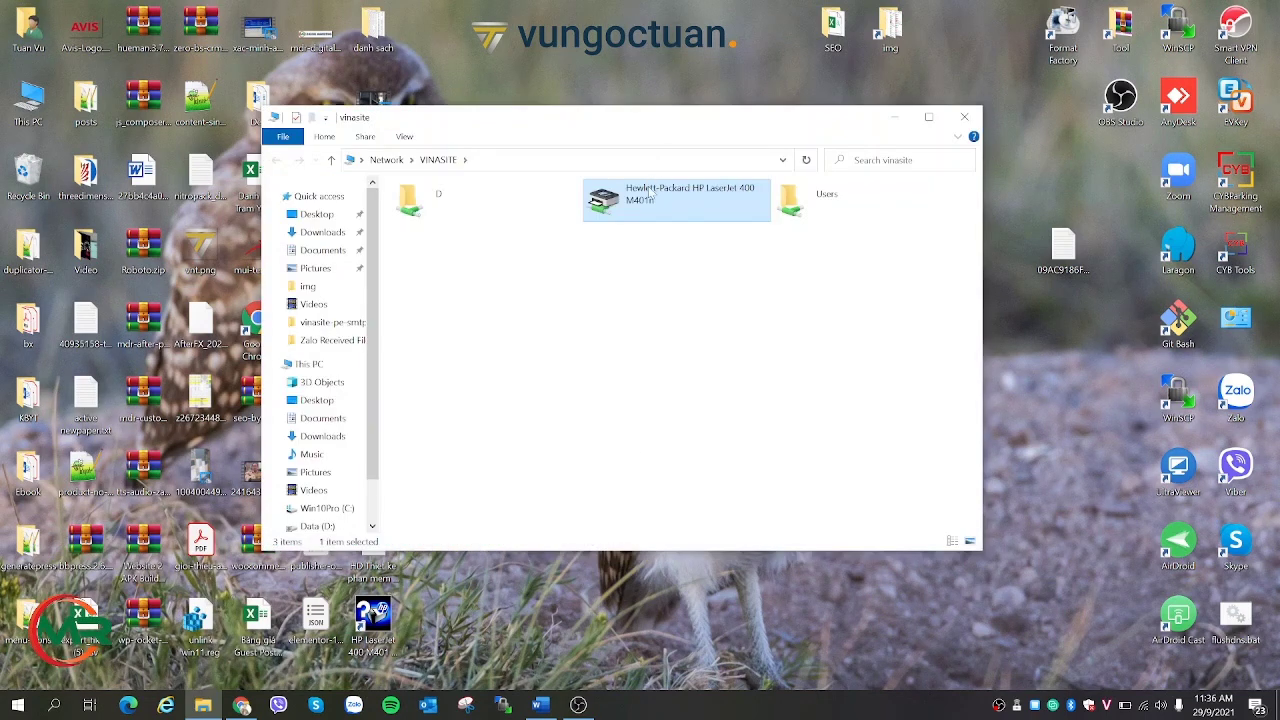
Try to connect to the shared Hewlett-Packard HP LaserJet 400 M401n, expand the error details and dismiss the error.
right_click(651, 193)
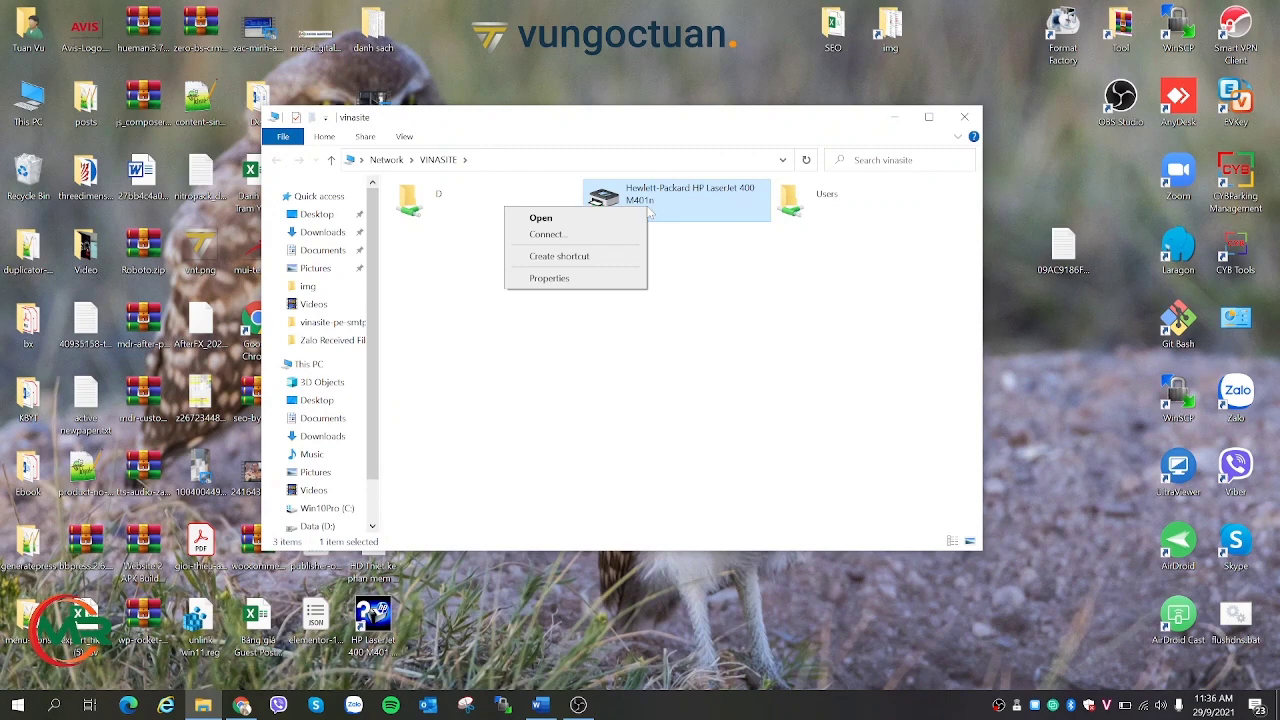
left_click(598, 240)
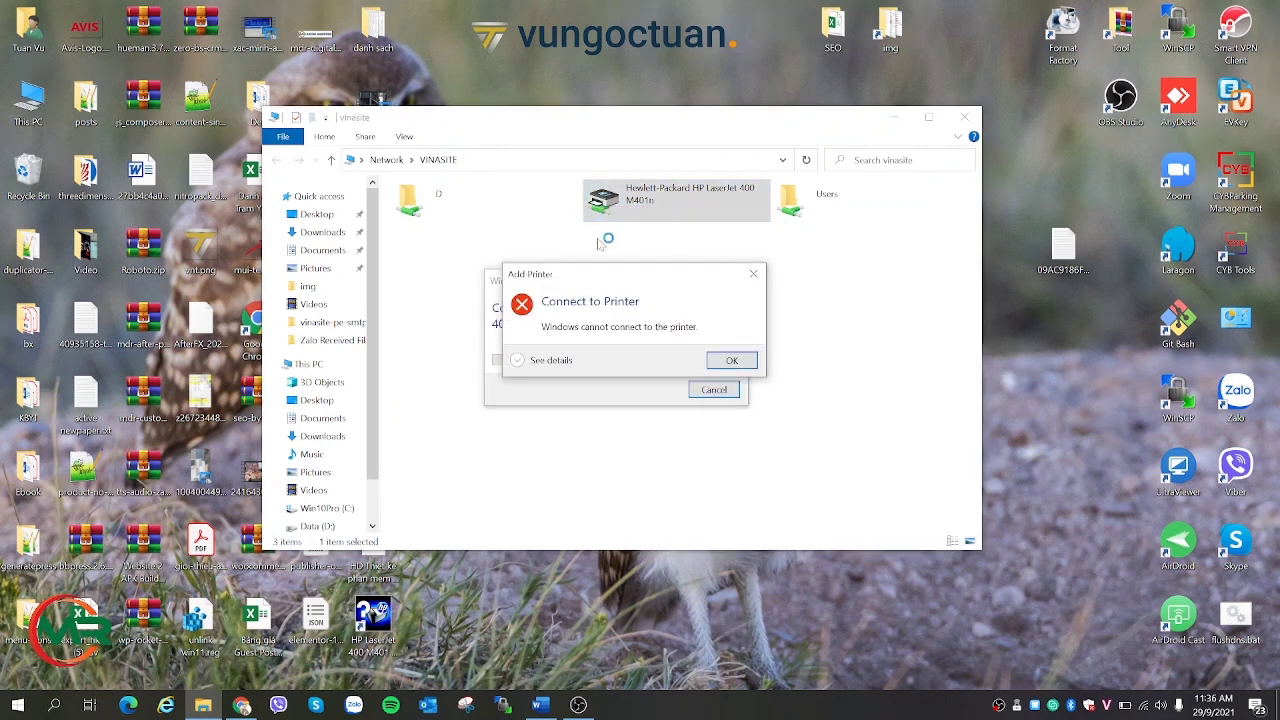
left_click(550, 362)
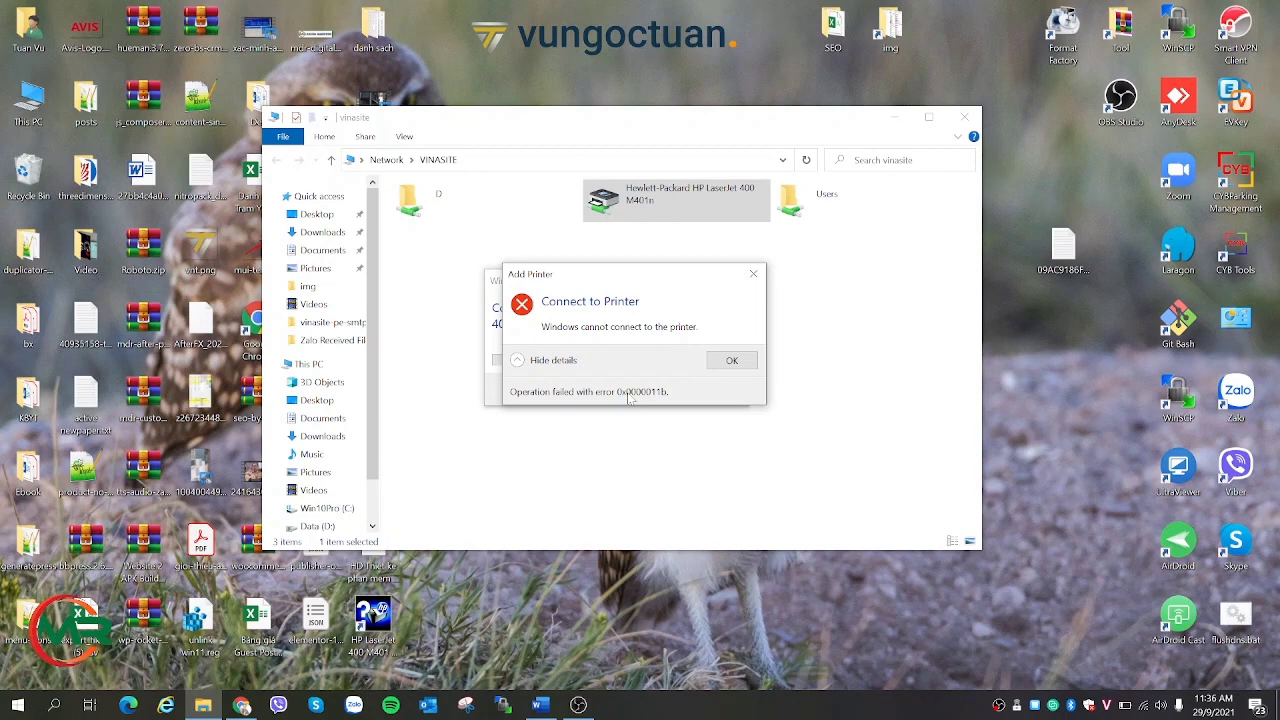
left_click(731, 362)
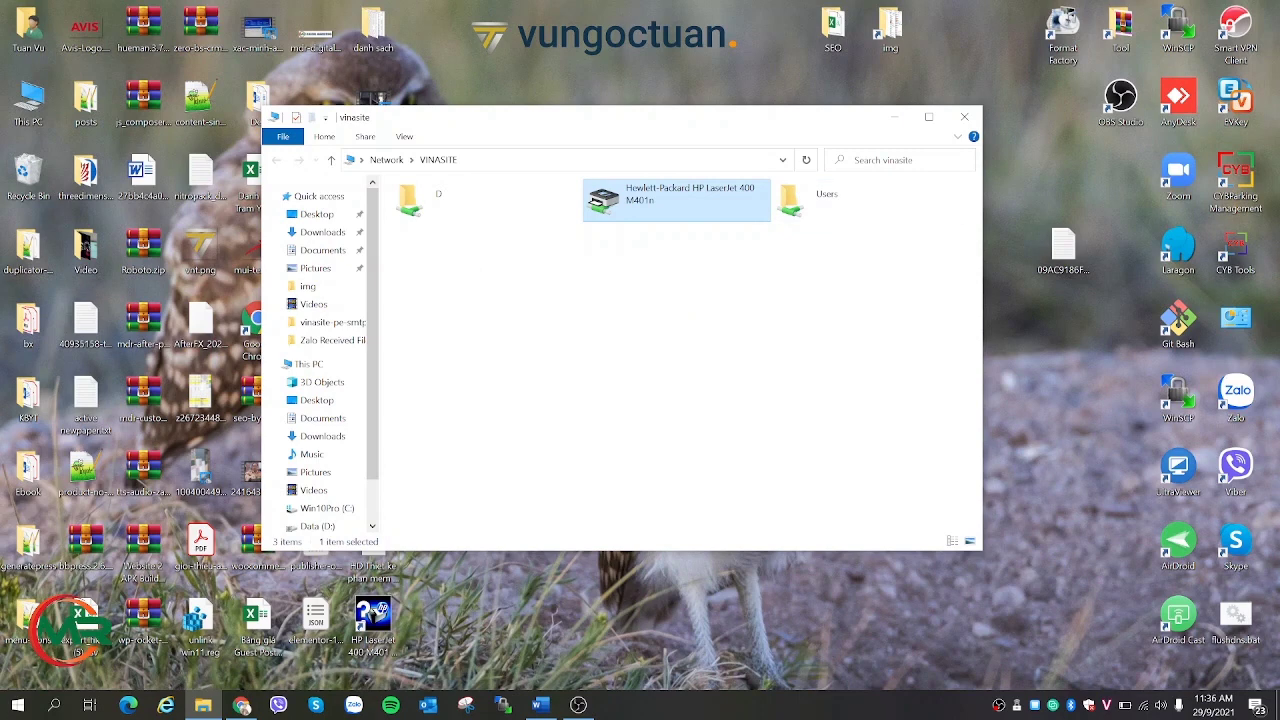
Open the list of installed Windows updates under Programs and Features in Control Panel.
key("super+r")
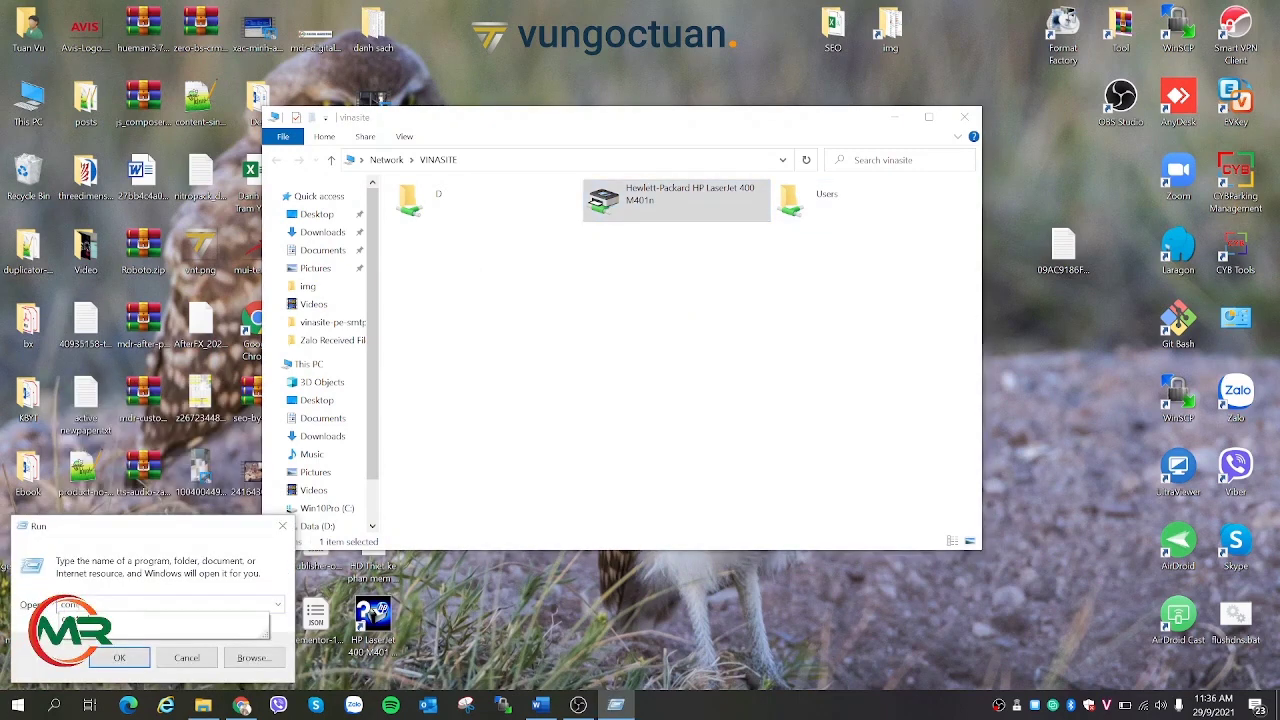
type("control")
key("Return")
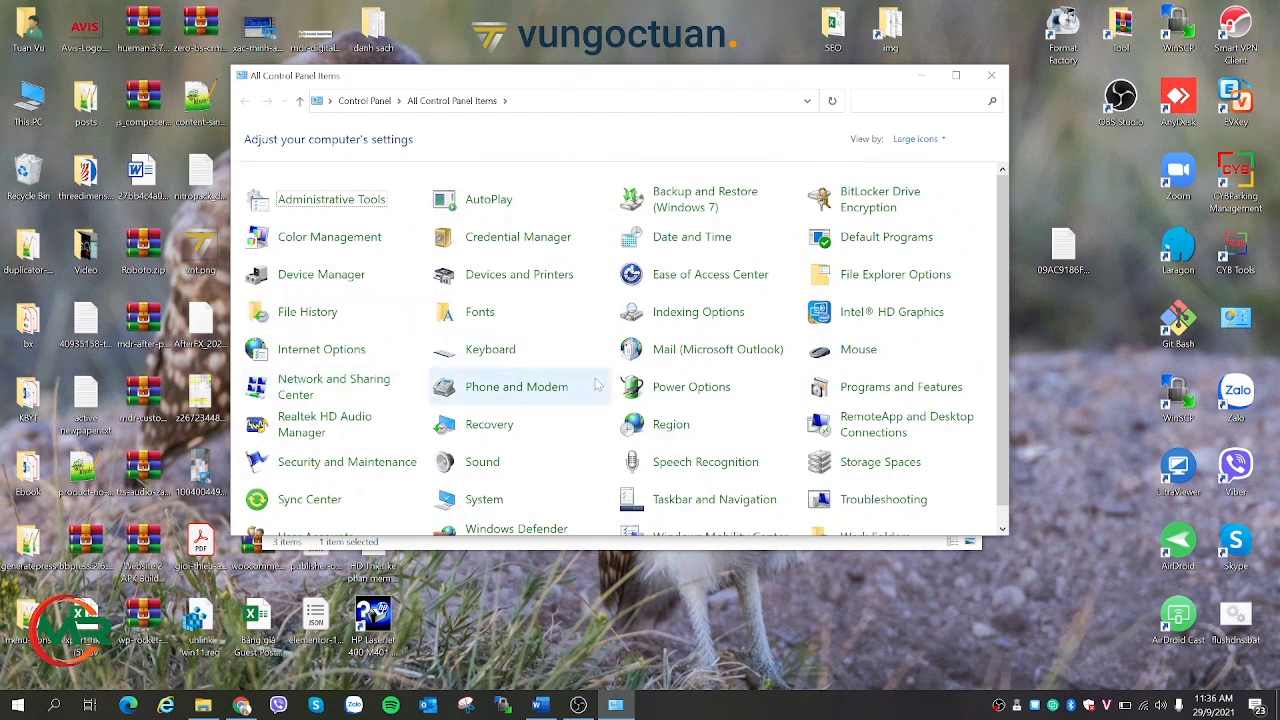
left_click(910, 394)
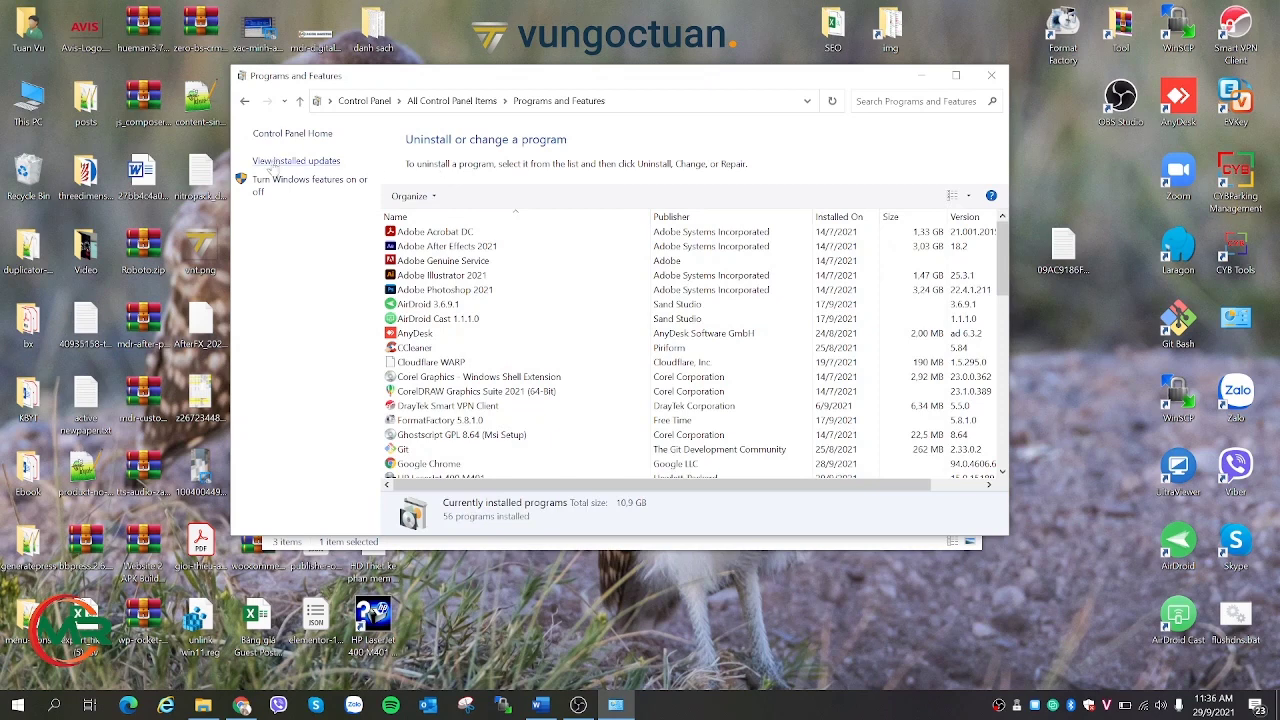
left_click(292, 163)
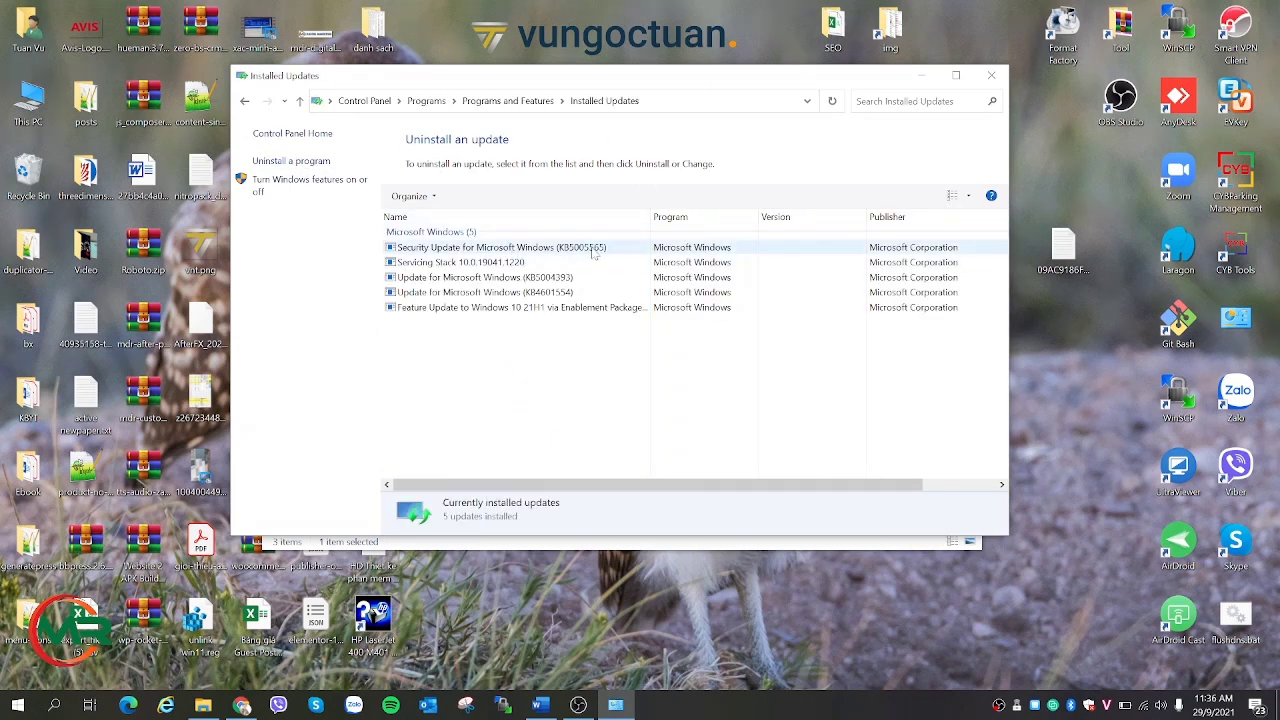
Uninstall the Security Update for Microsoft Windows (KB5005565).
left_click(593, 249)
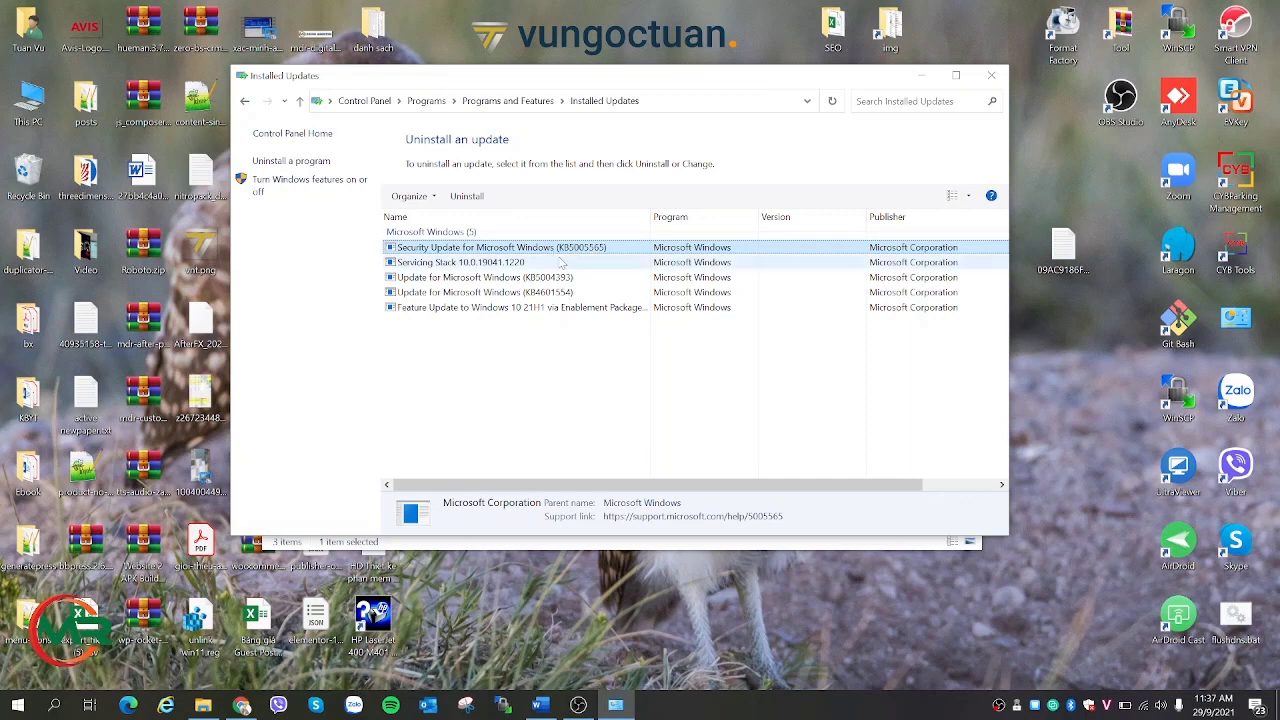
left_click(478, 199)
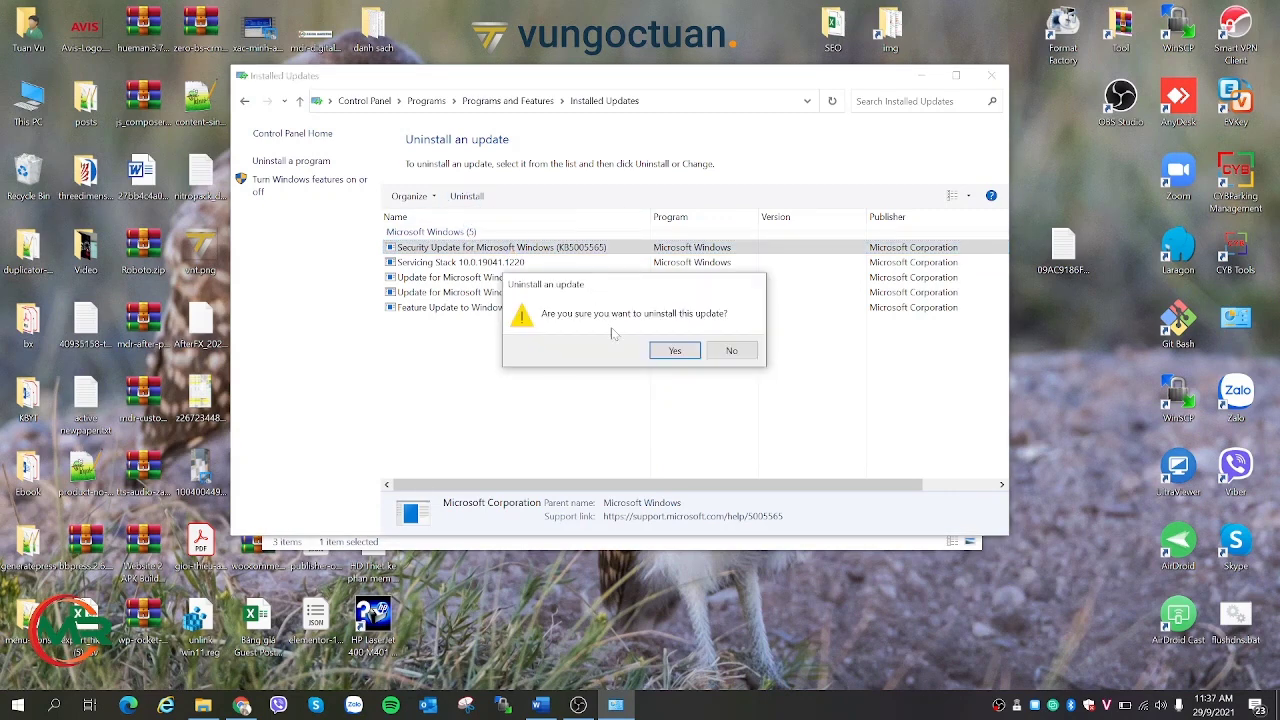
left_click(670, 350)
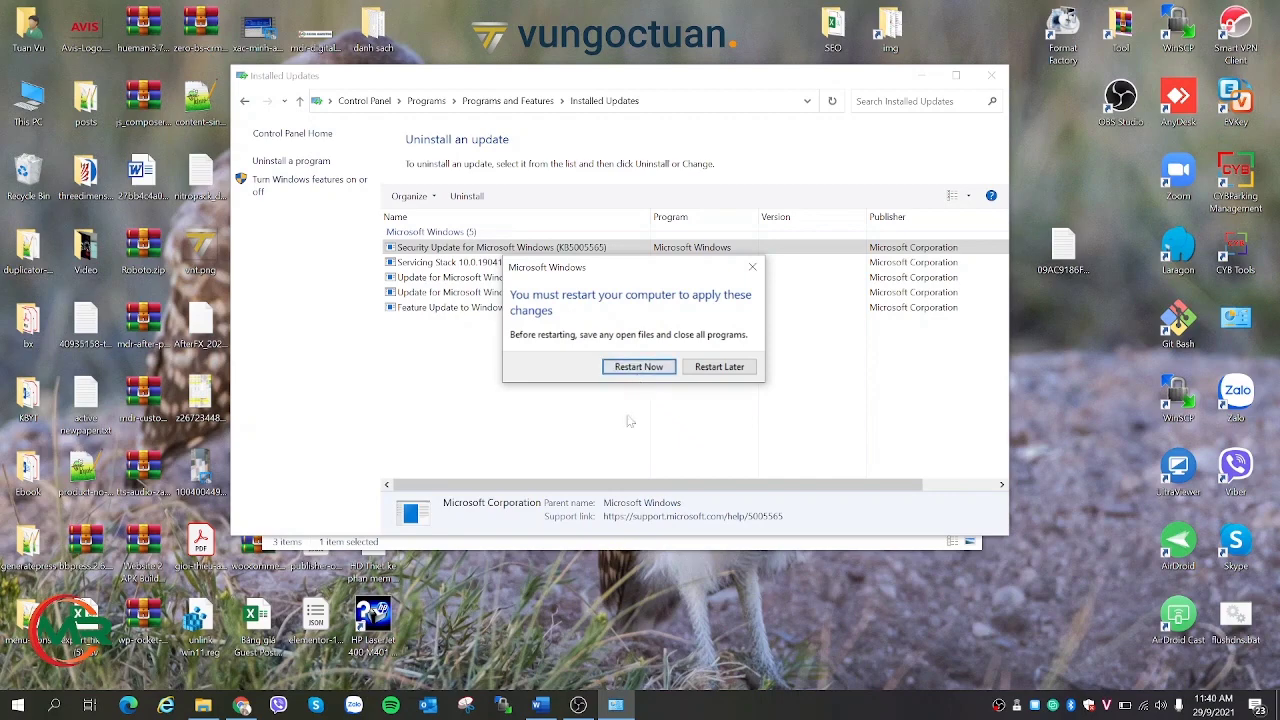
mouse_move(578, 710)
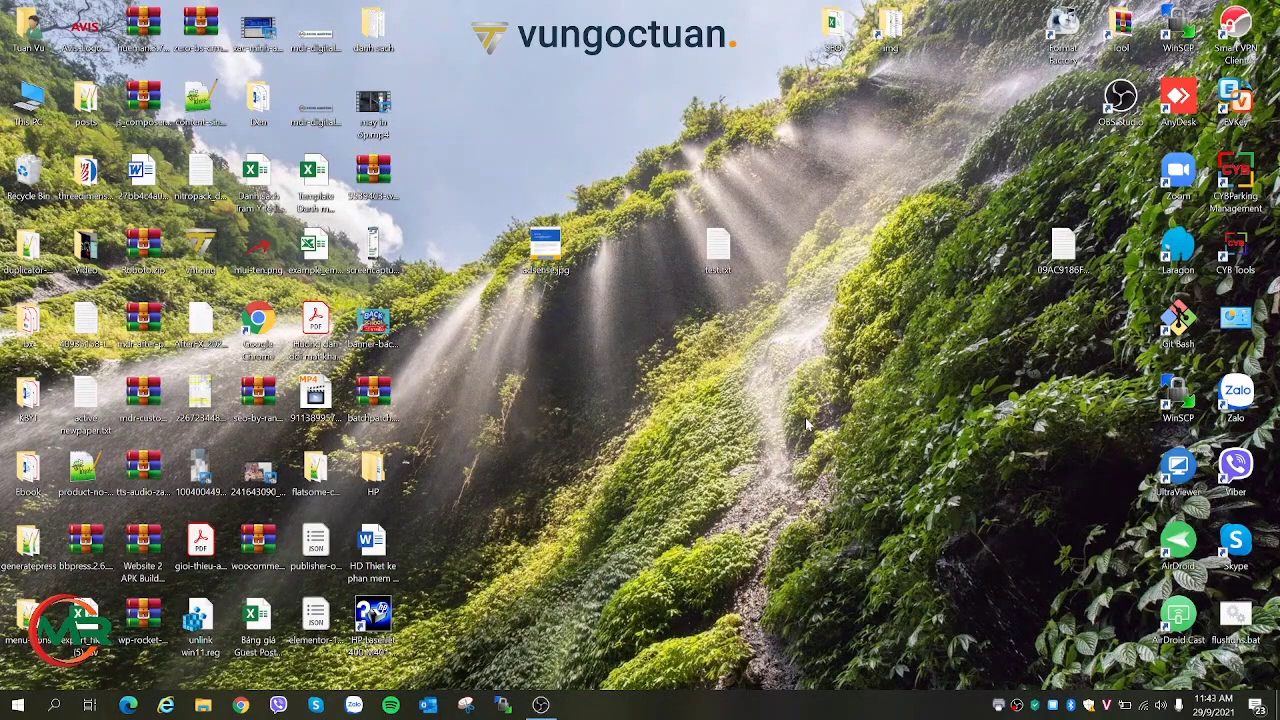
Reopen the network computer \\vinasite to reach its shared printer.
key("super+r")
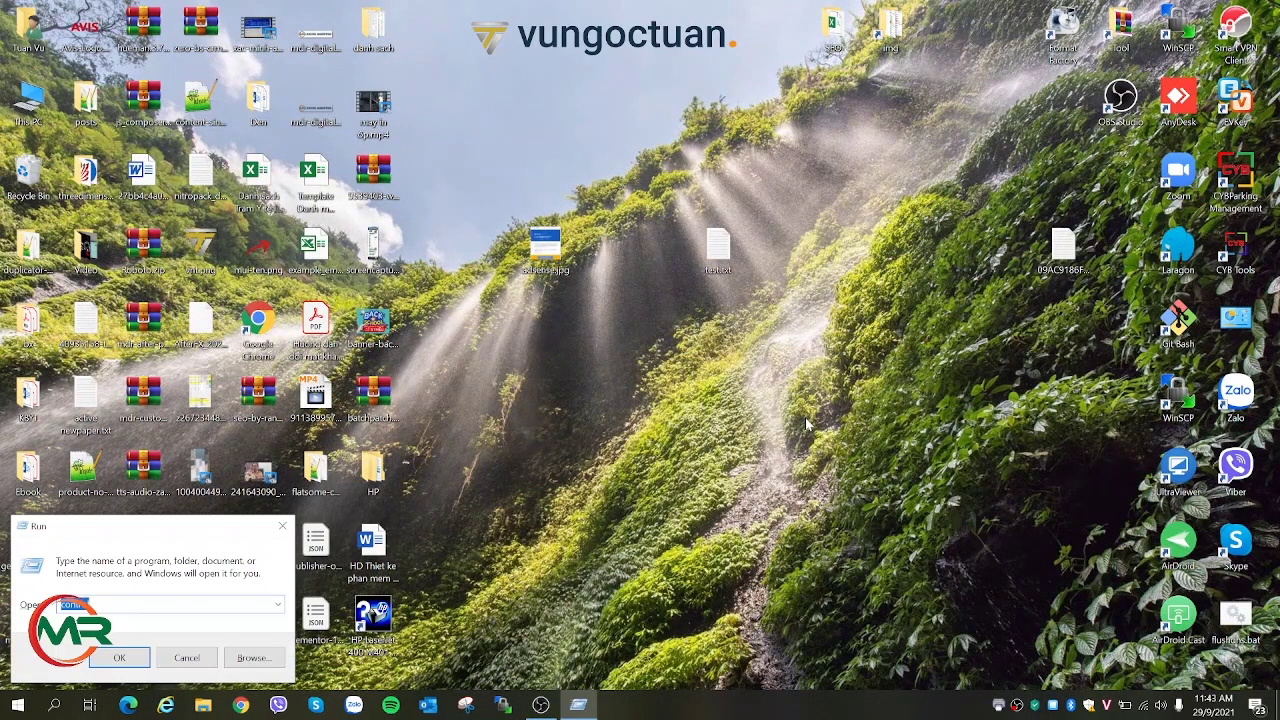
type("te")
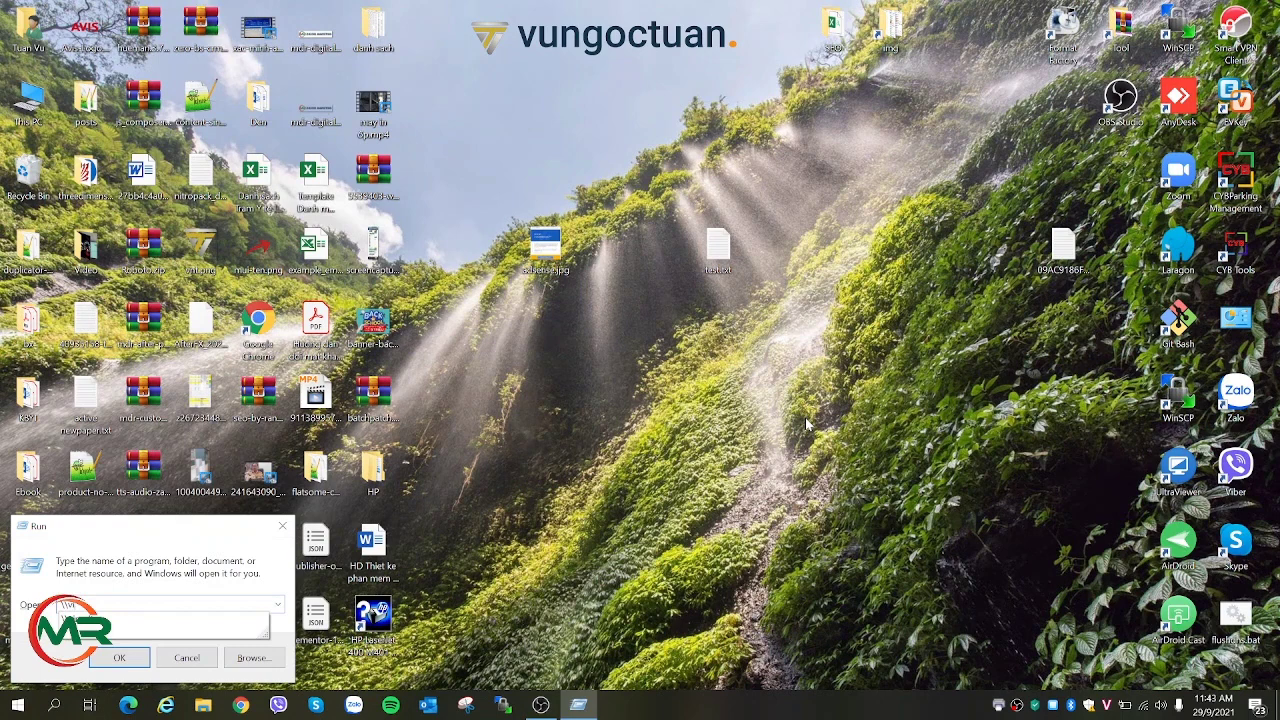
key("Return")
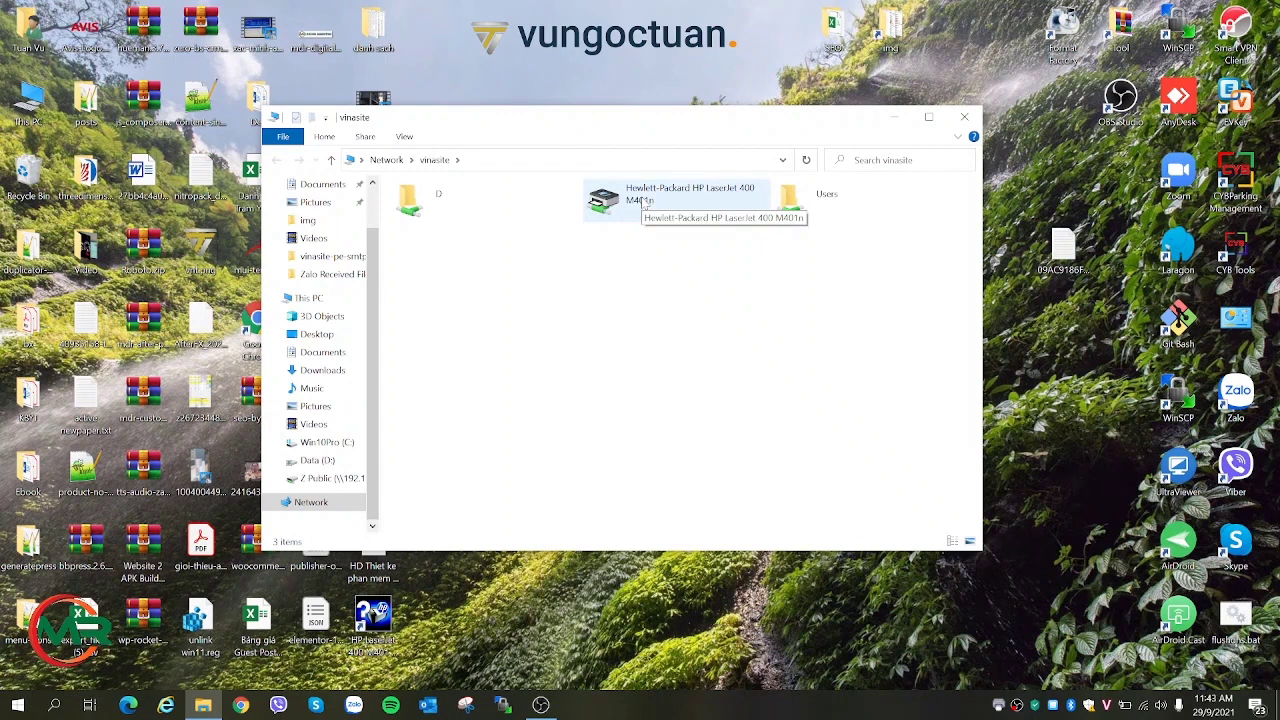
Retry the connection to the shared HP LaserJet 400 M401n printer and expand the error details.
right_click(642, 203)
left_click(598, 226)
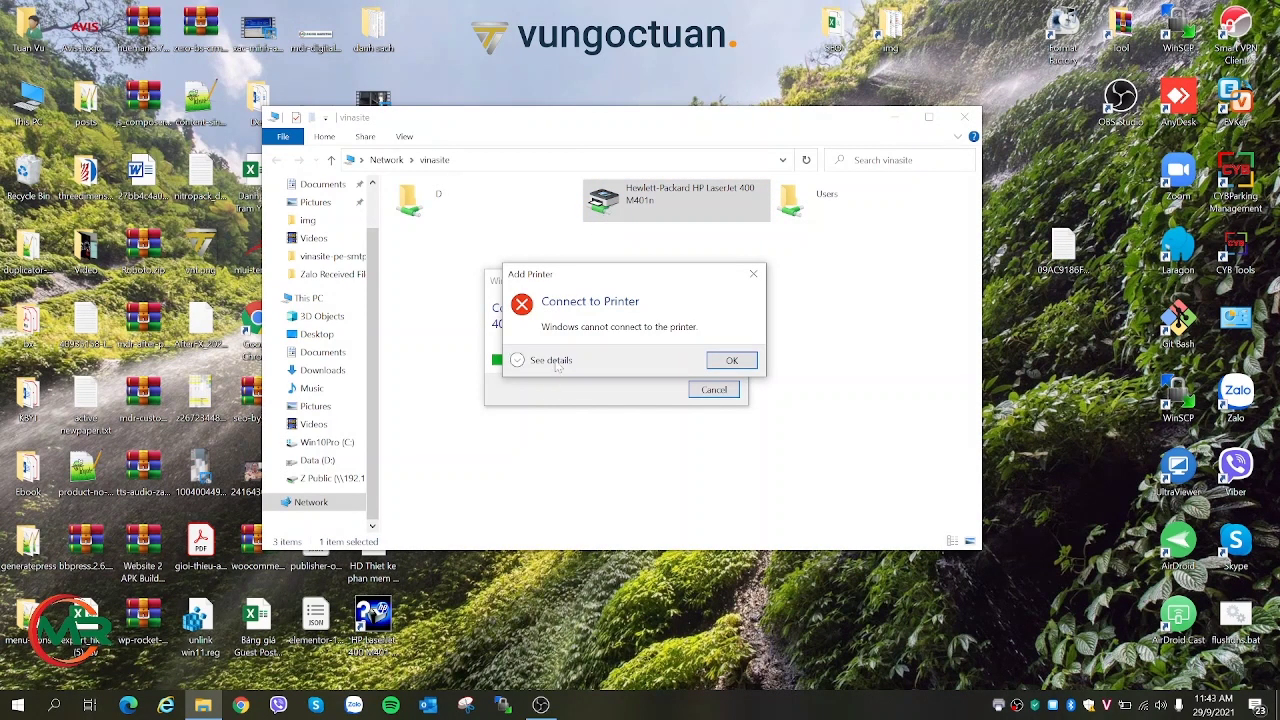
left_click(550, 360)
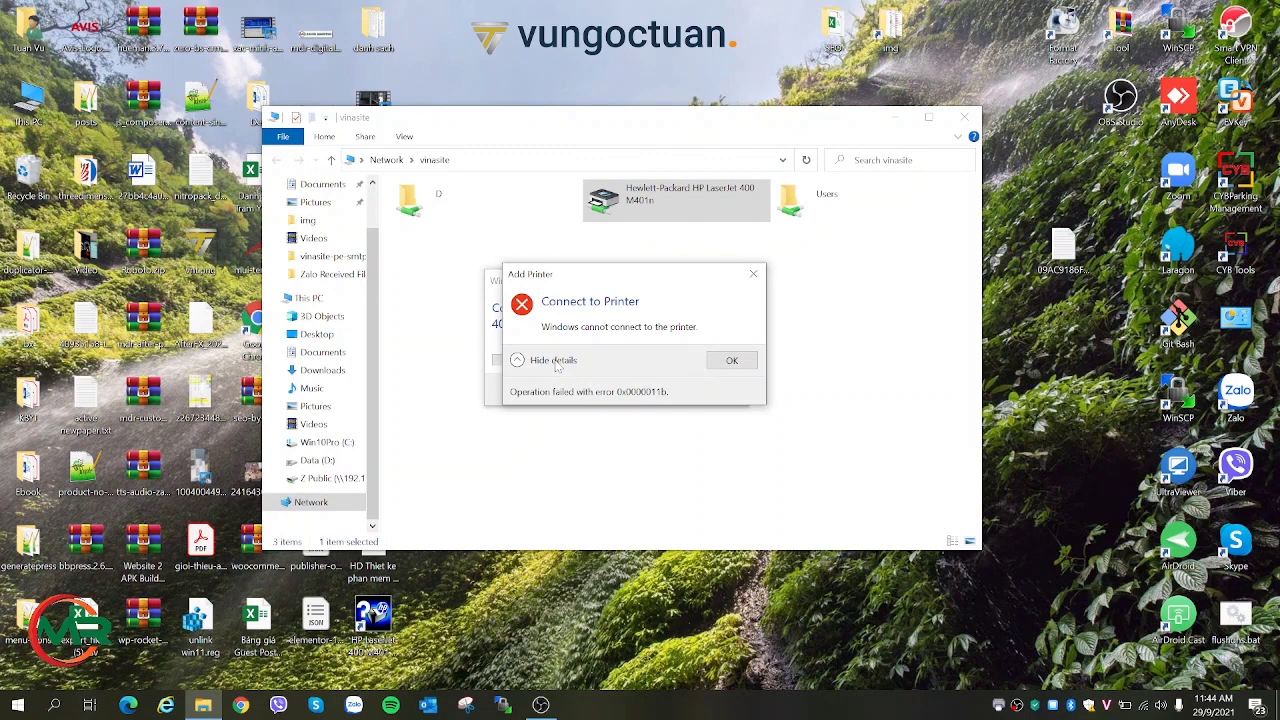
Open the Registry Editor and collapse the expanded branches up to HKEY_LOCAL_MACHINE\SOFTWARE.
key("super+r")
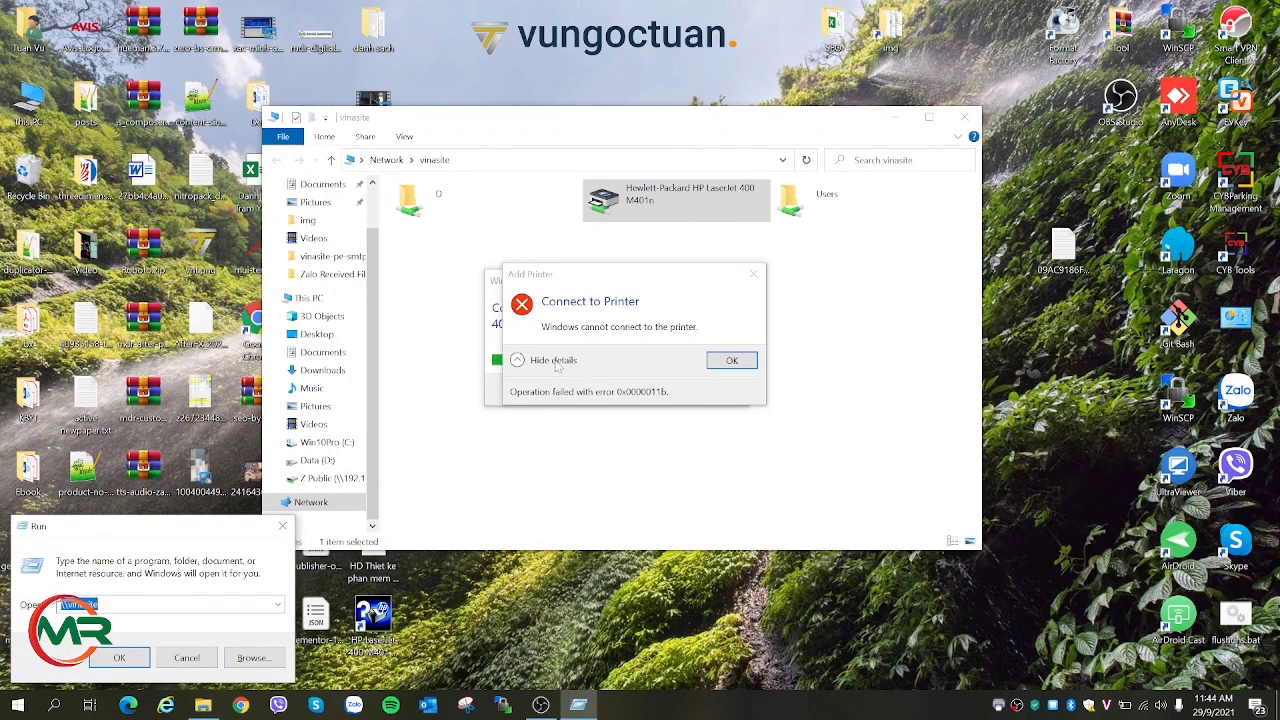
type("regedit")
key("Return")
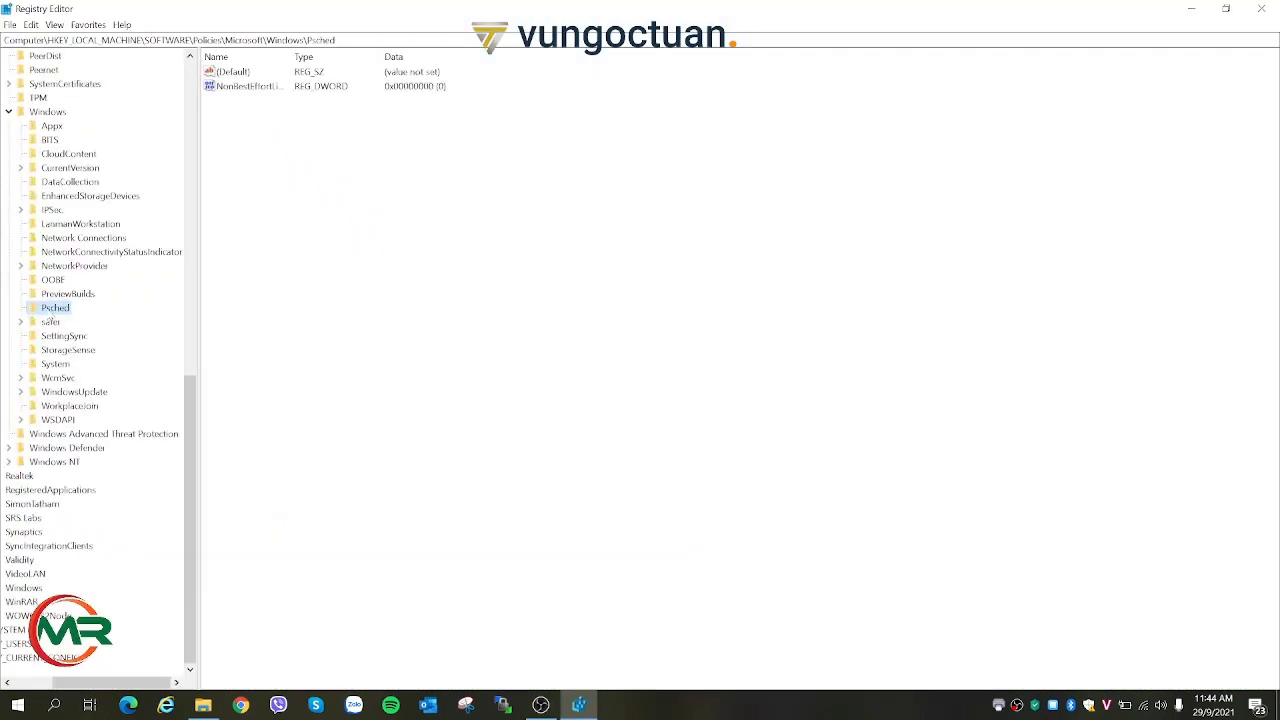
key("Left")
key("Left")
key("Left")
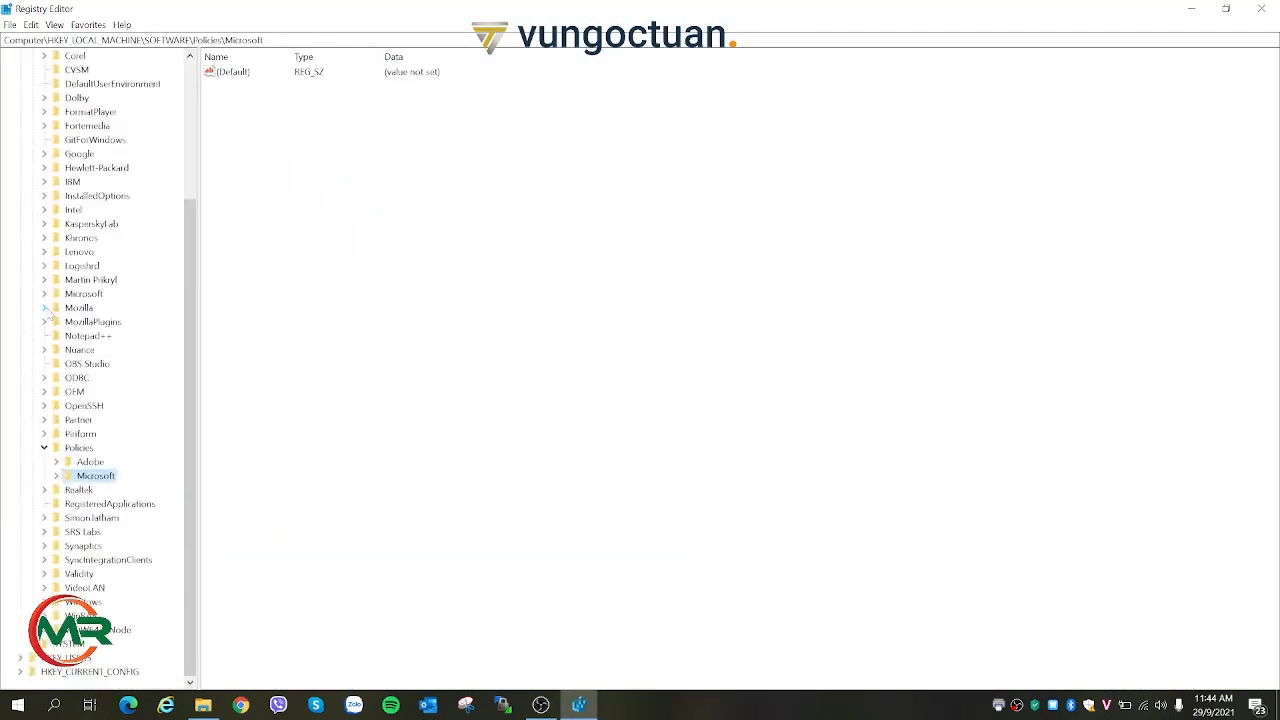
key("Left")
key("Left")
key("Left")
key("Left")
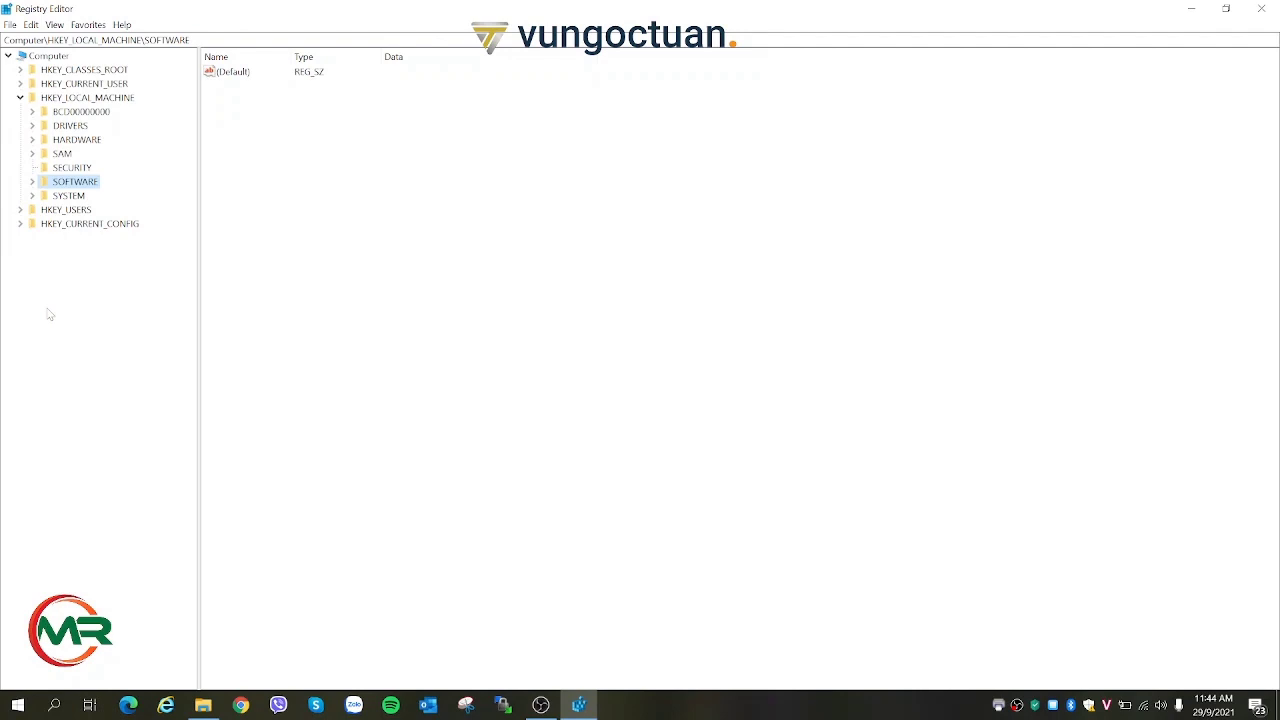
Go to the registry key HKEY_LOCAL_MACHINE\SYSTEM\CurrentControlSet\Control\Print.
key("Down")
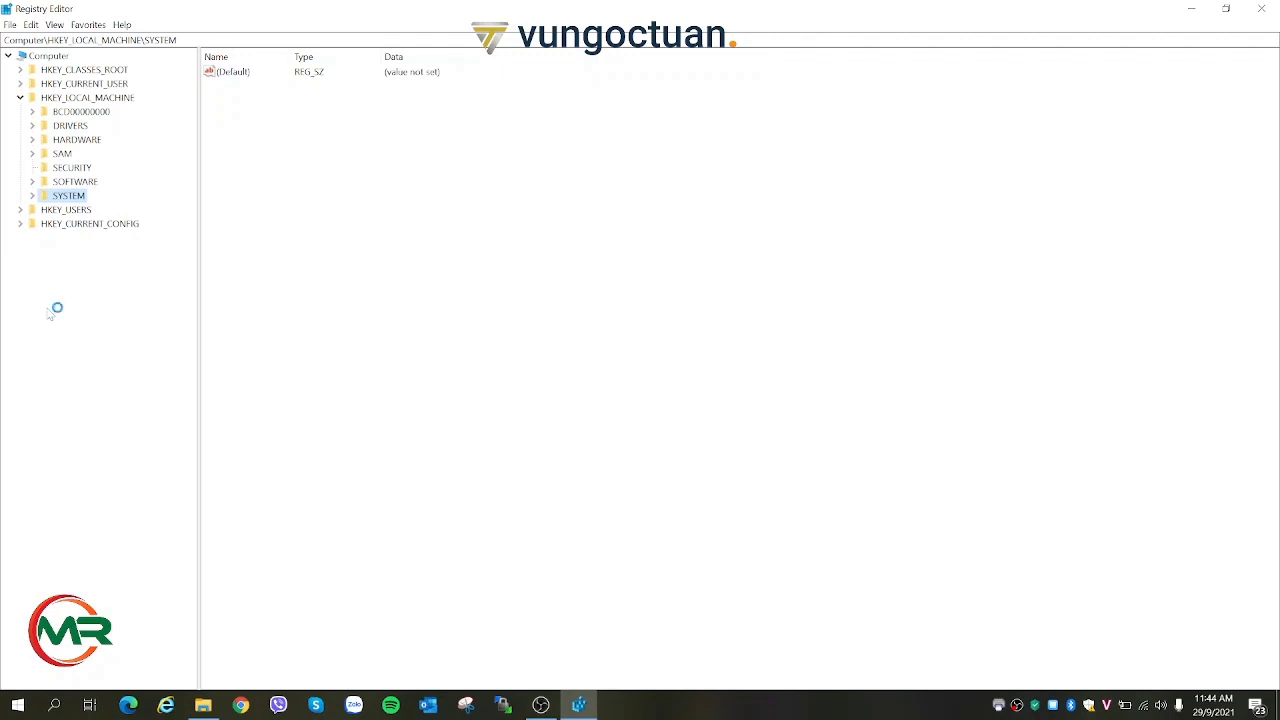
left_click(72, 98)
left_click(74, 197)
double_click(69, 196)
key("c")
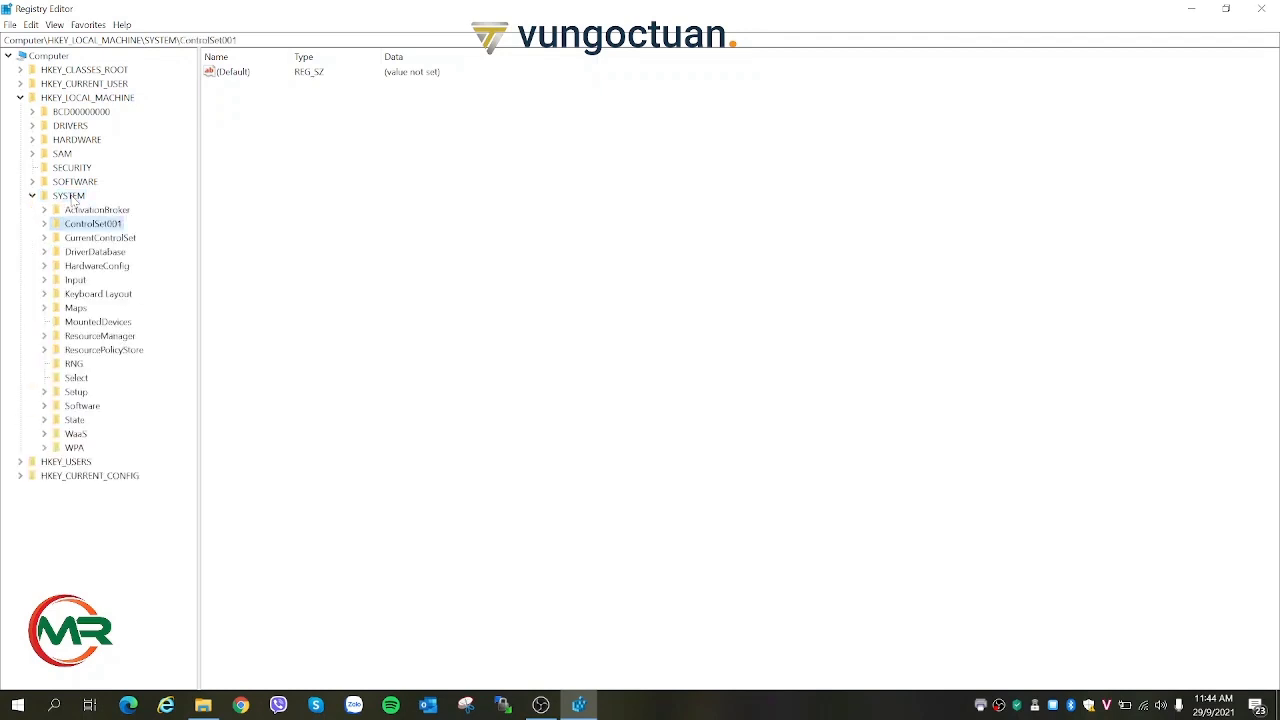
key("u")
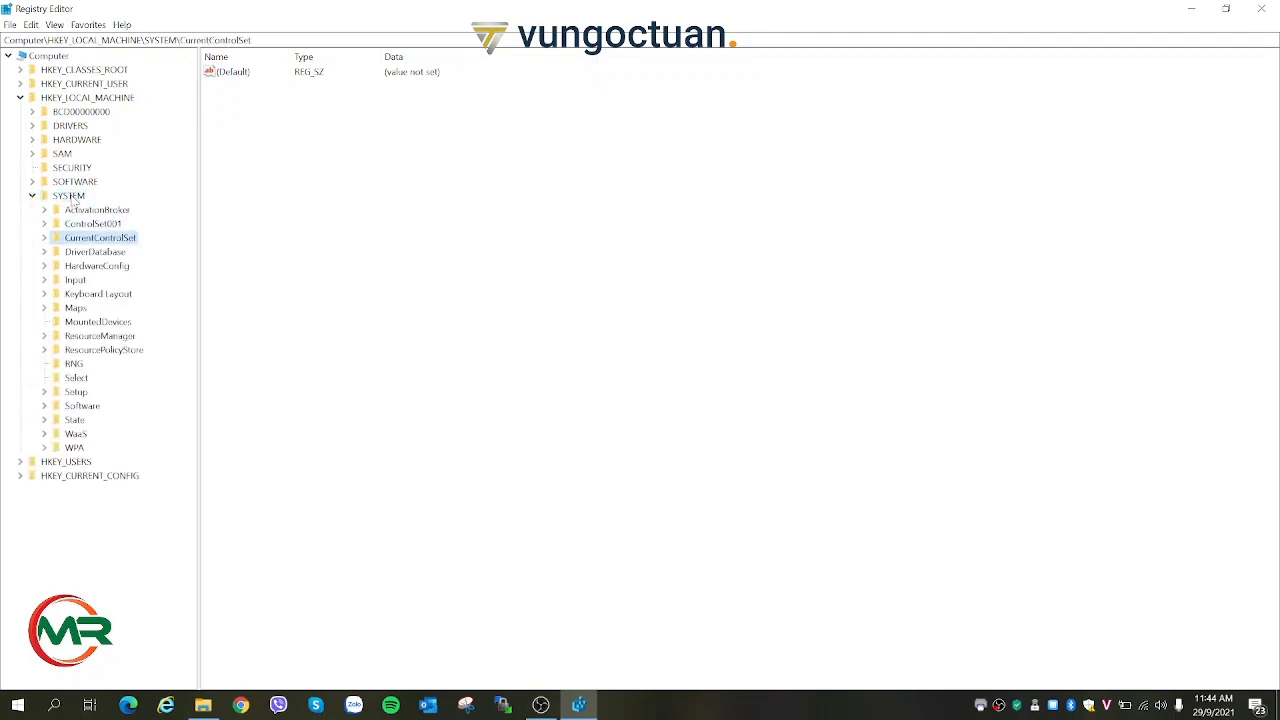
key("Right")
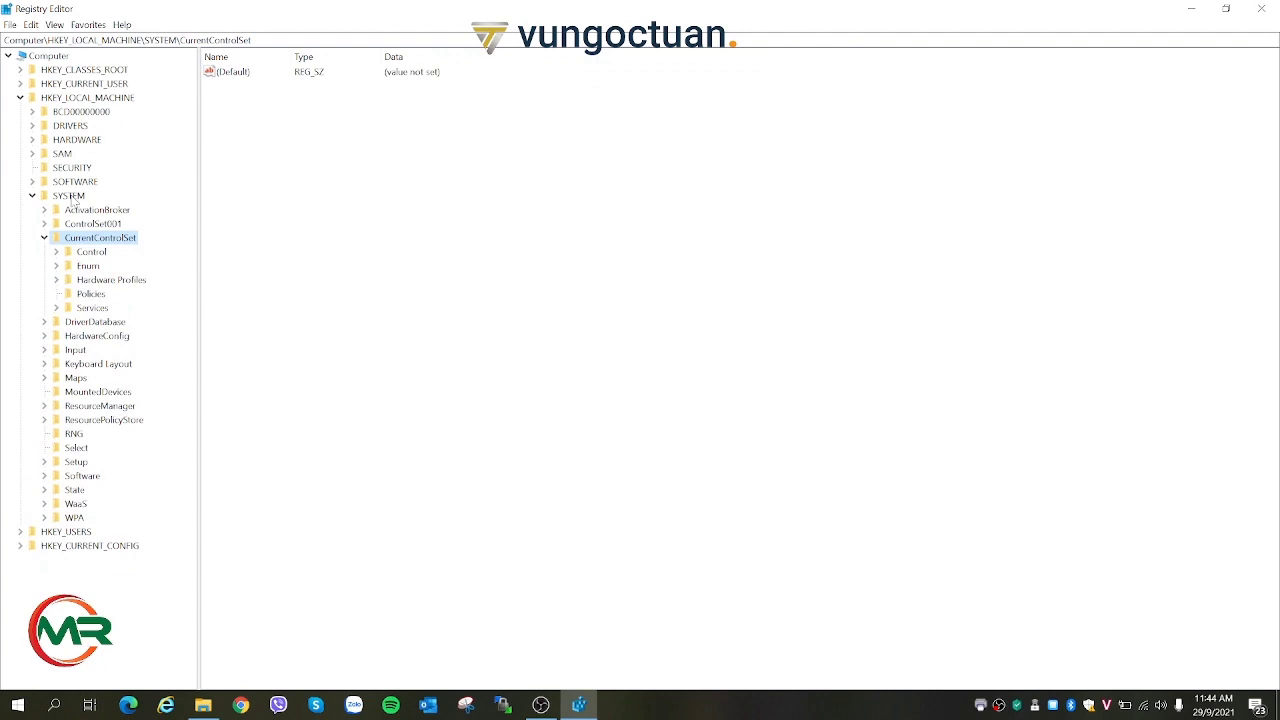
key("Down")
key("Right")
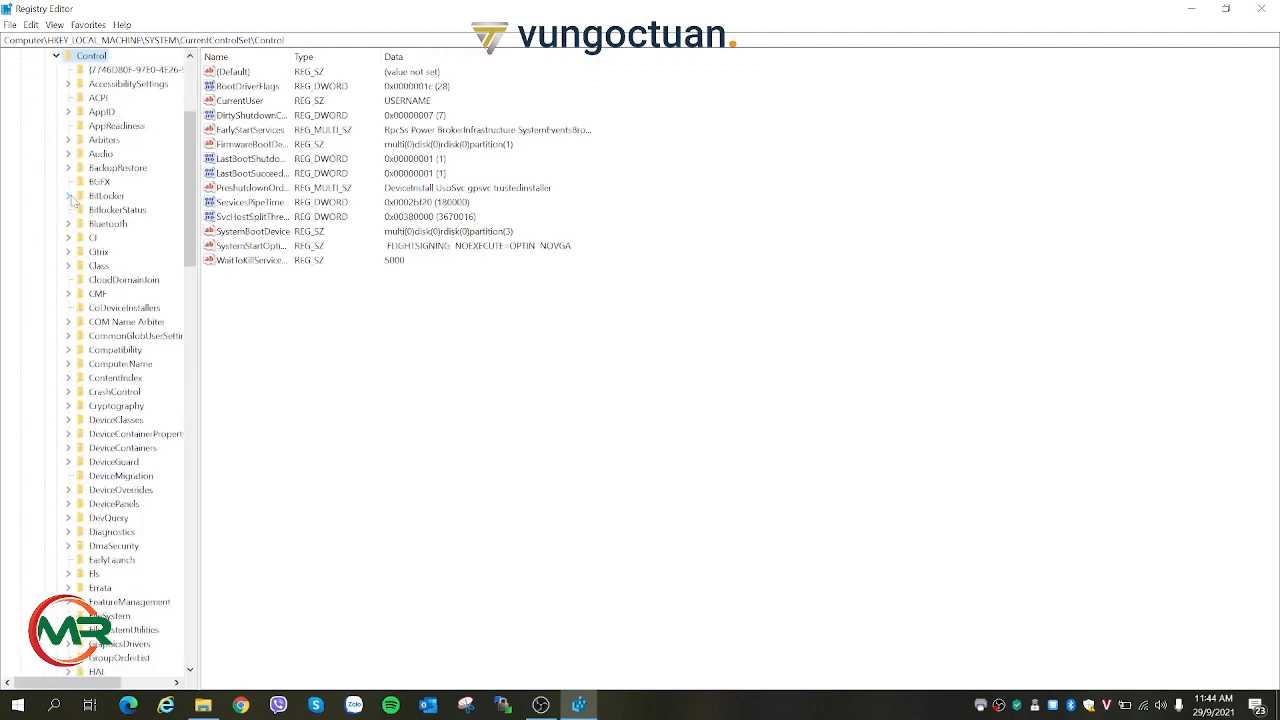
key("p")
key("r")
scroll(72, 200, "down", 5)
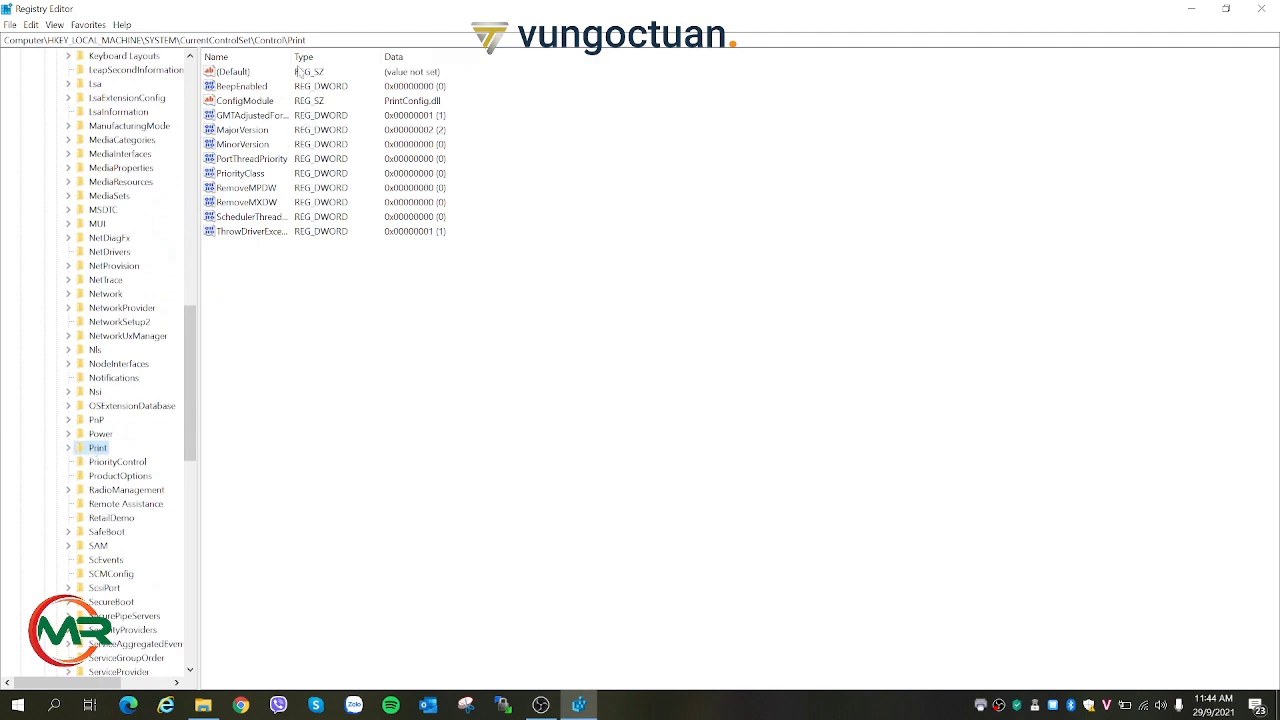
Widen the value name column and add a new DWORD (32-bit) value to the Print key.
double_click(291, 56)
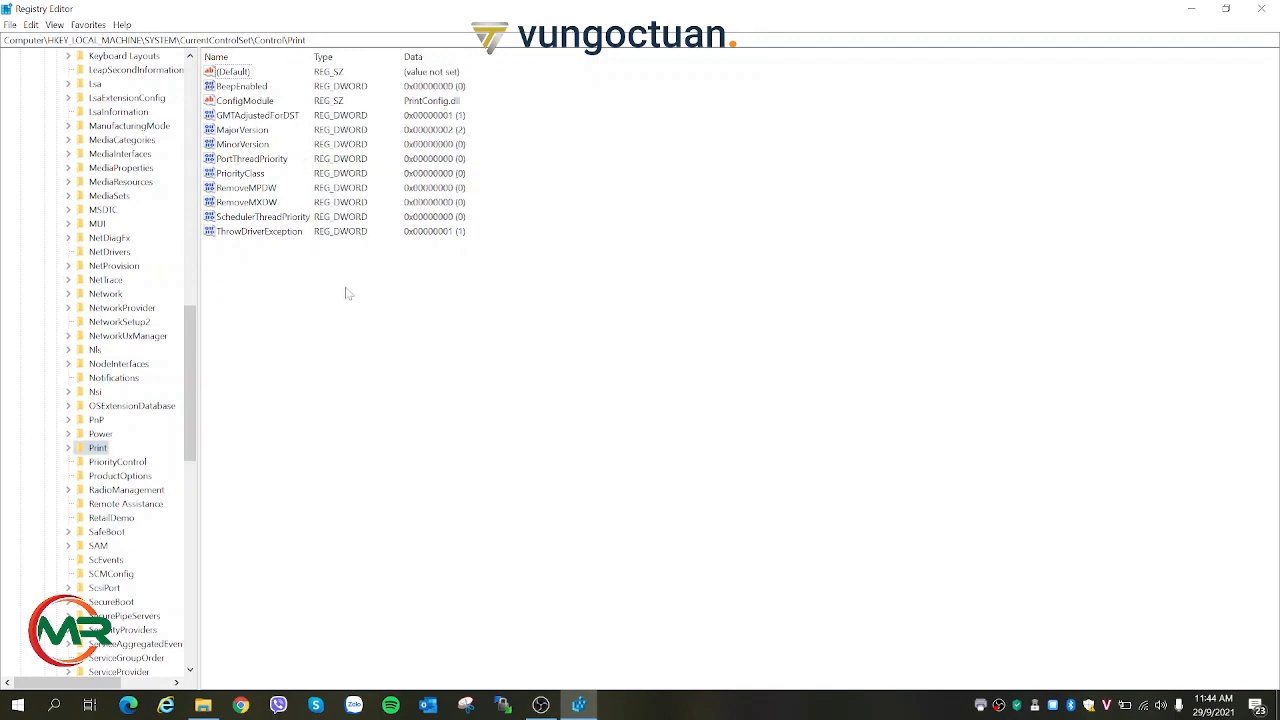
key("r")
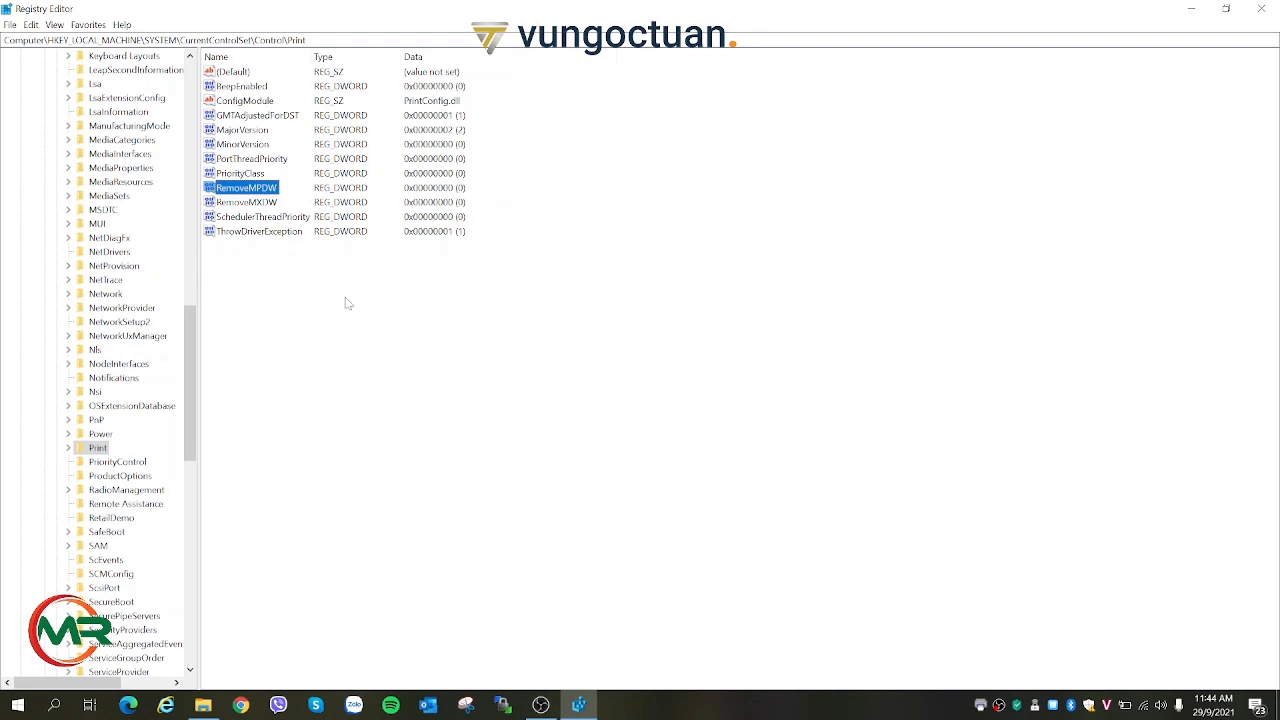
right_click(347, 303)
mouse_move(386, 312)
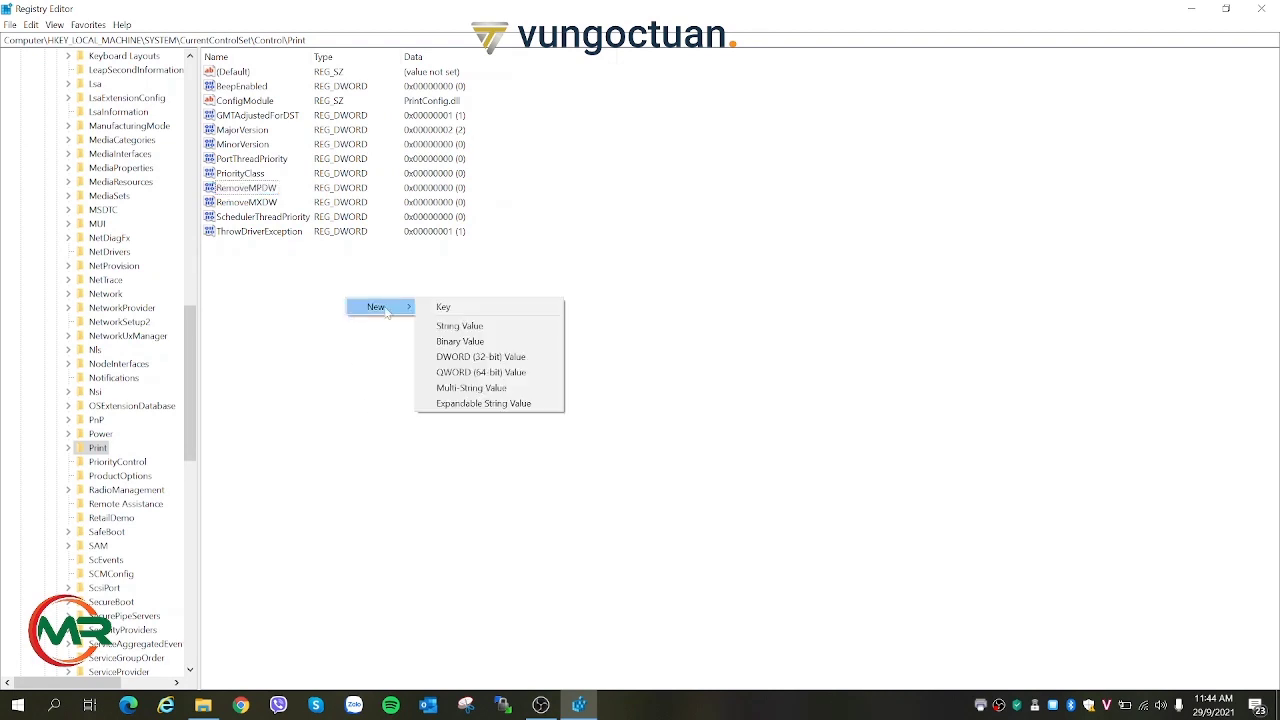
left_click(475, 360)
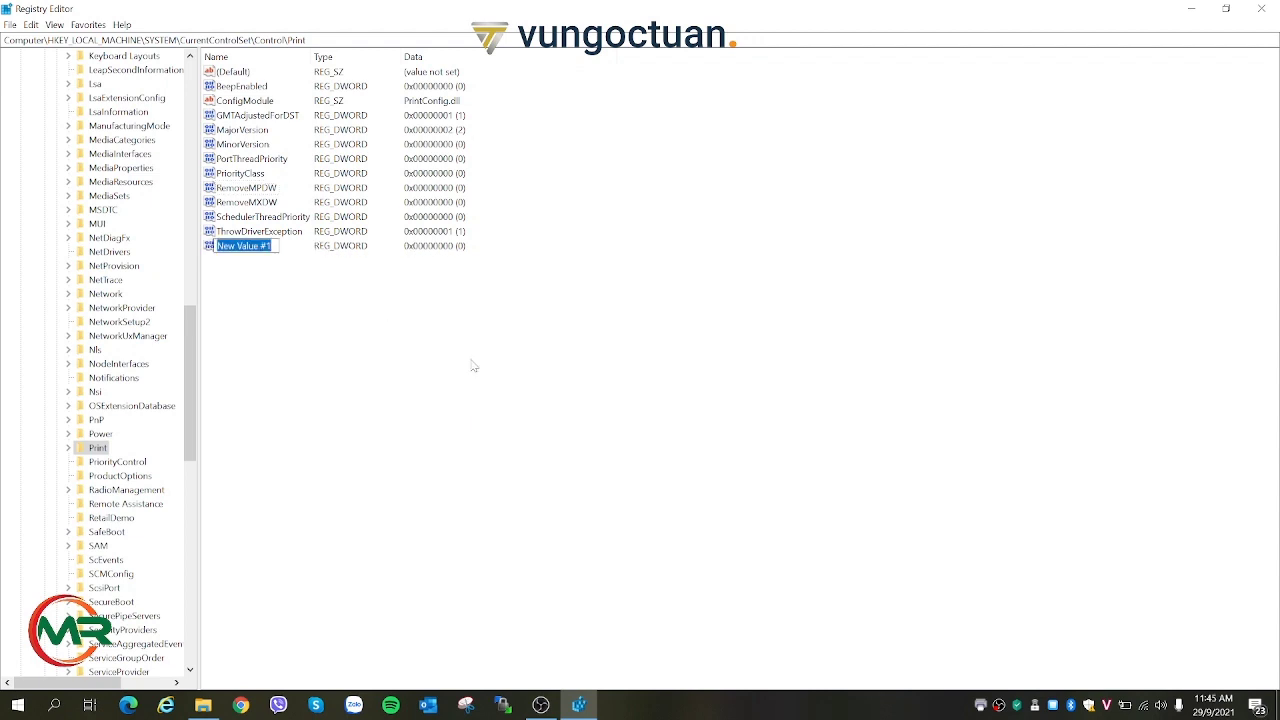
Name the new DWORD value RpcAuthnLevelPrivacyEnable.
type("R")
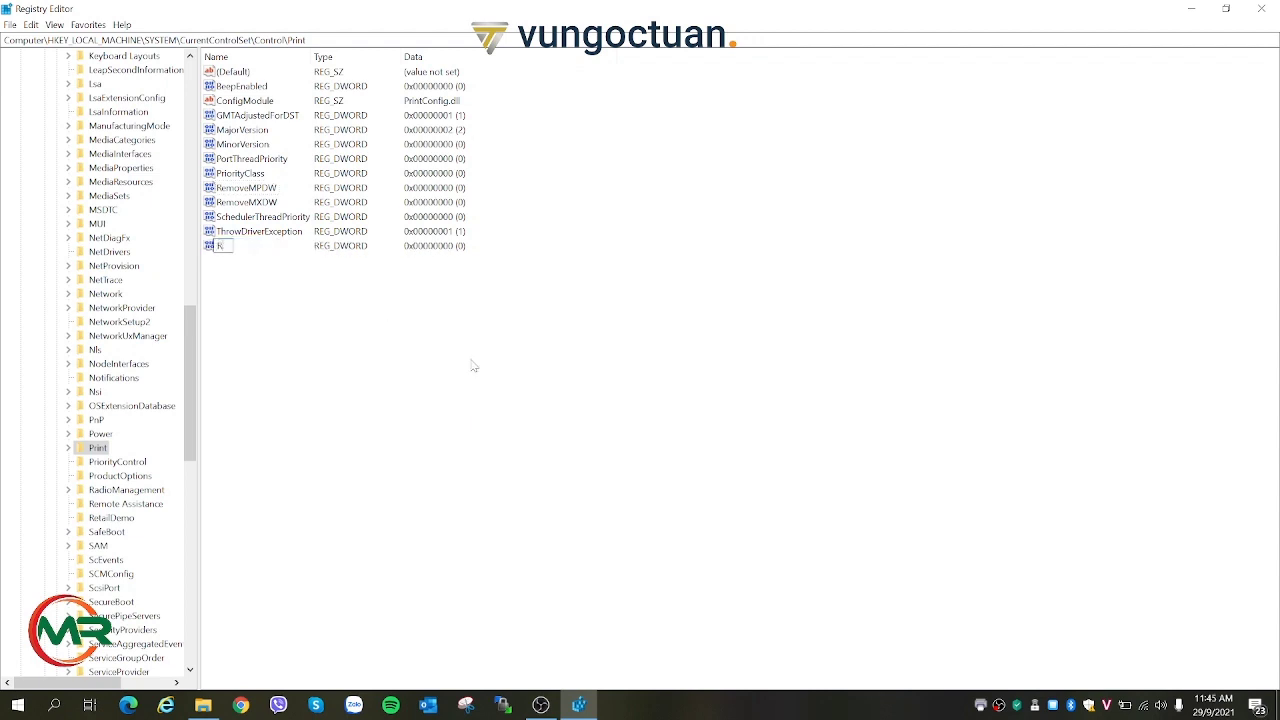
type("pcA")
type("uth")
type("n")
type("nLev")
type("e")
type("lPr")
type("u")
type("vacy")
type("Enable")
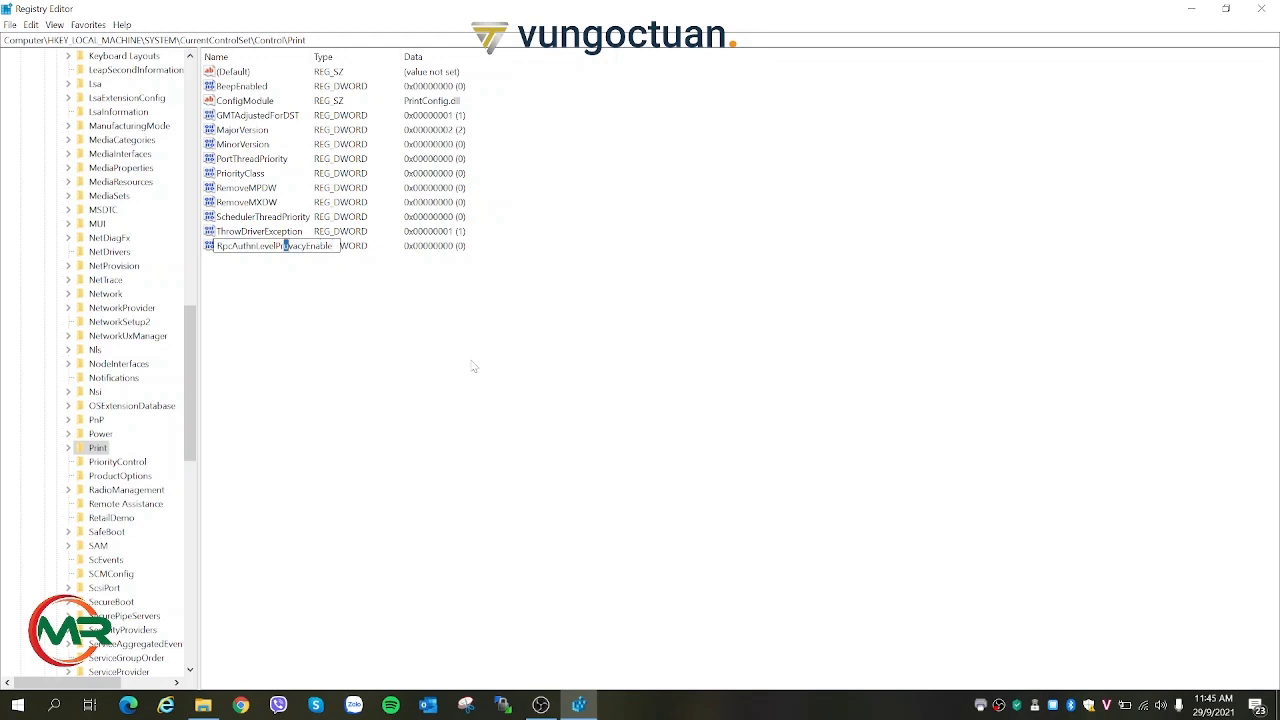
key("Left")
key("Left")
key("Left")
key("Left")
key("Left")
key("Left")
key("Left")
key("Left")
key("Left")
key("Return")
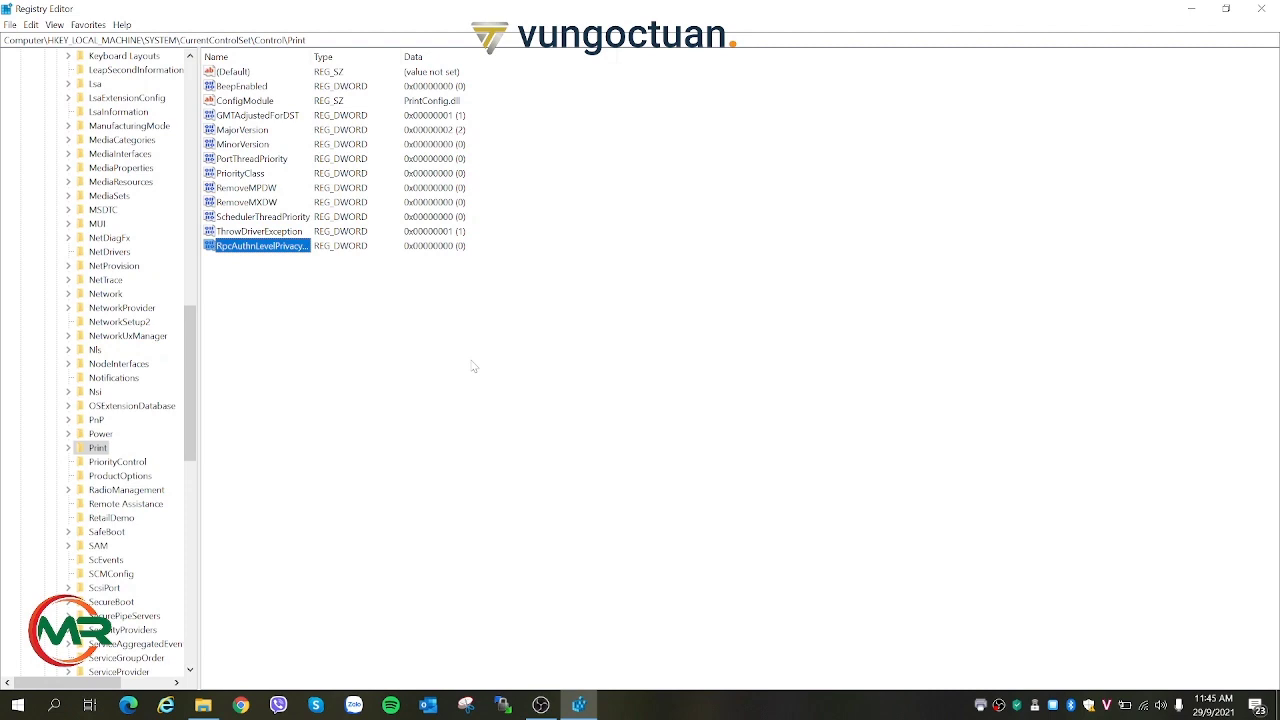
Set the value data of RpcAuthnLevelPrivacyEnable to 1 and close the Registry Editor.
key("Return")
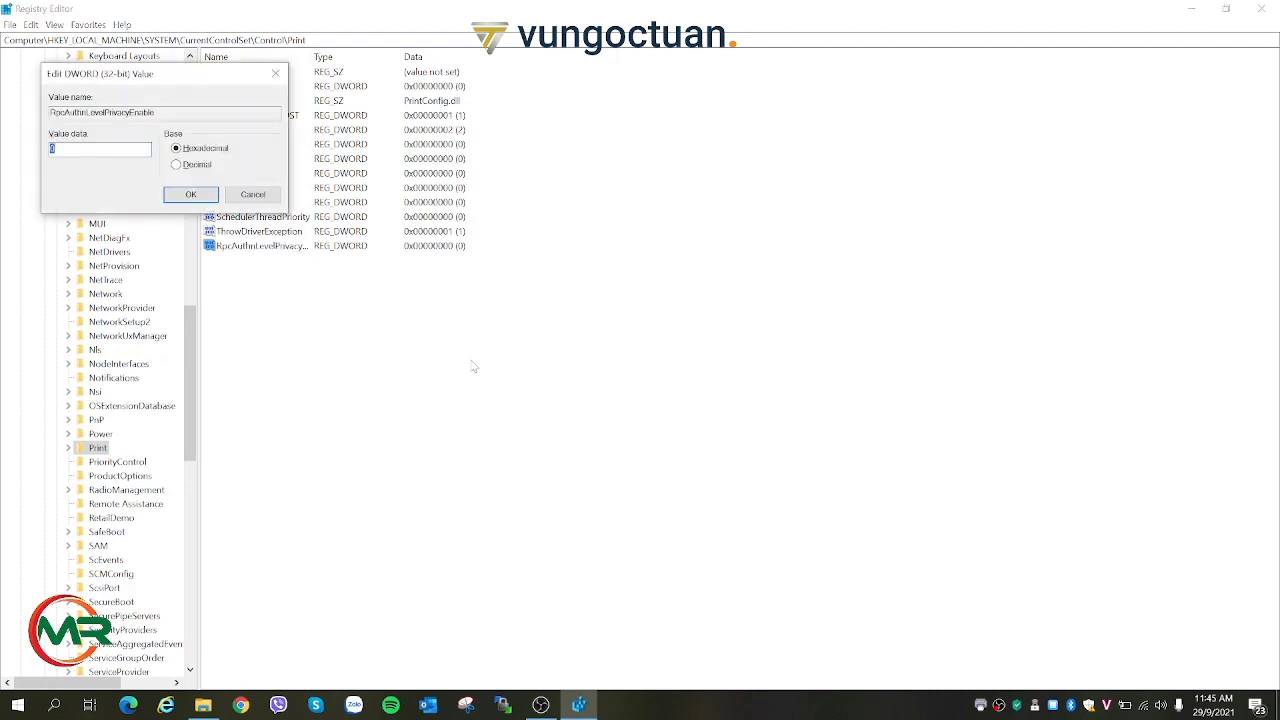
type("1")
key("Return")
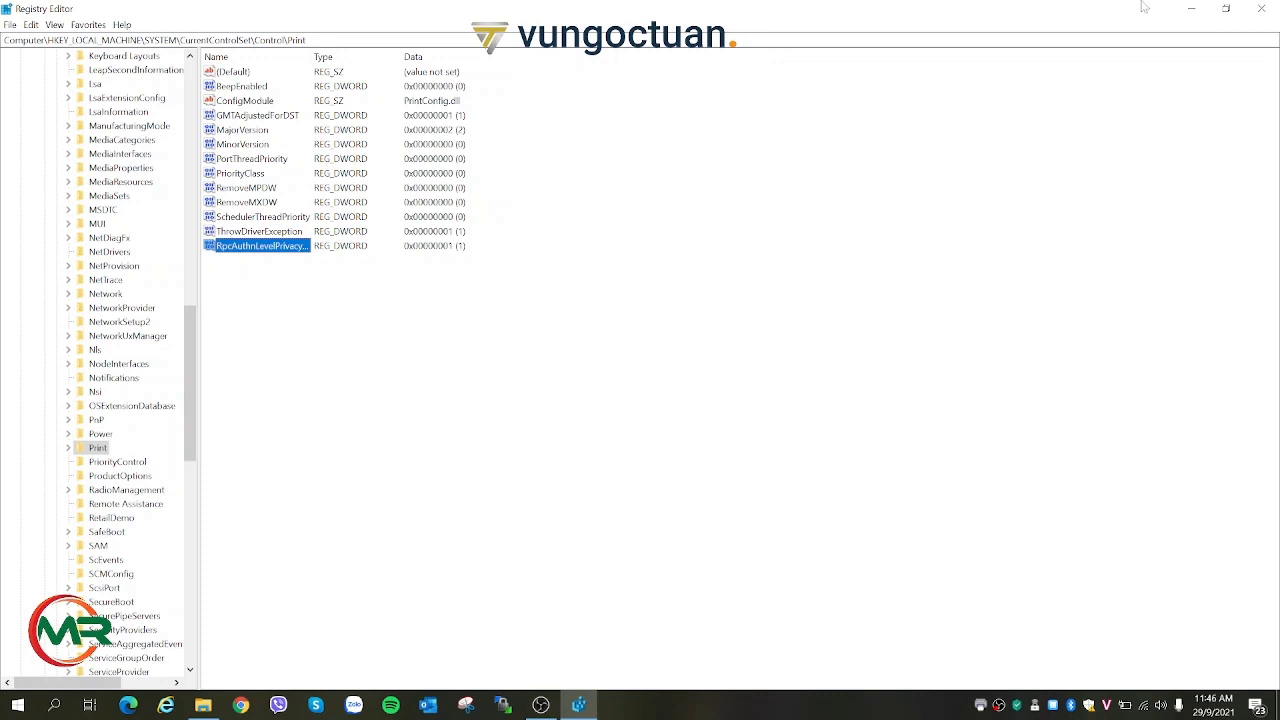
left_click(1261, 8)
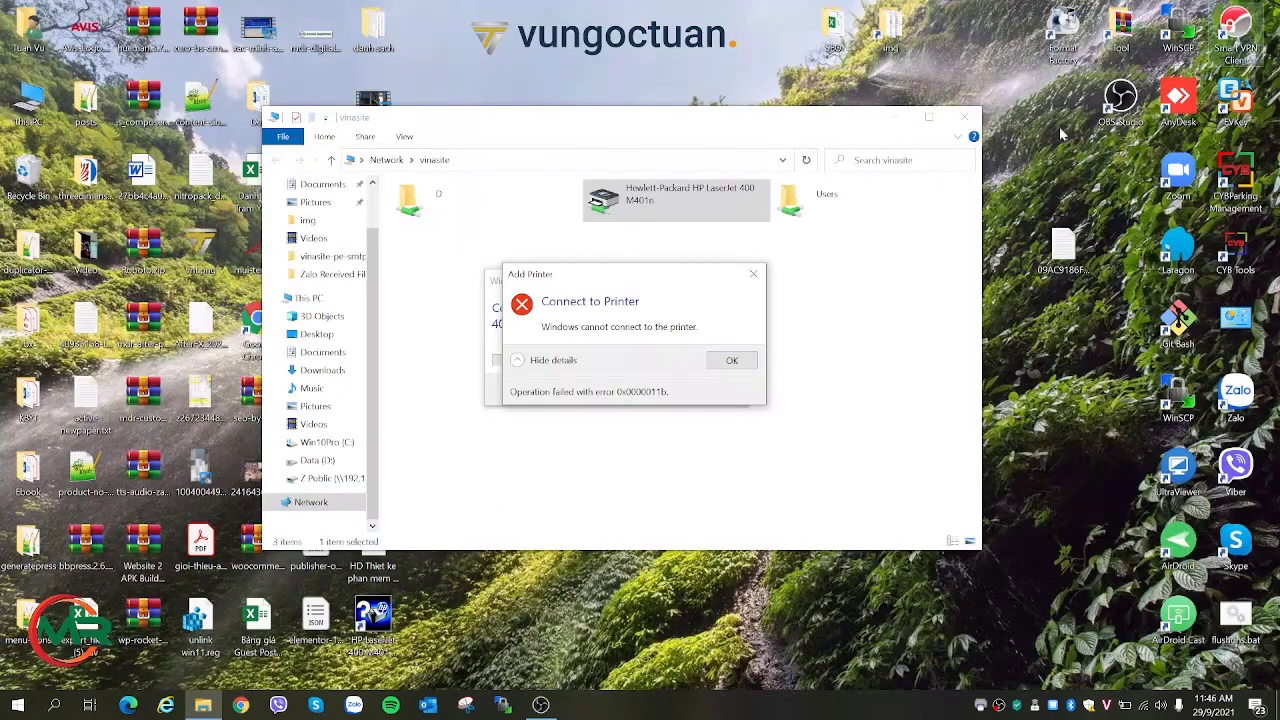
Dismiss the earlier connection error and try connecting to the shared HP LaserJet 400 M401n printer again.
left_click(731, 360)
right_click(660, 200)
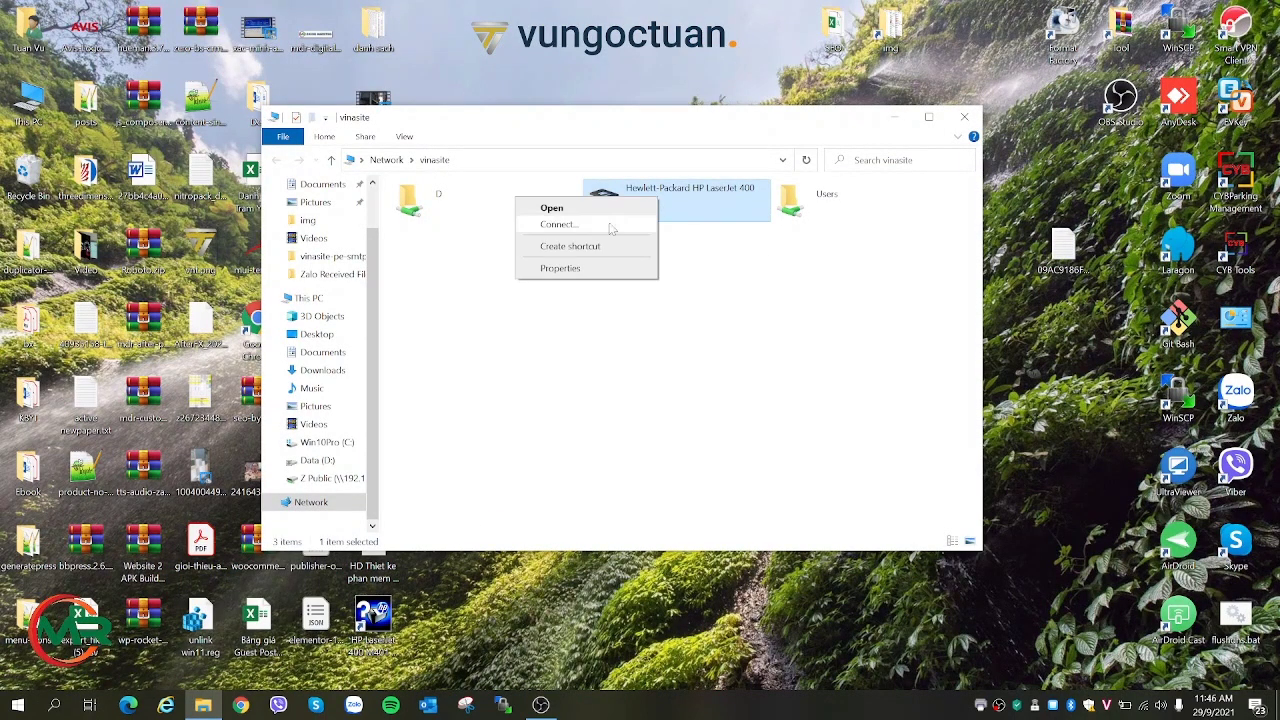
left_click(610, 225)
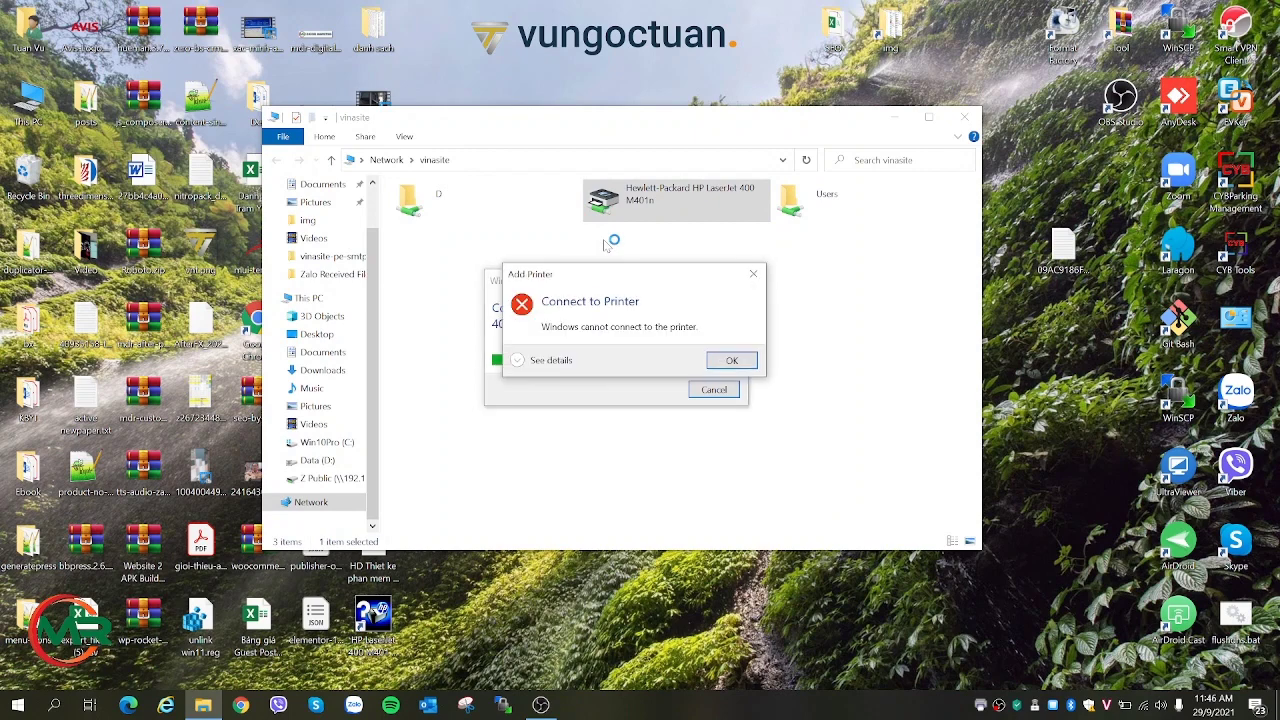
left_click(730, 365)
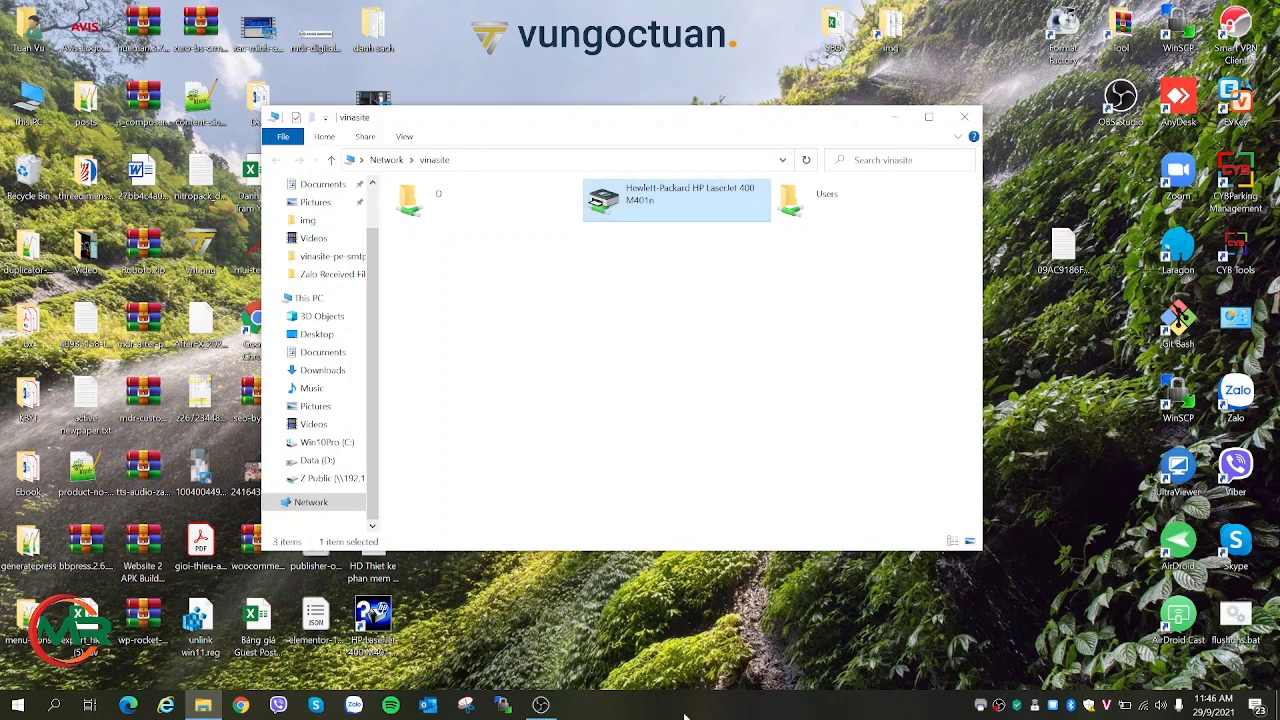
Open Task Manager and end the Windows Explorer process.
right_click(686, 706)
left_click(714, 650)
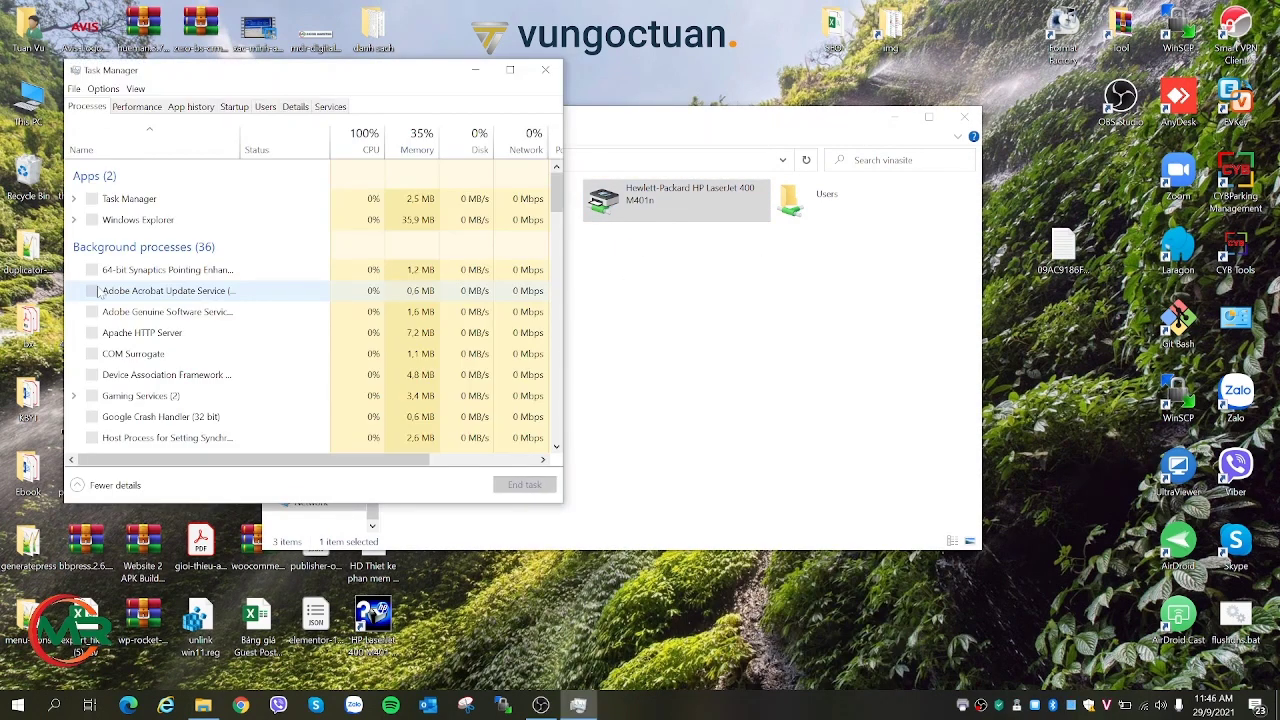
left_click(181, 299)
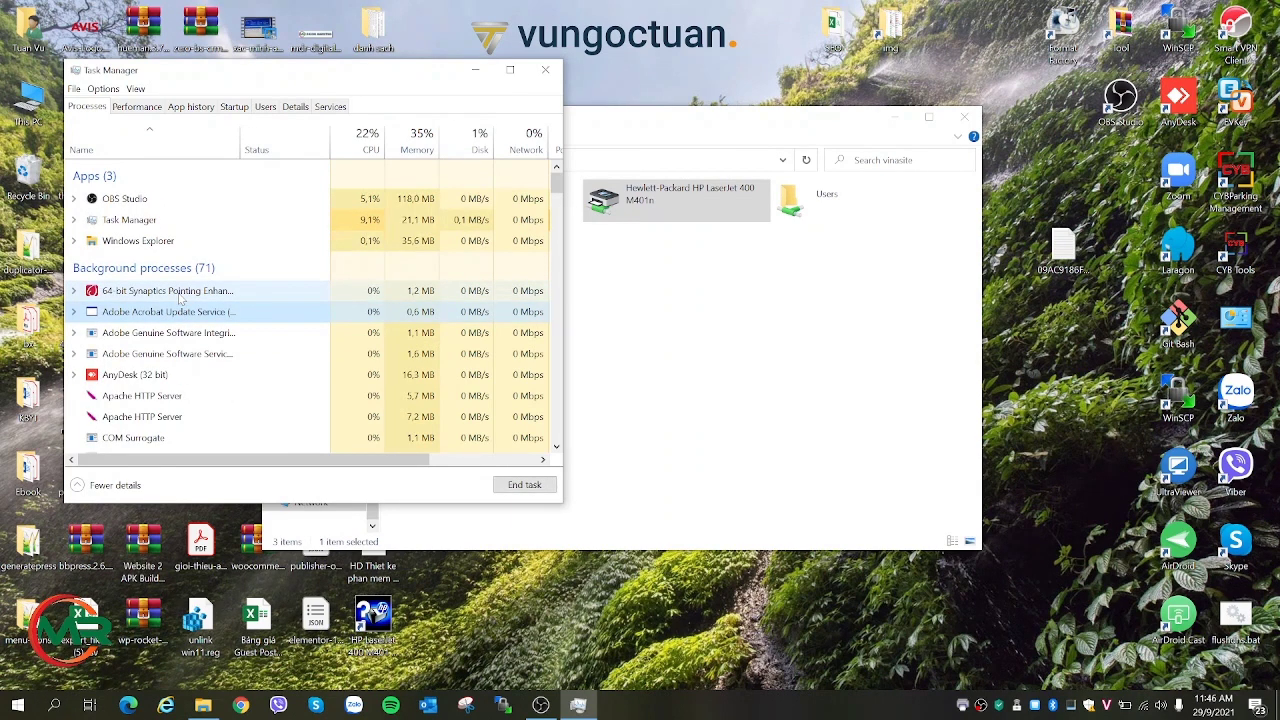
key("e")
scroll(181, 340, "down", 2)
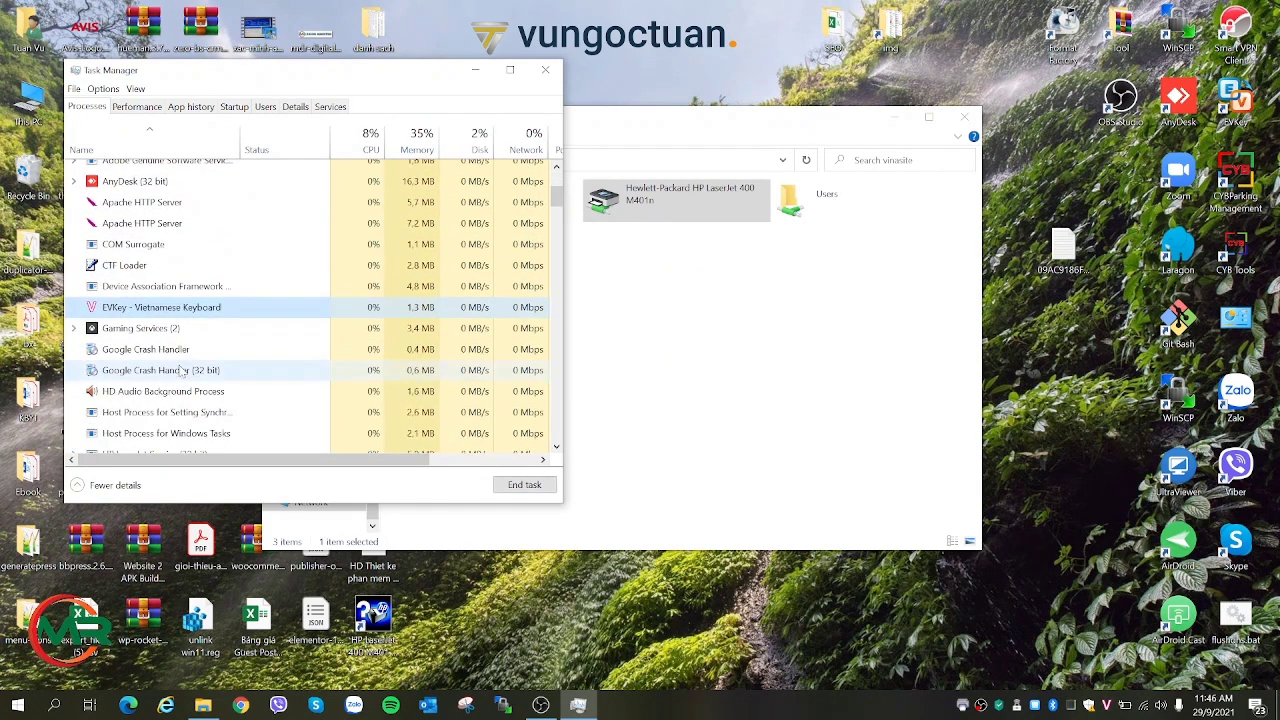
scroll(181, 372, "up", 4)
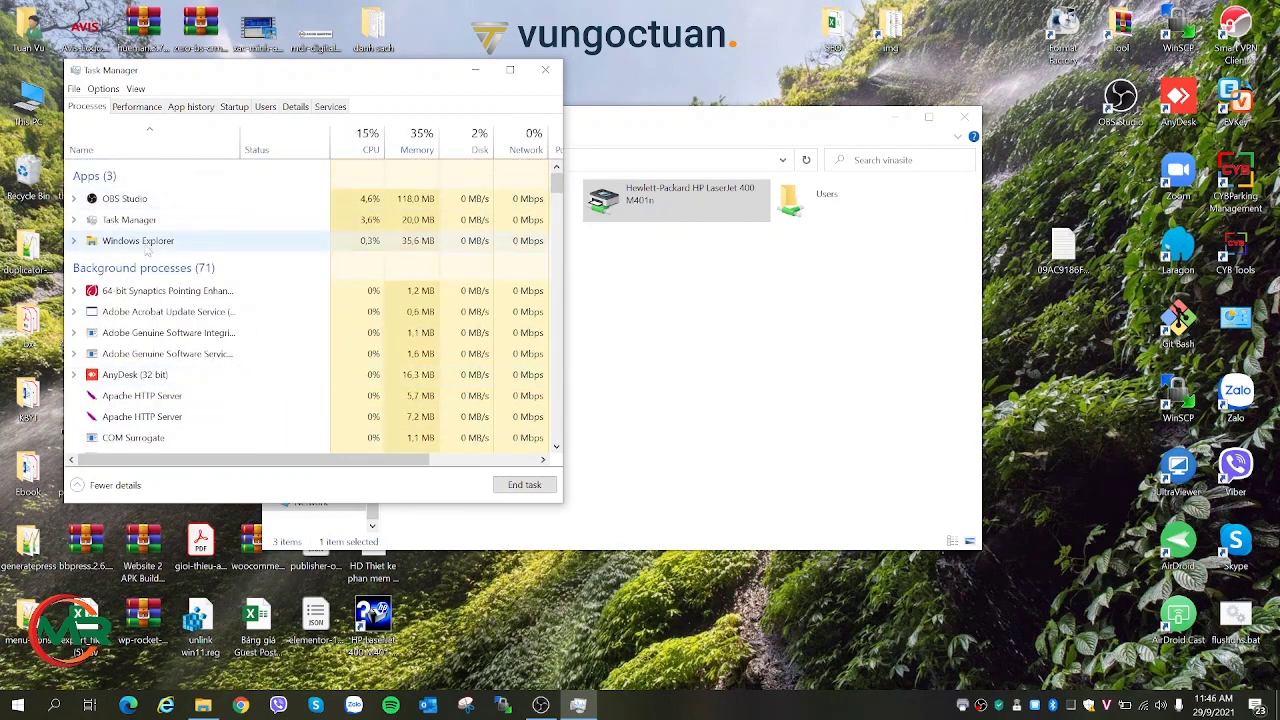
left_click(147, 246)
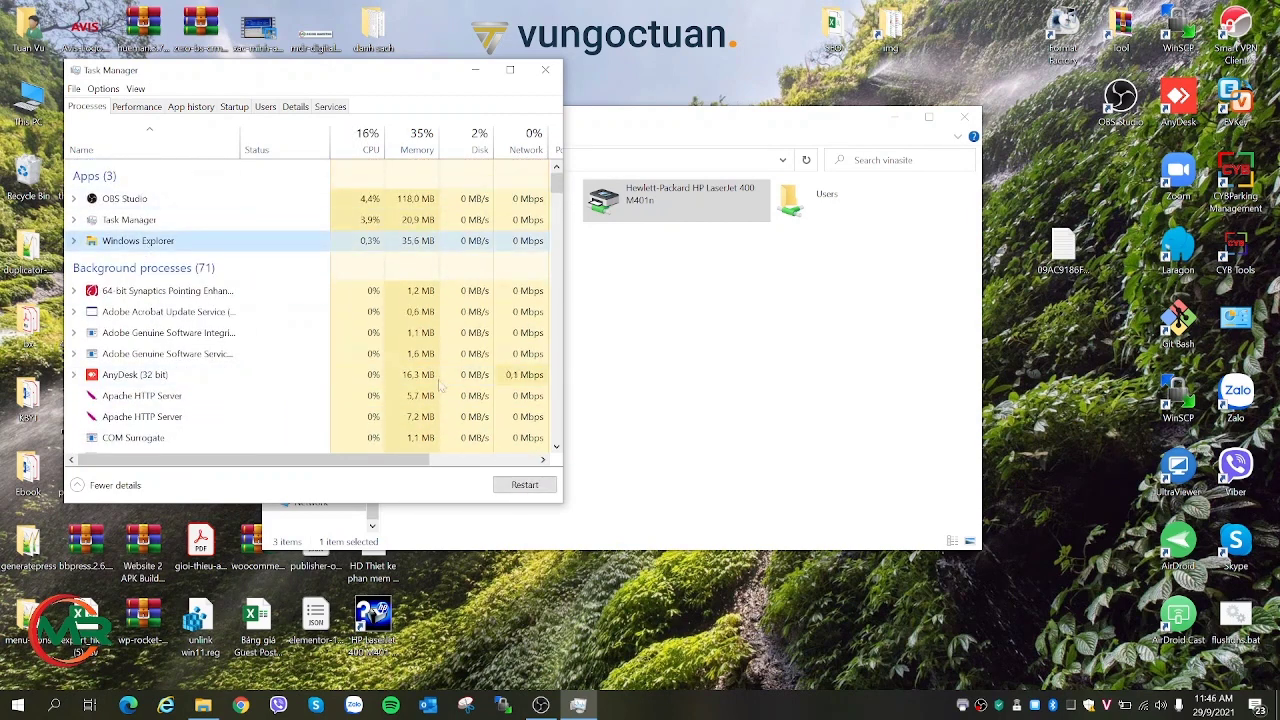
right_click(173, 245)
left_click(212, 281)
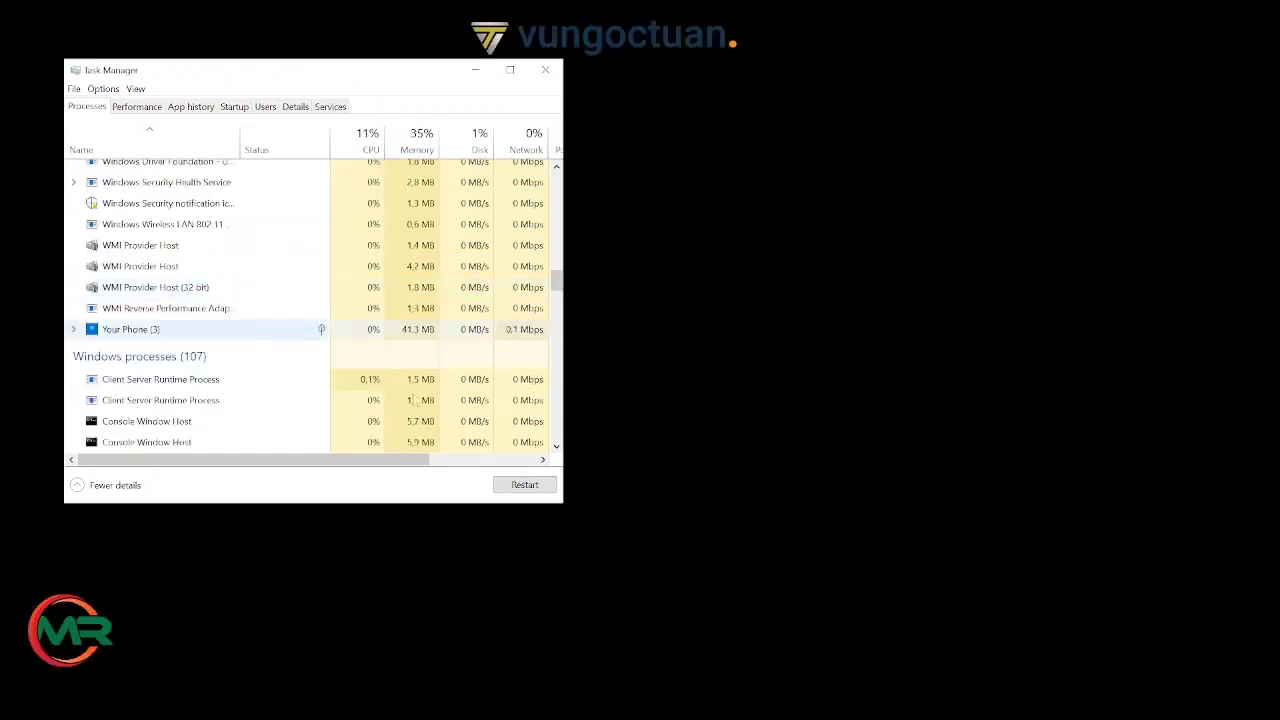
Run explorer as a new task to bring back the desktop, and close Task Manager.
left_click(74, 88)
left_click(92, 106)
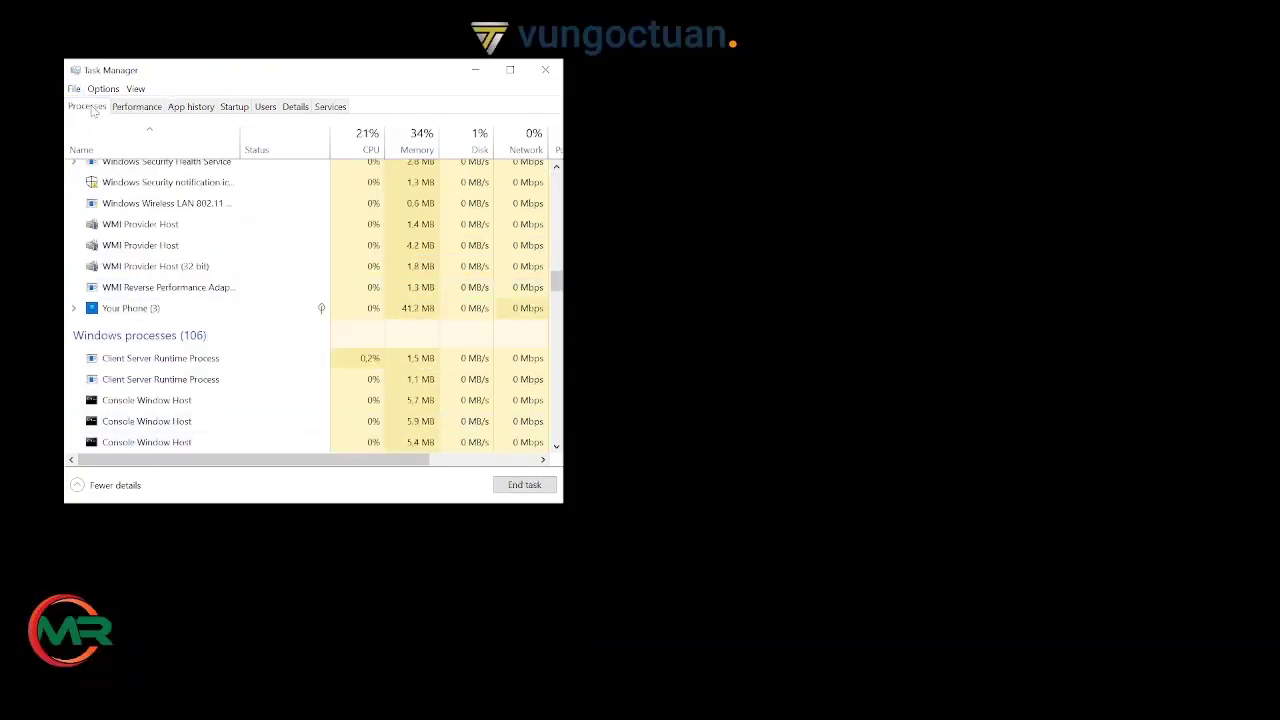
type("ex")
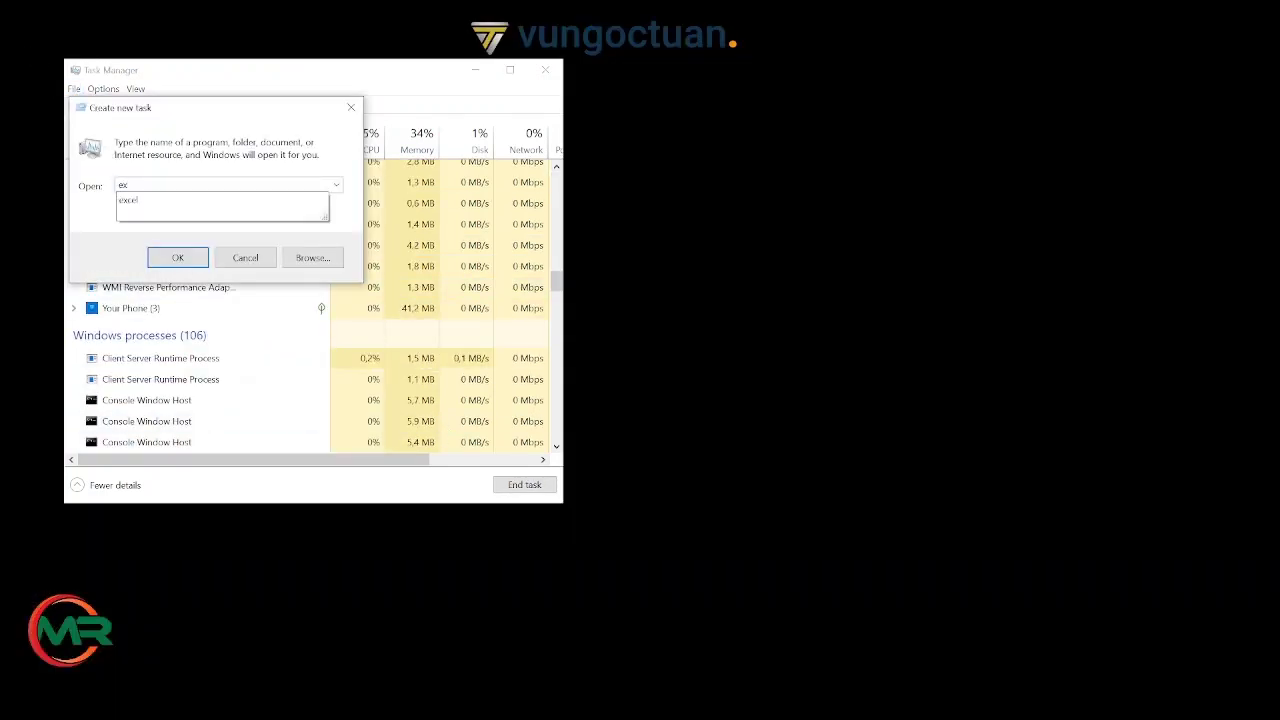
type("plorer")
key("Return")
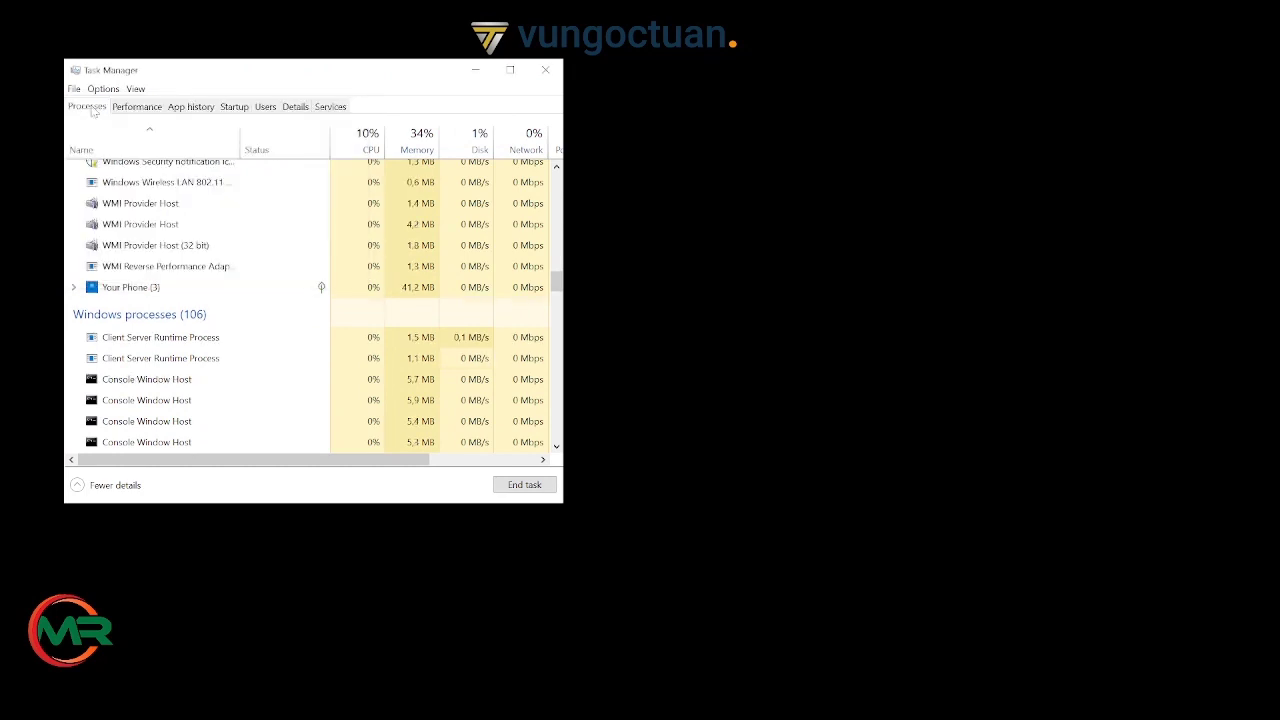
left_click(541, 70)
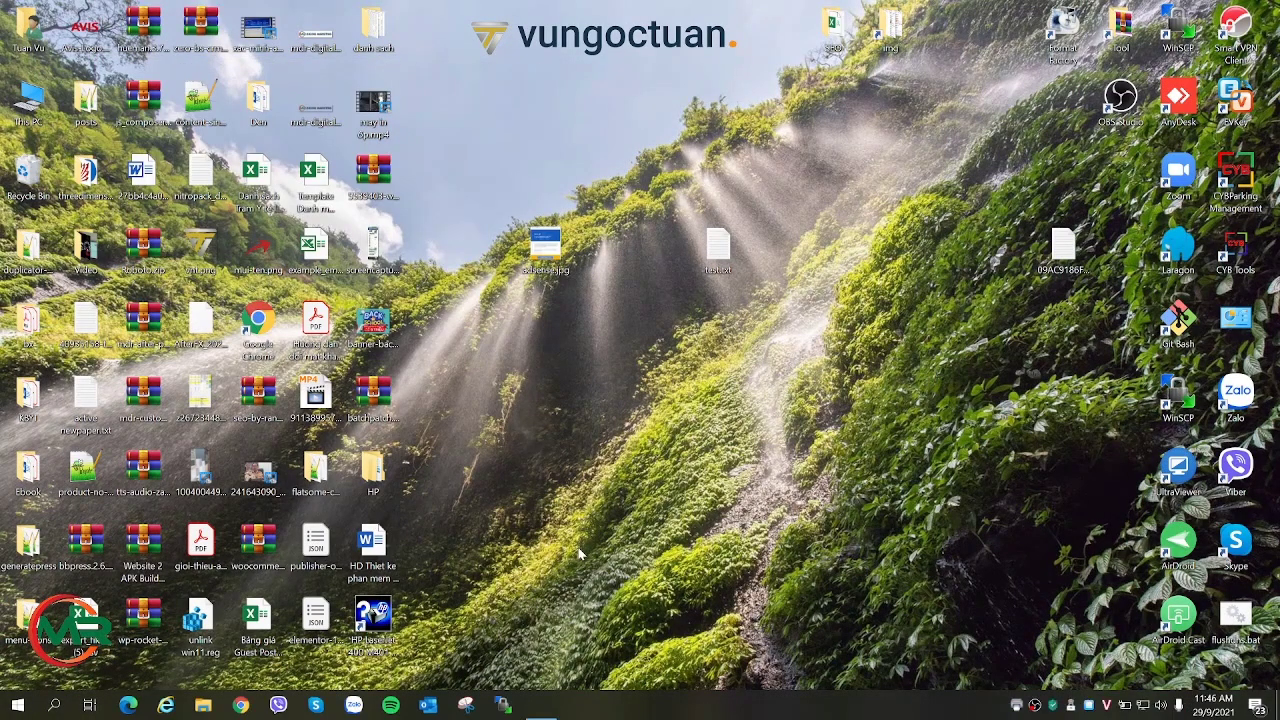
Reopen the network computer \\vinasite and retry the connection to its shared HP LaserJet 400 M401n printer, closing the error message.
key("super+r")
type("w")
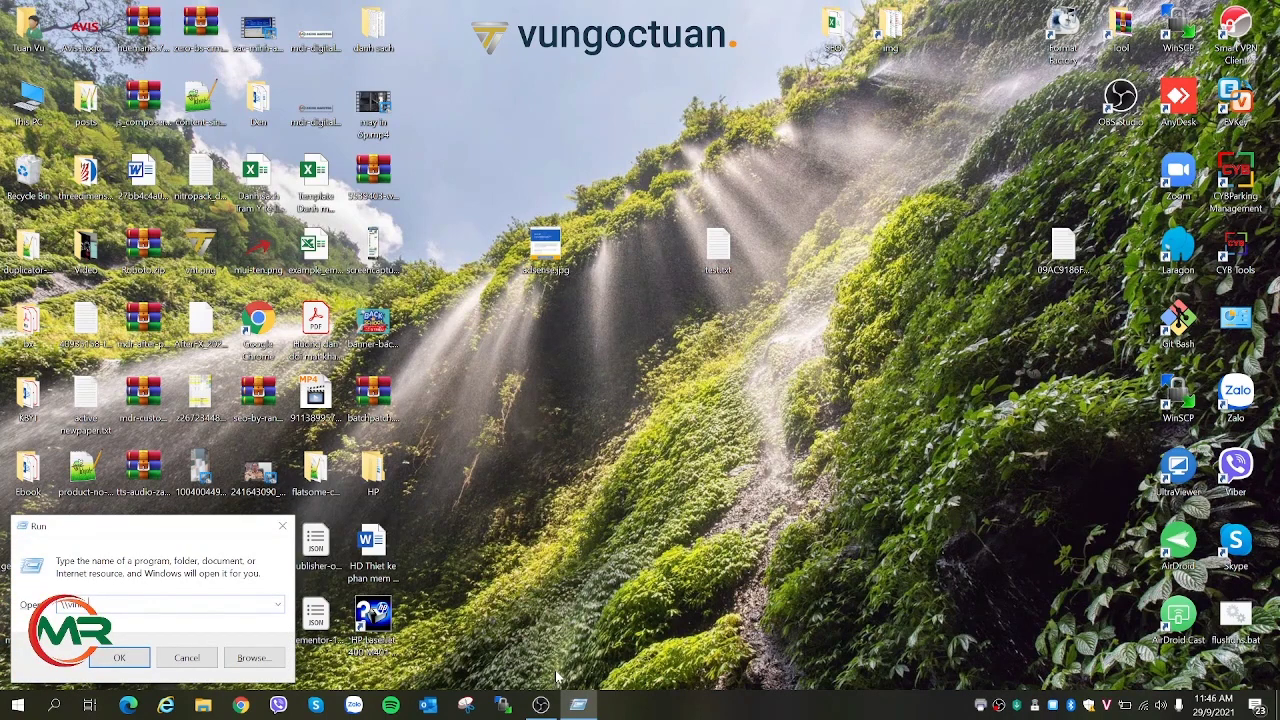
type("d")
key("Return")
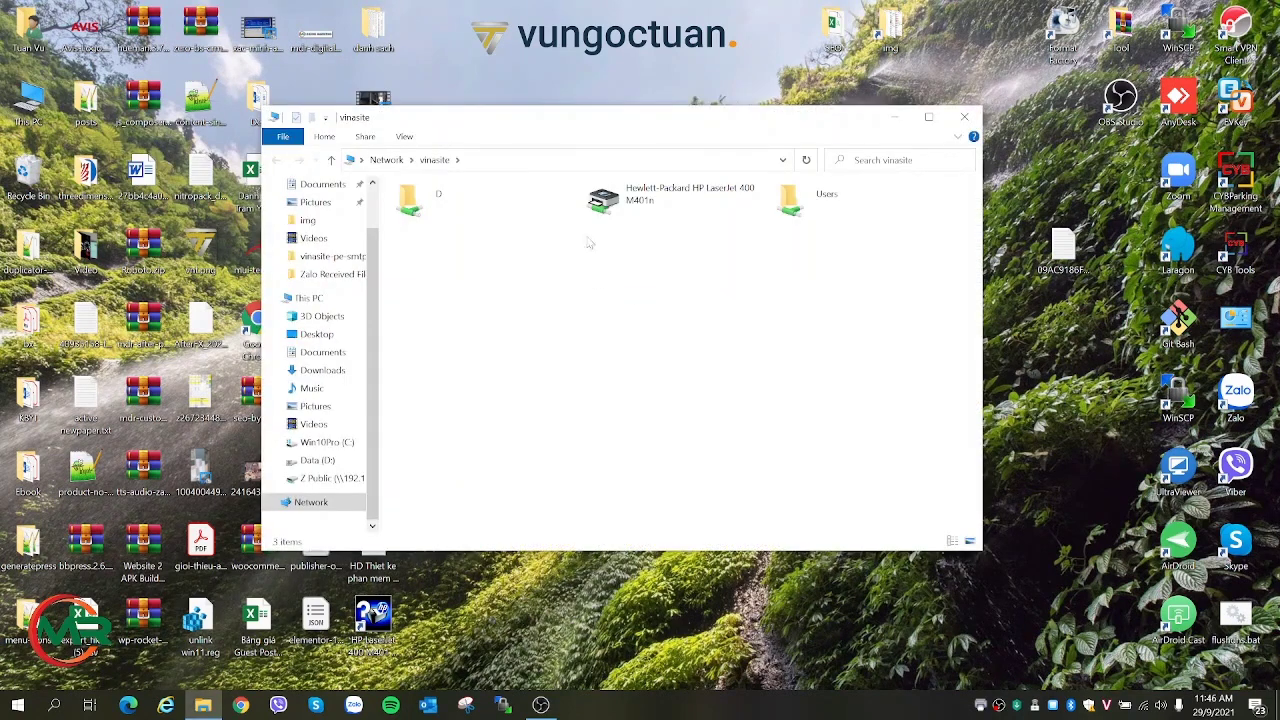
right_click(660, 198)
left_click(604, 223)
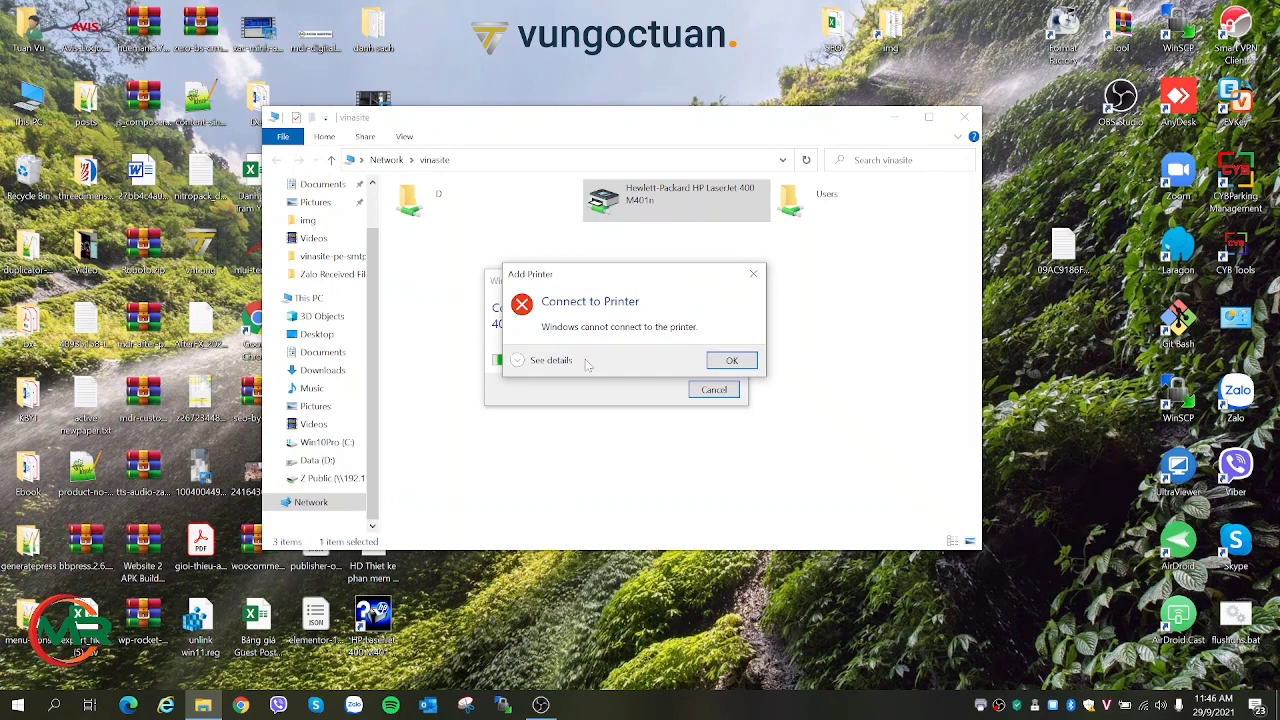
left_click(562, 366)
left_click(731, 362)
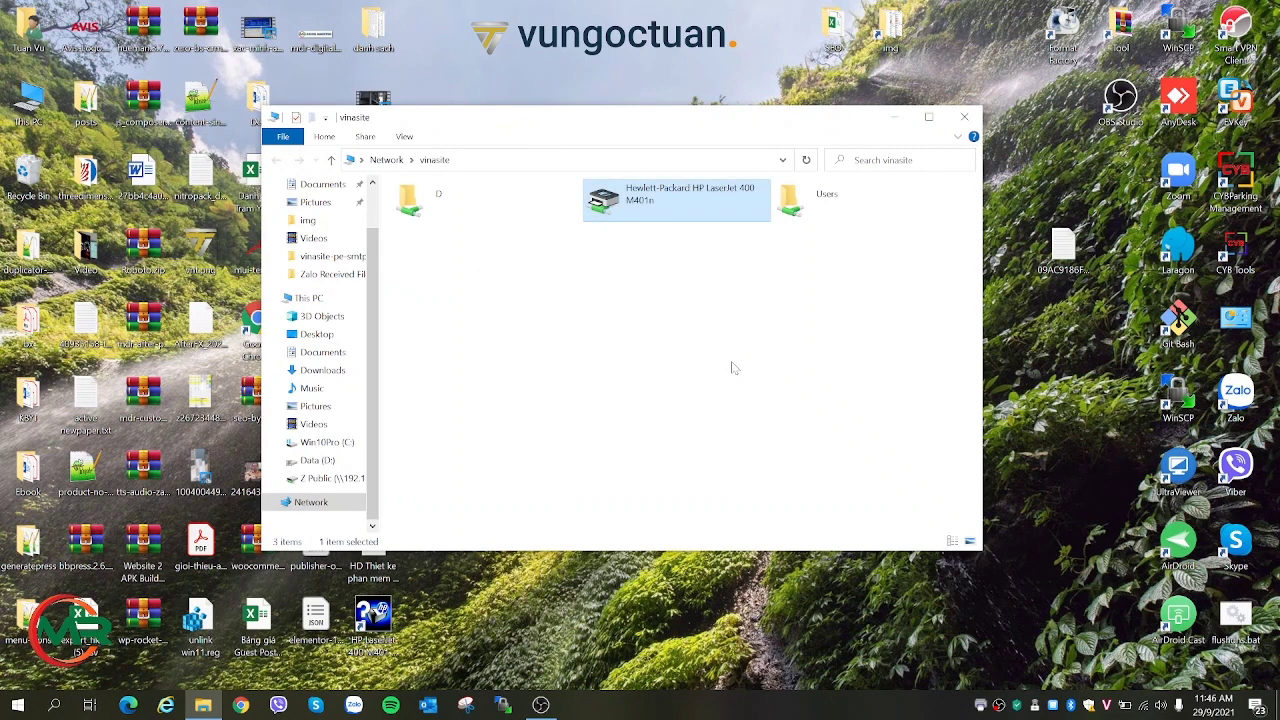
Open the Control Panel's list of installed Windows updates and widen the name column to read the full KB numbers.
key("super+r")
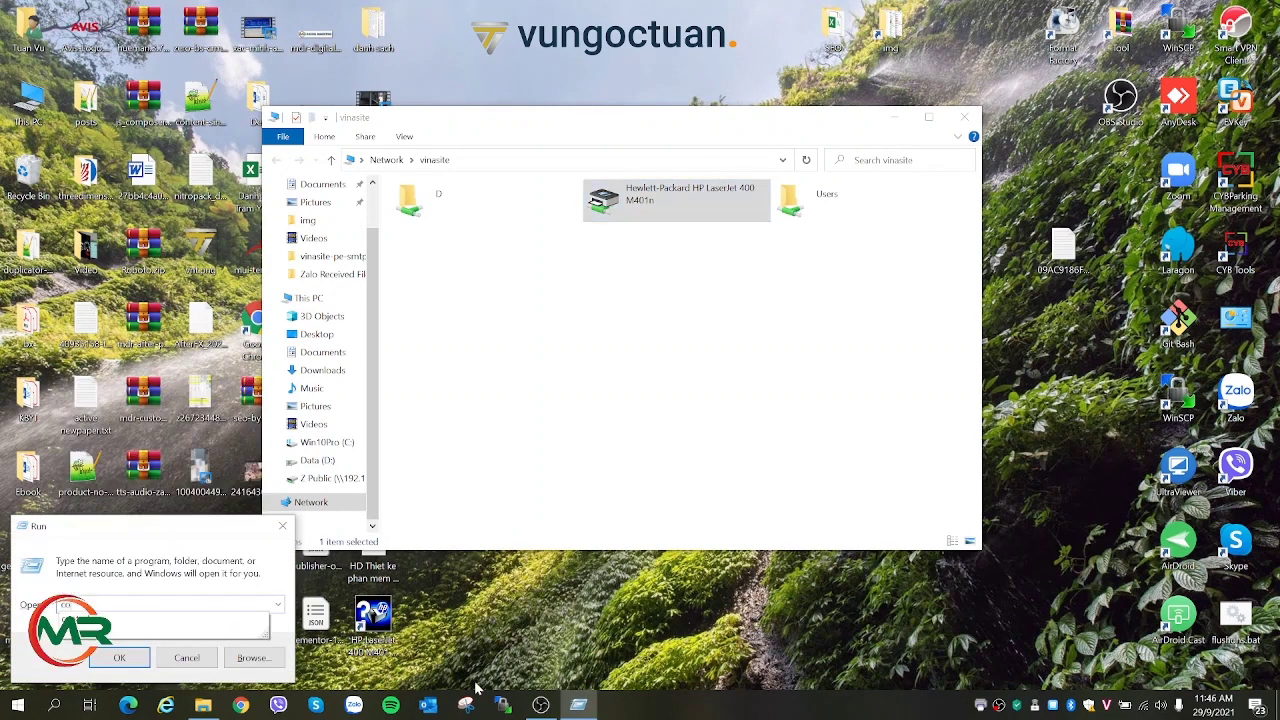
type("control")
key("Return")
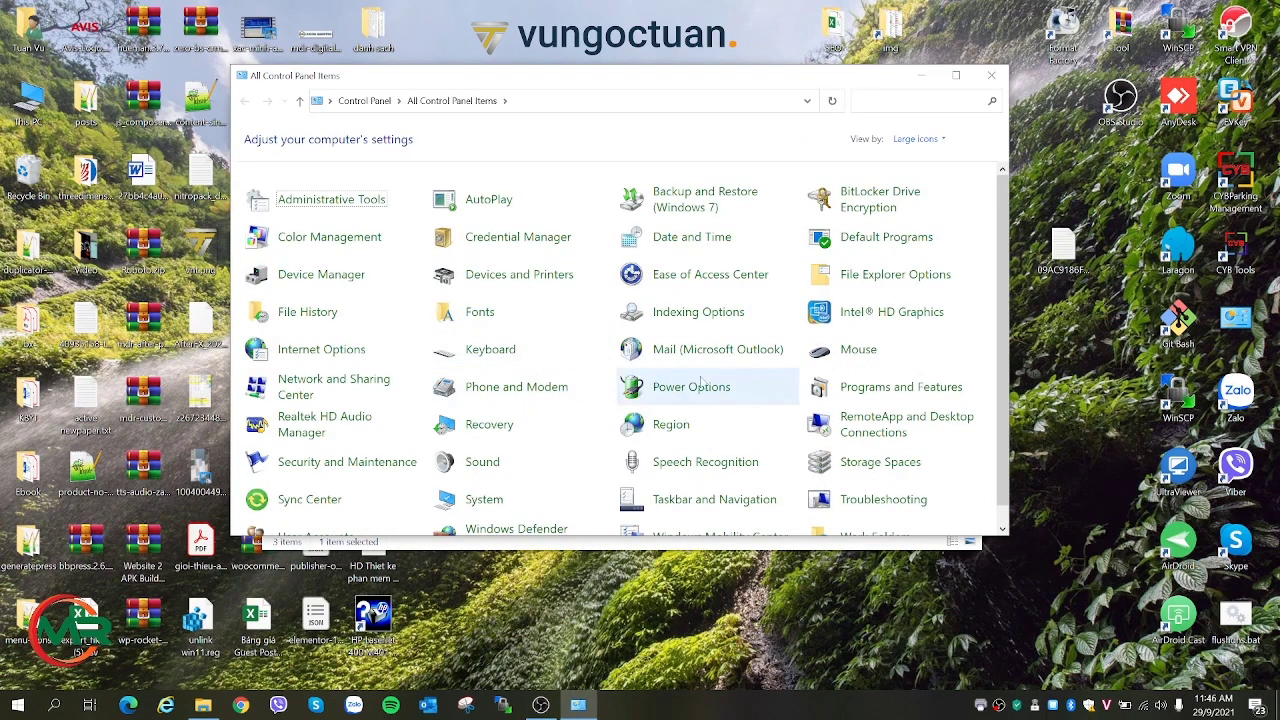
left_click(900, 387)
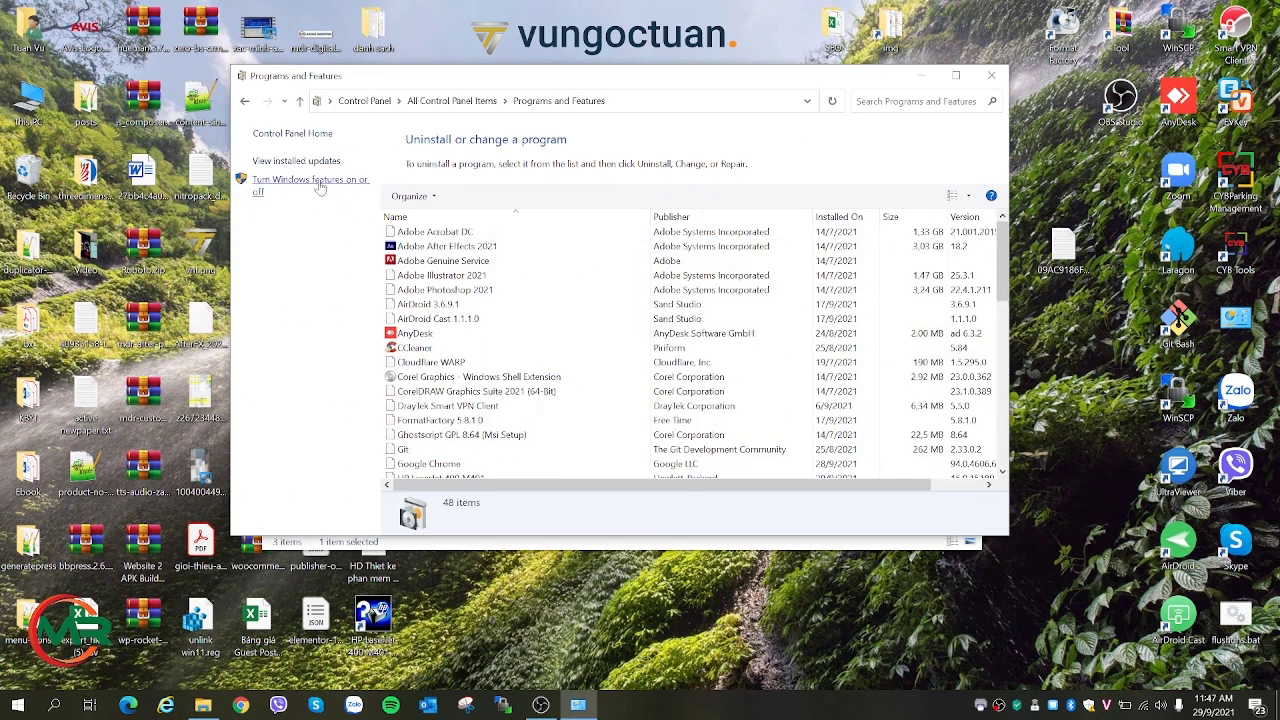
left_click(320, 161)
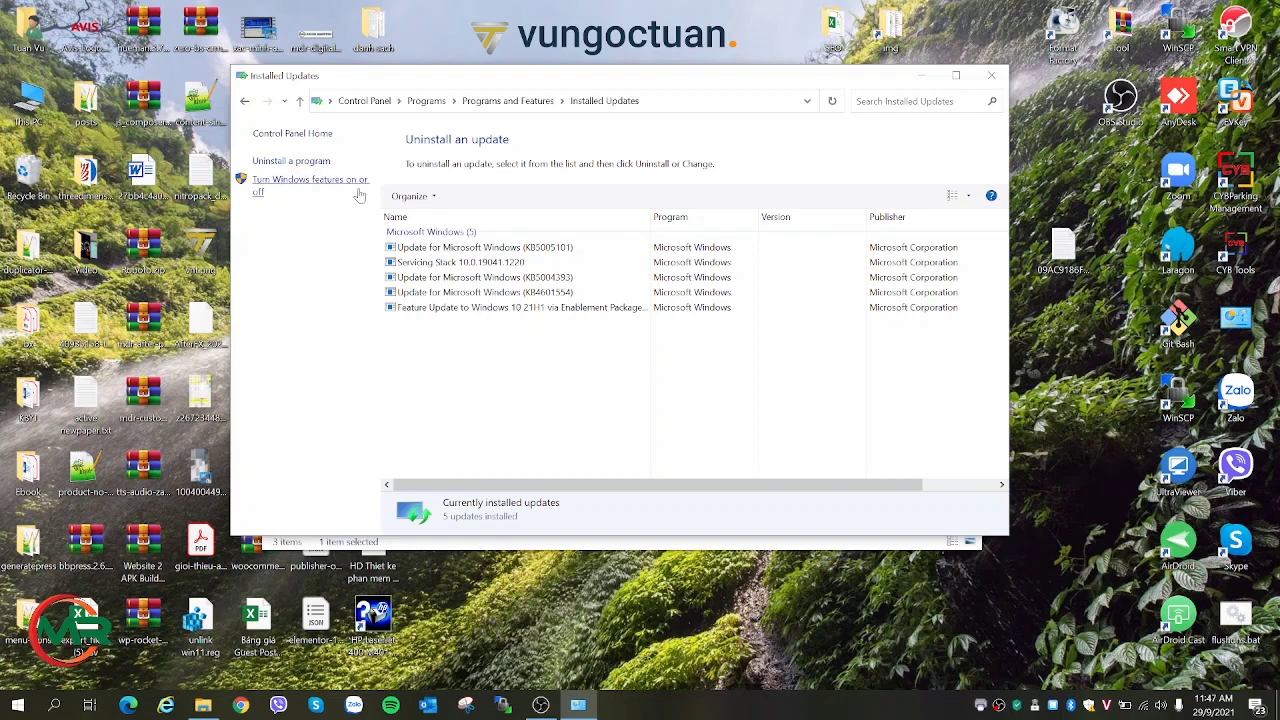
double_click(650, 213)
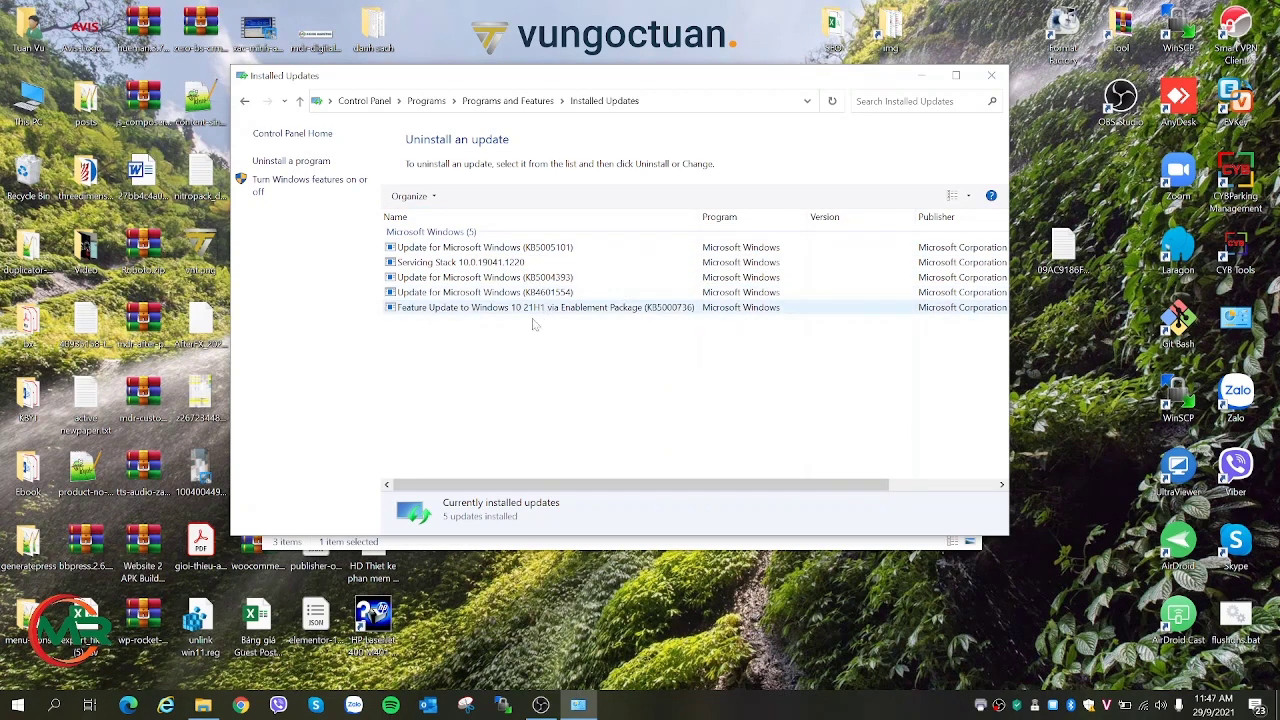
Open the Windows Update page in the Windows Settings app.
left_click(18, 705)
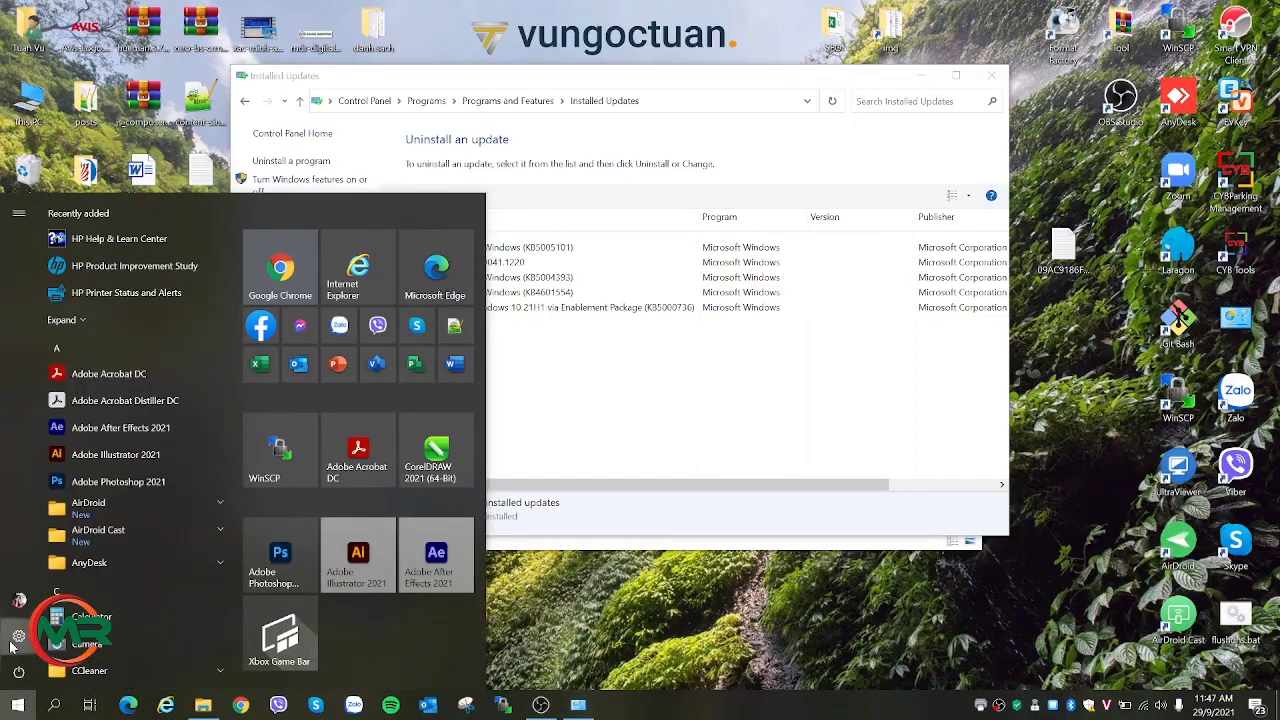
left_click(19, 636)
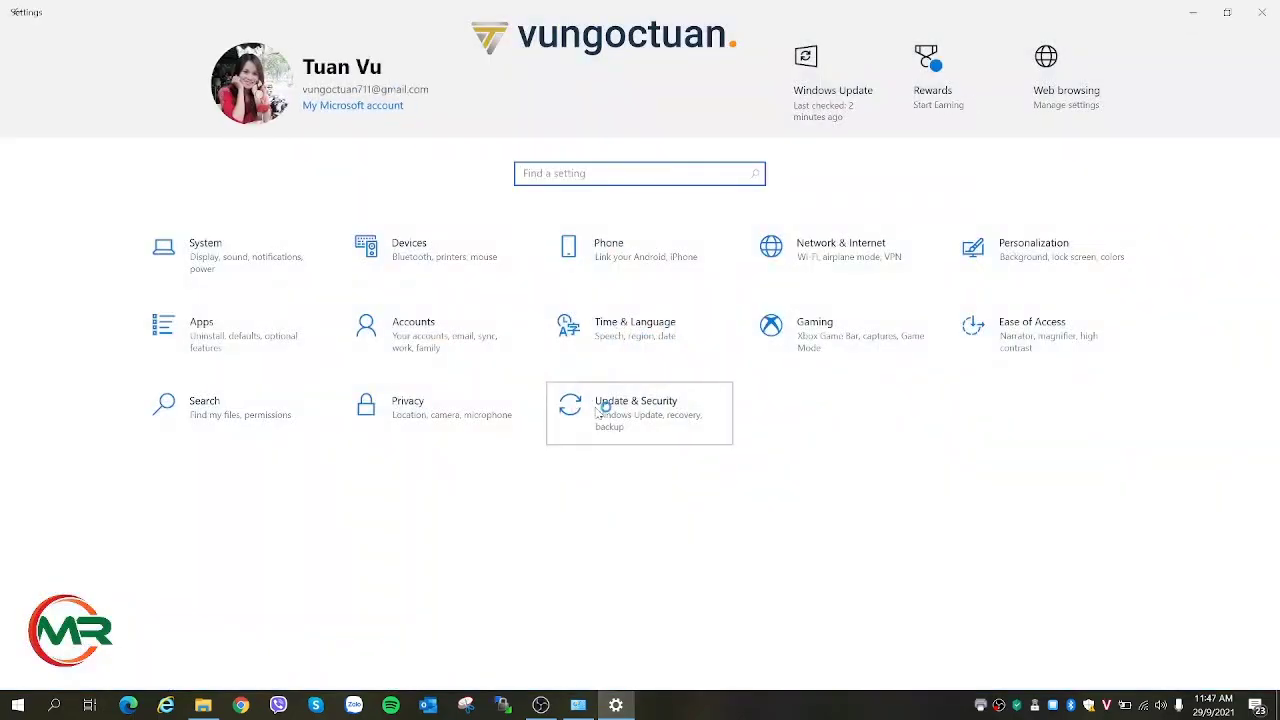
left_click(598, 410)
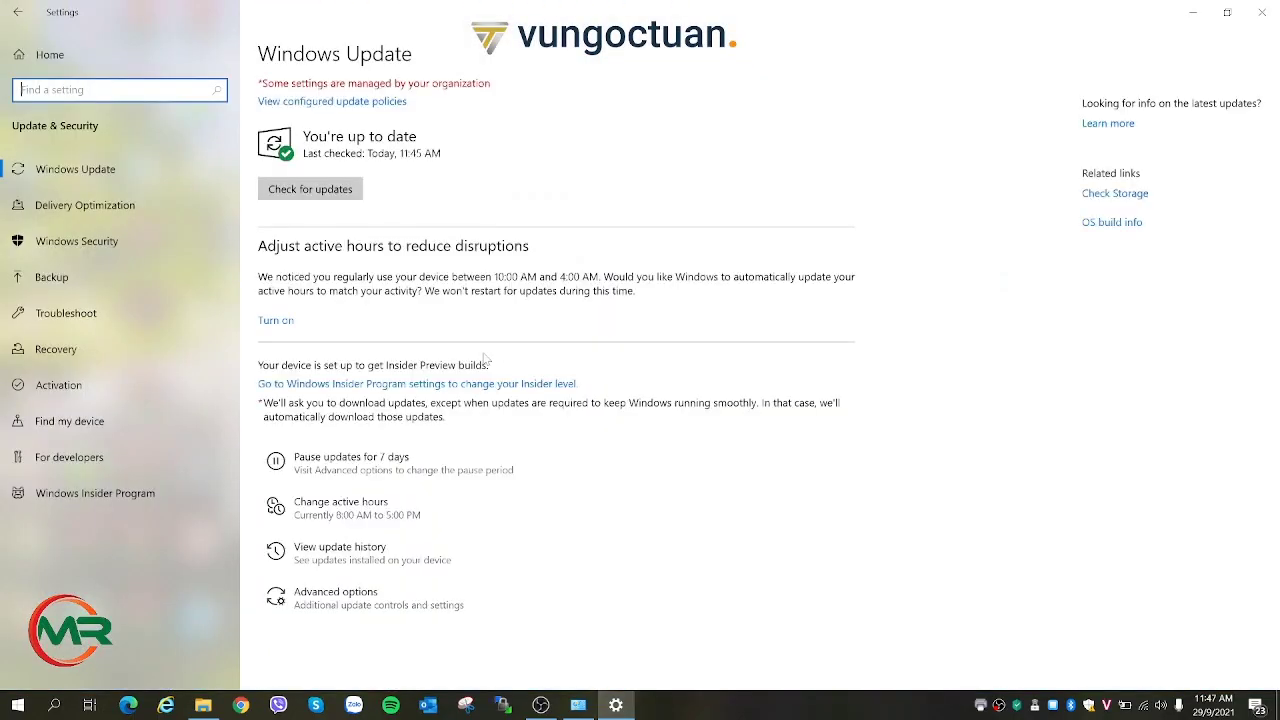
Check for new Windows updates and close the Control Panel's Installed Updates window.
left_click(321, 192)
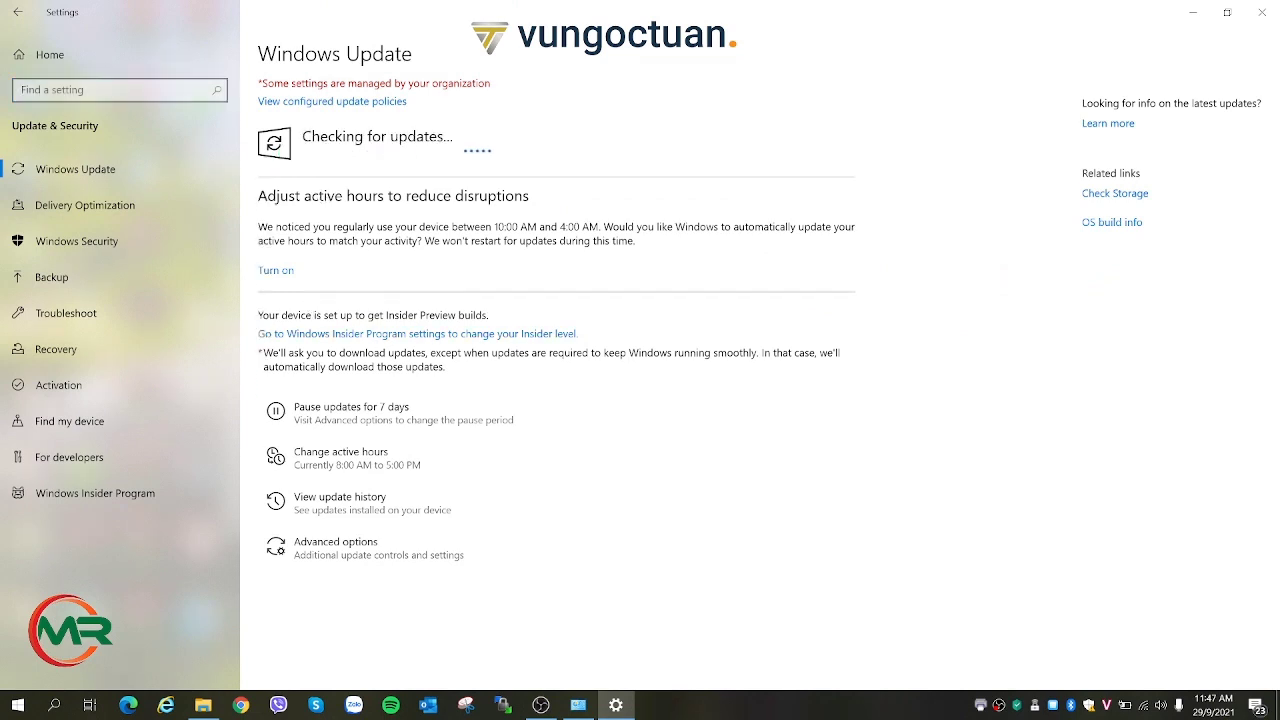
left_click(578, 705)
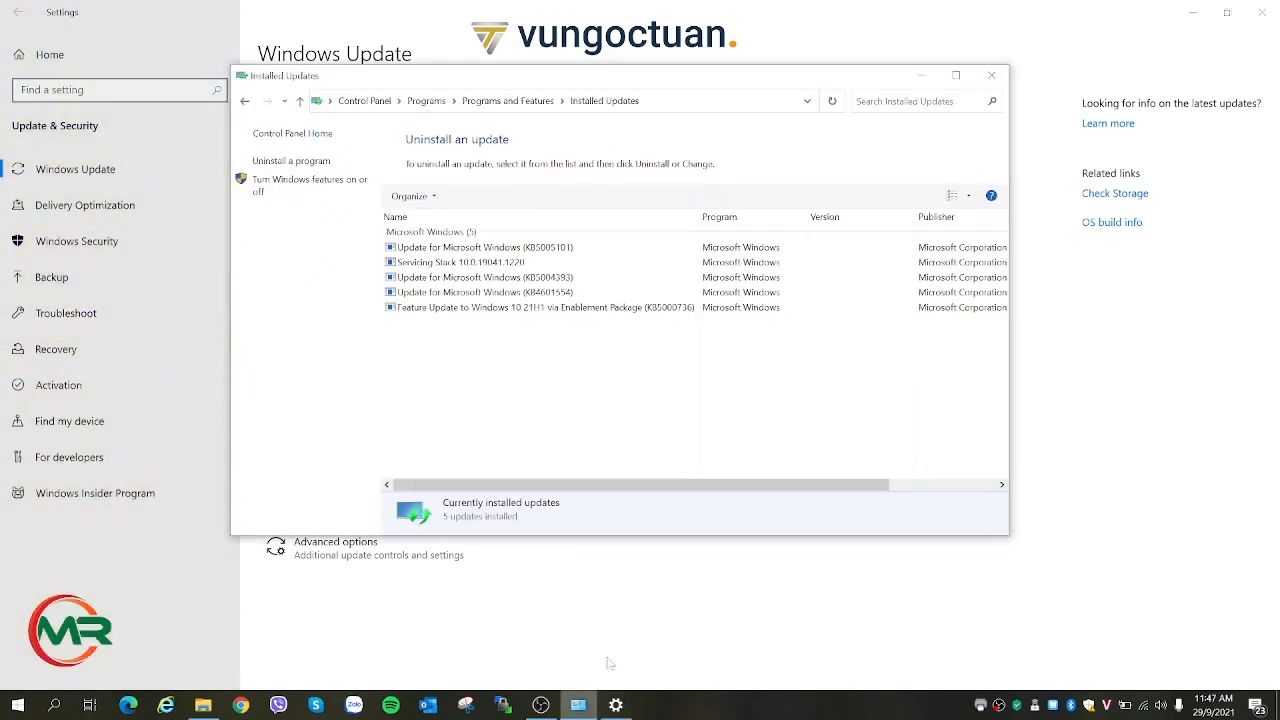
left_click(988, 87)
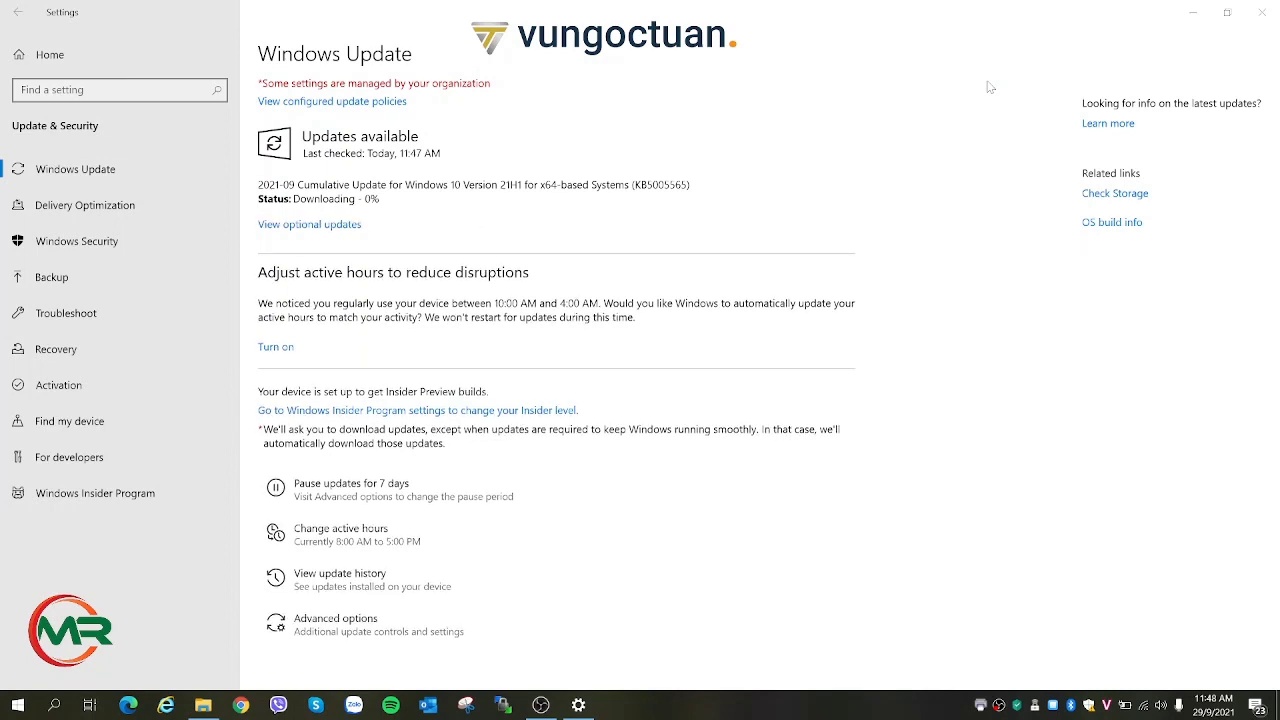
Select the optional driver update HP Inc. - Printer - HP Printer (BIDI) for download and installation.
left_click(310, 226)
left_click(98, 145)
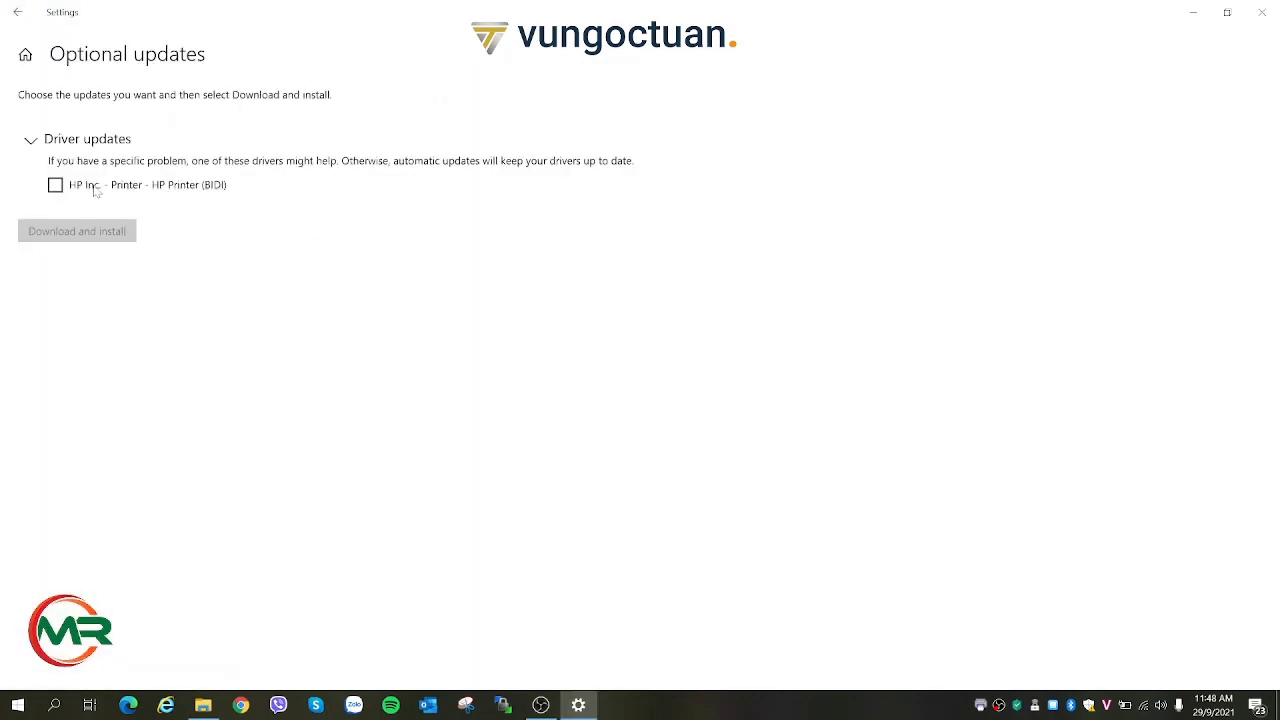
left_click(95, 186)
left_click(99, 245)
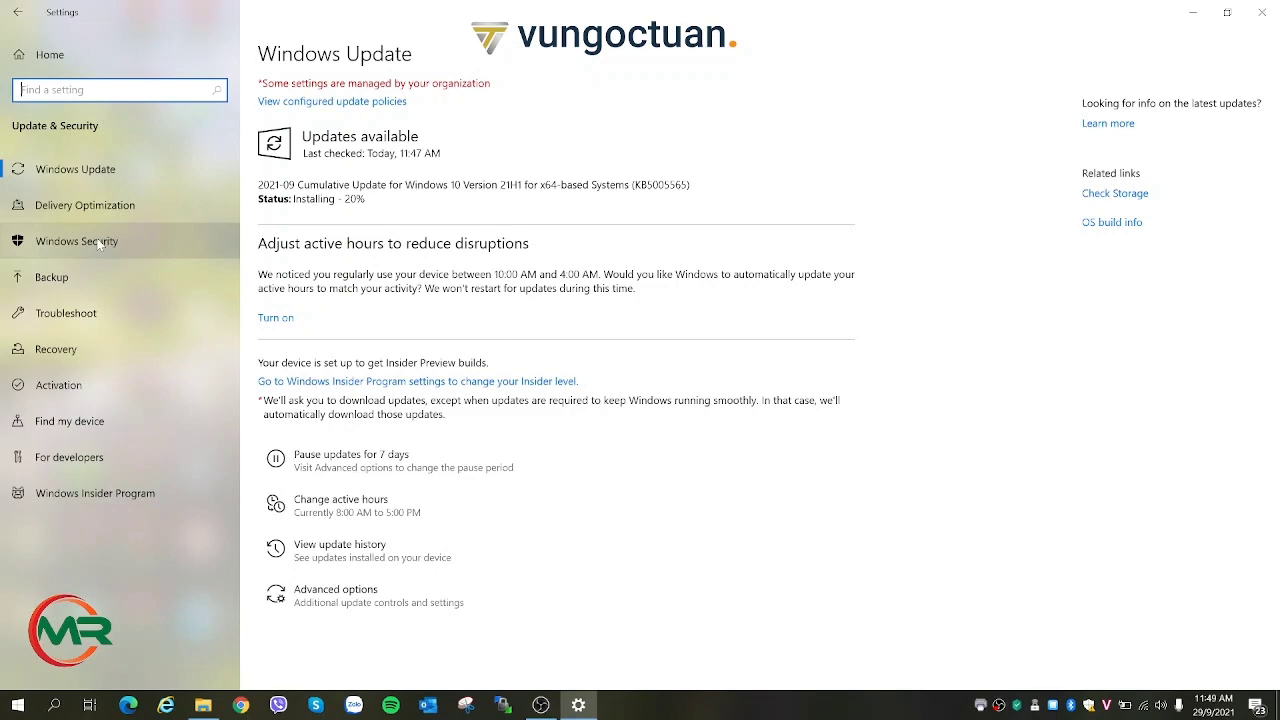
Minimize the Settings window and open the Control Panel in a maximized window.
left_click(1192, 12)
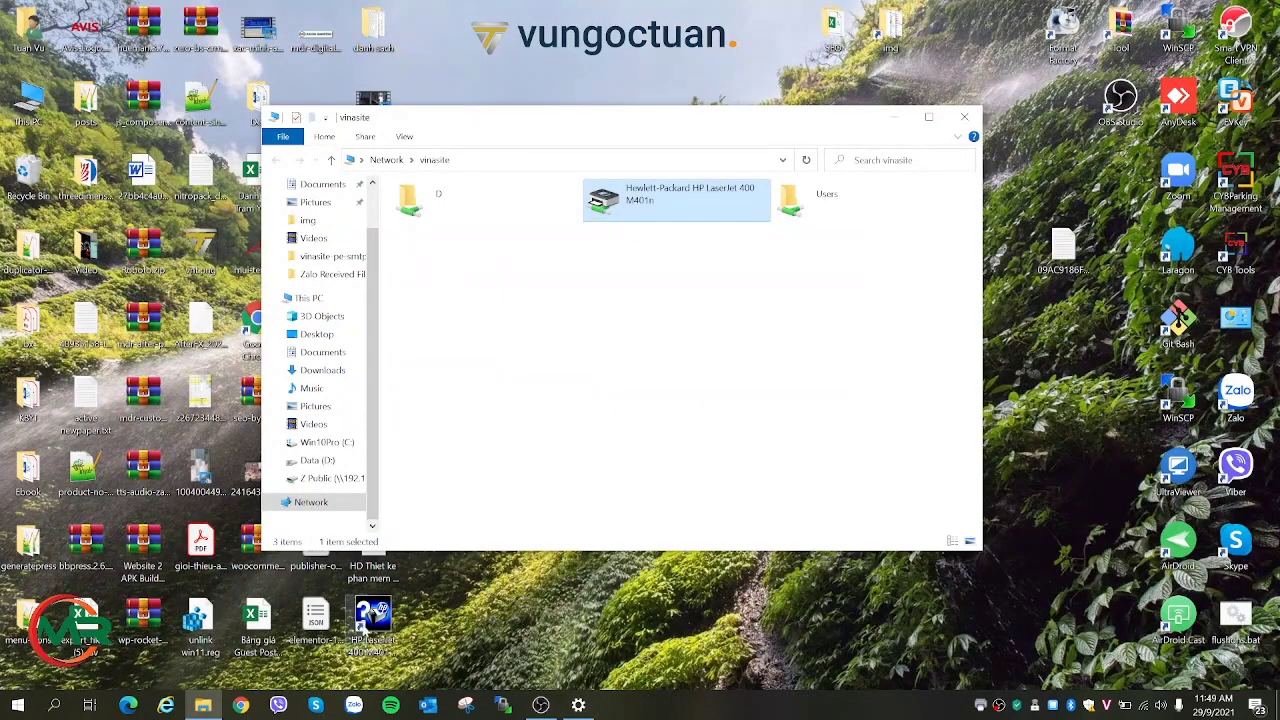
left_click(578, 705)
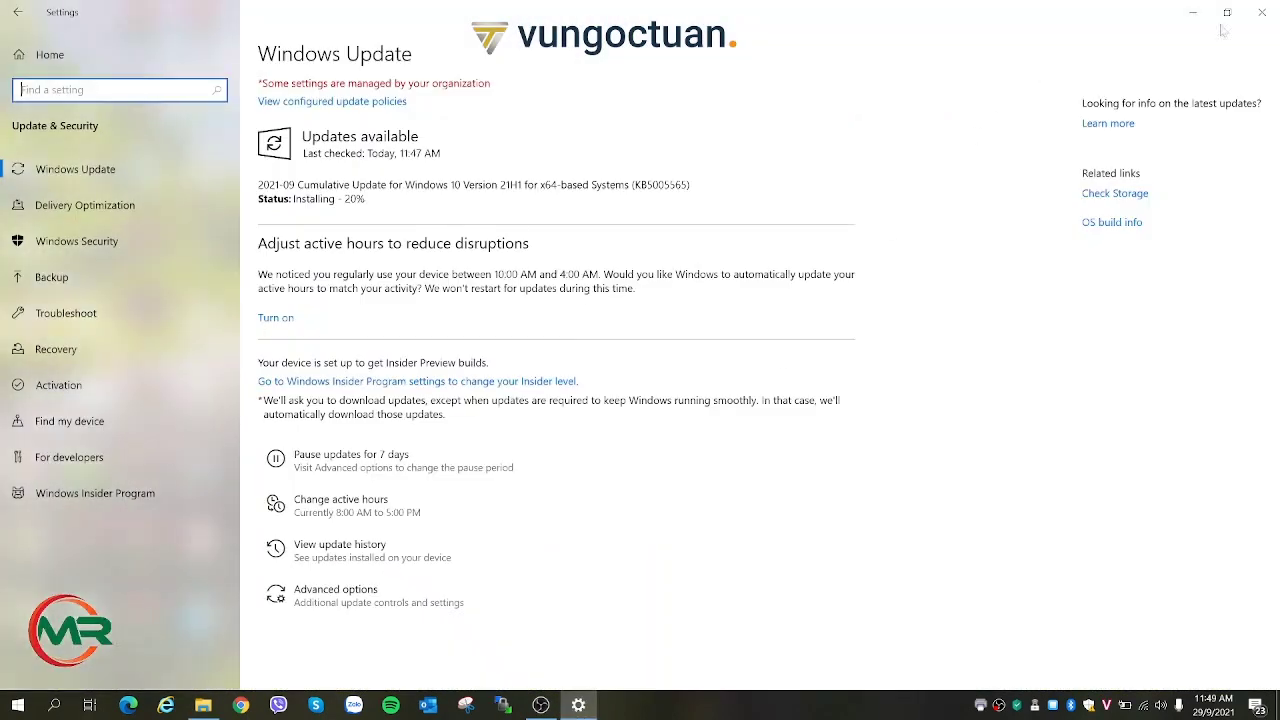
left_click(1192, 12)
key("super+r")
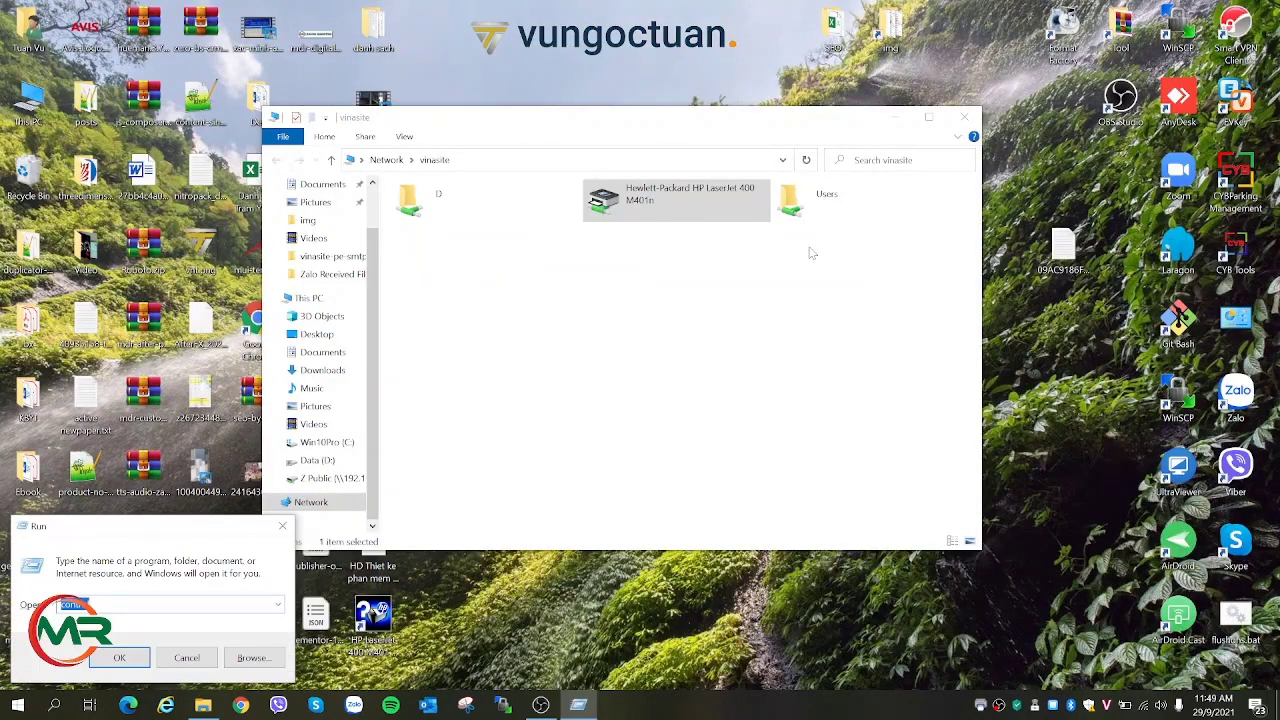
type("comp")
key("BackSpace")
key("Down")
key("Return")
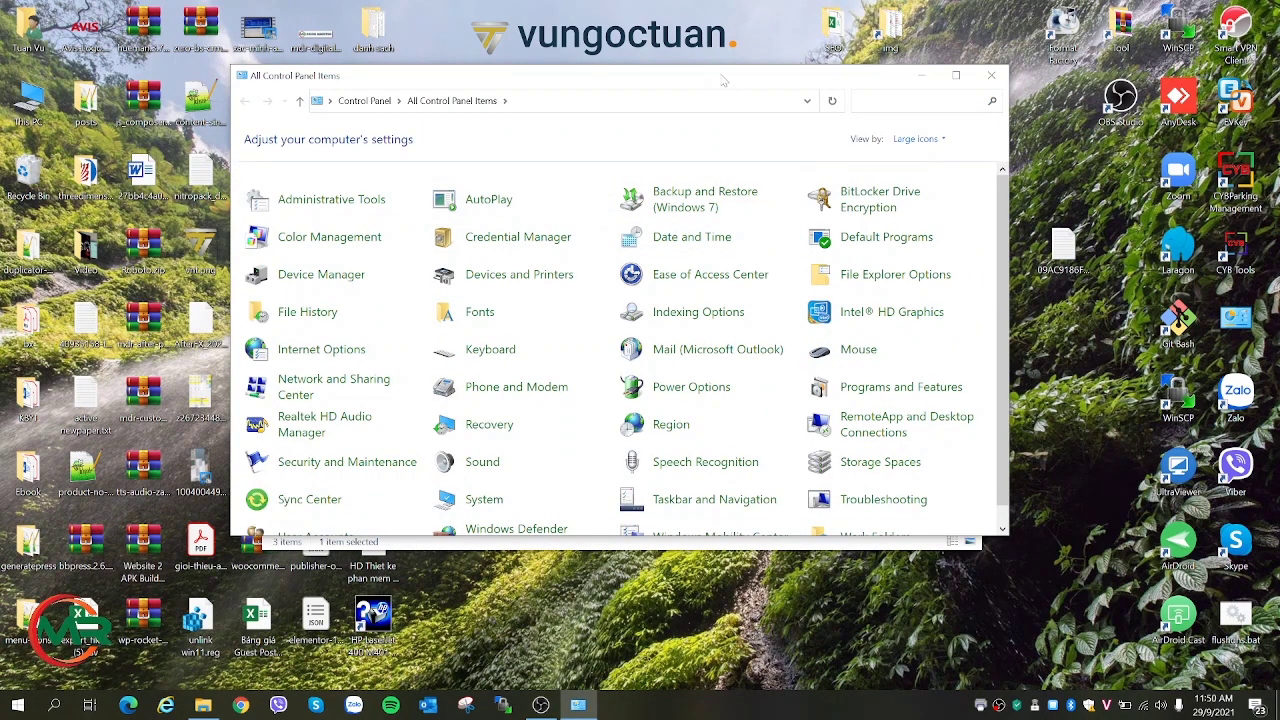
double_click(722, 80)
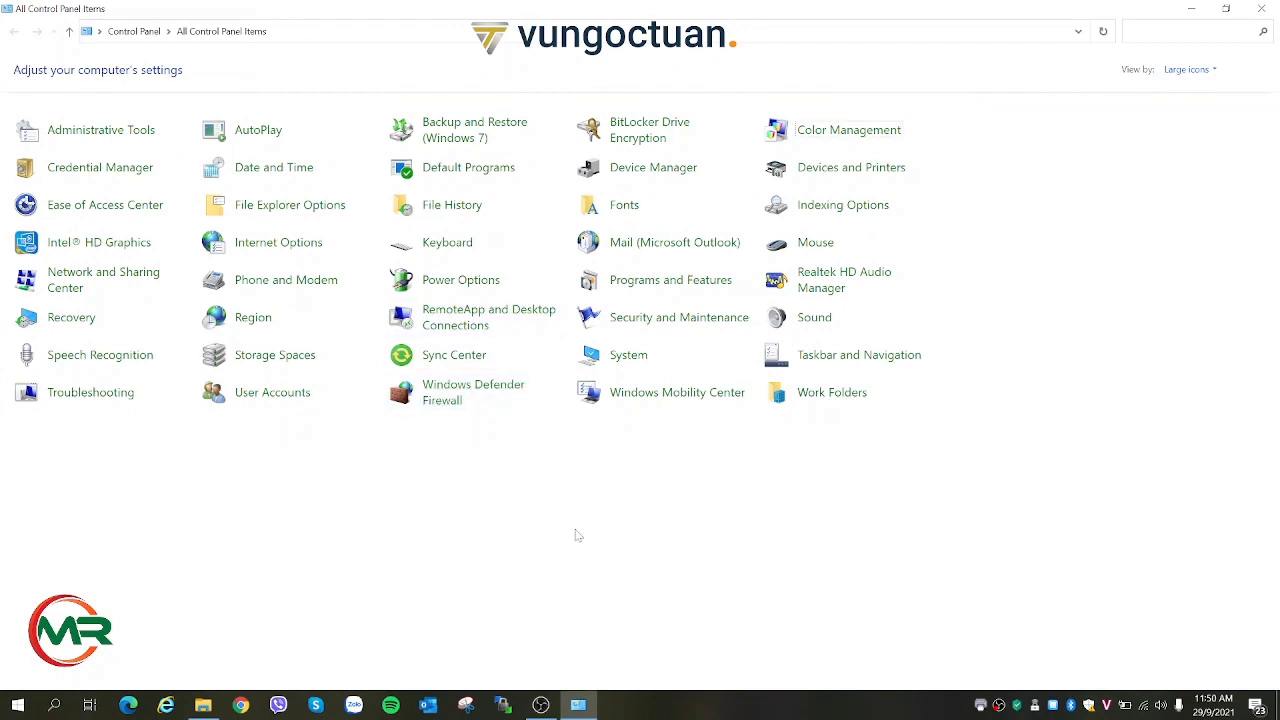
Add a Windows credential in Credential Manager for the network address vinasite with the user name guest.
left_click(106, 175)
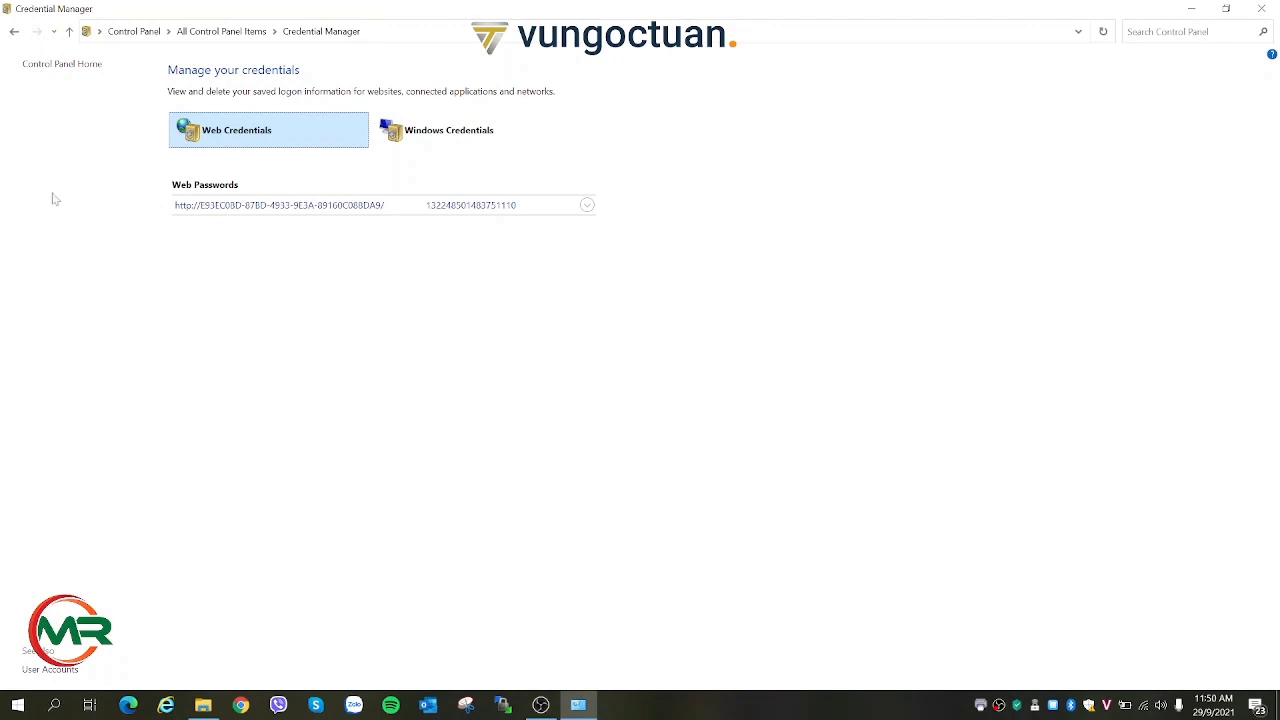
left_click(441, 140)
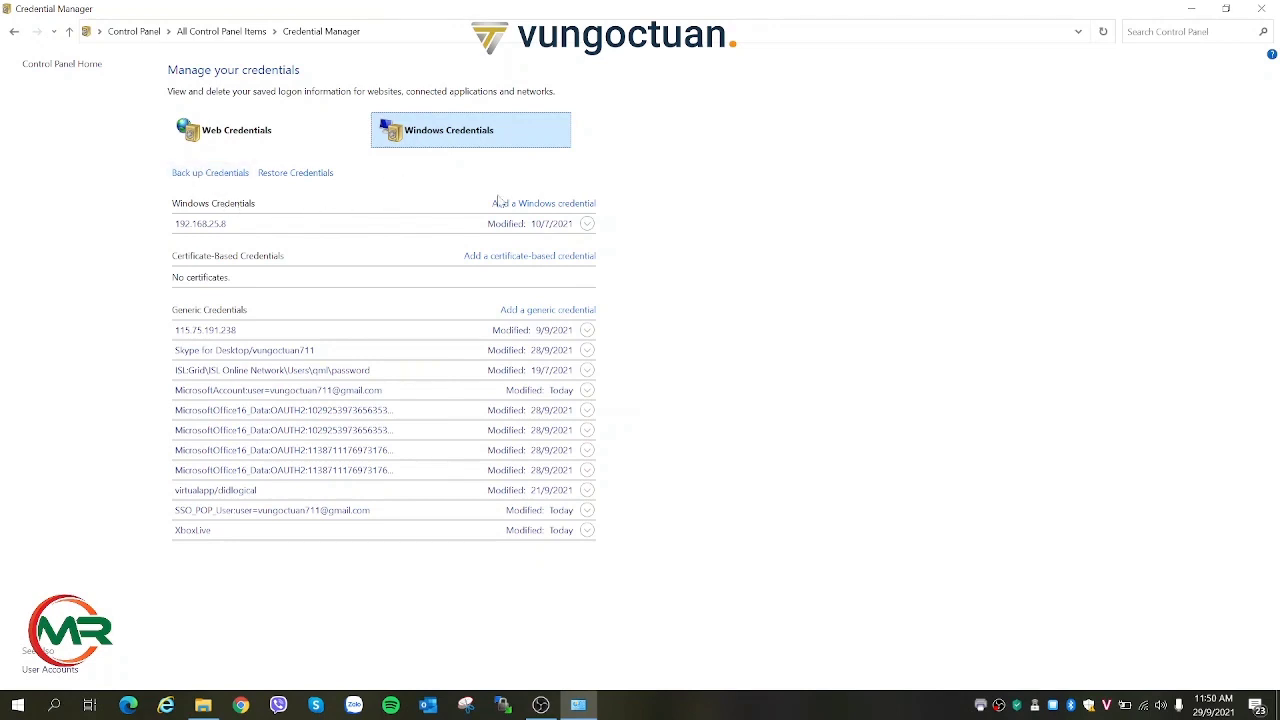
left_click(545, 205)
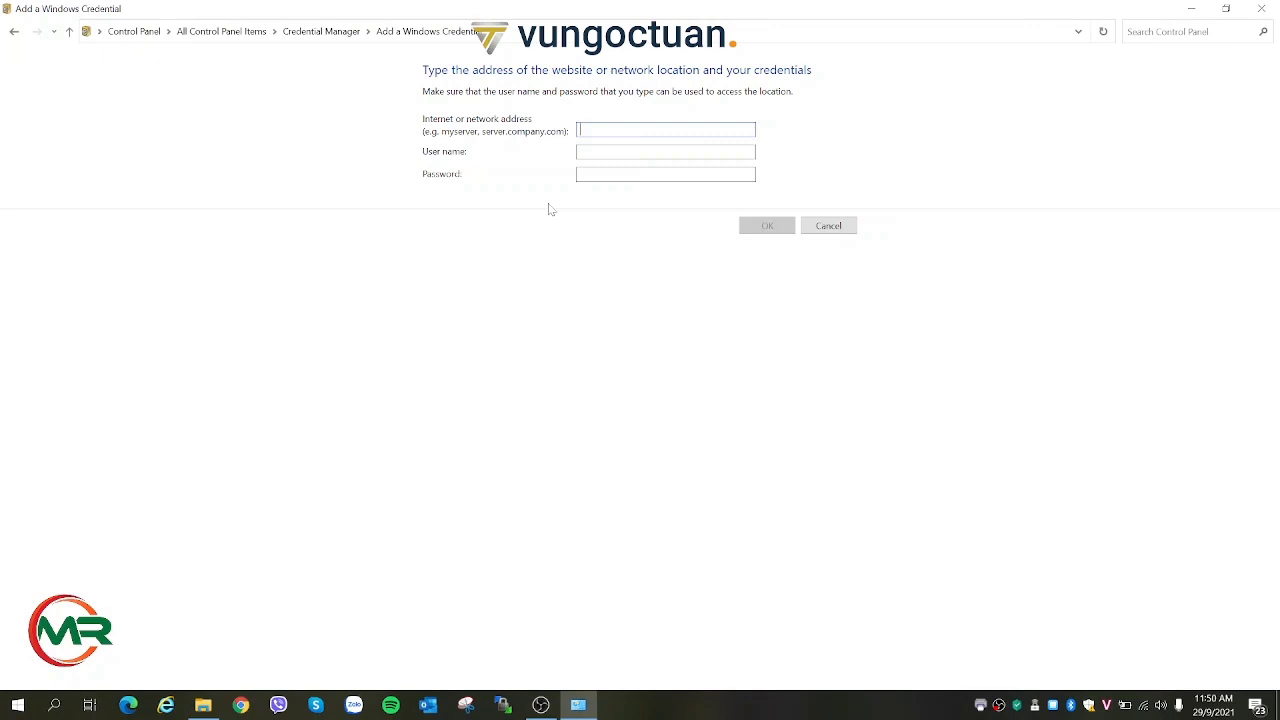
type("vinasite")
type("guest")
left_click(784, 222)
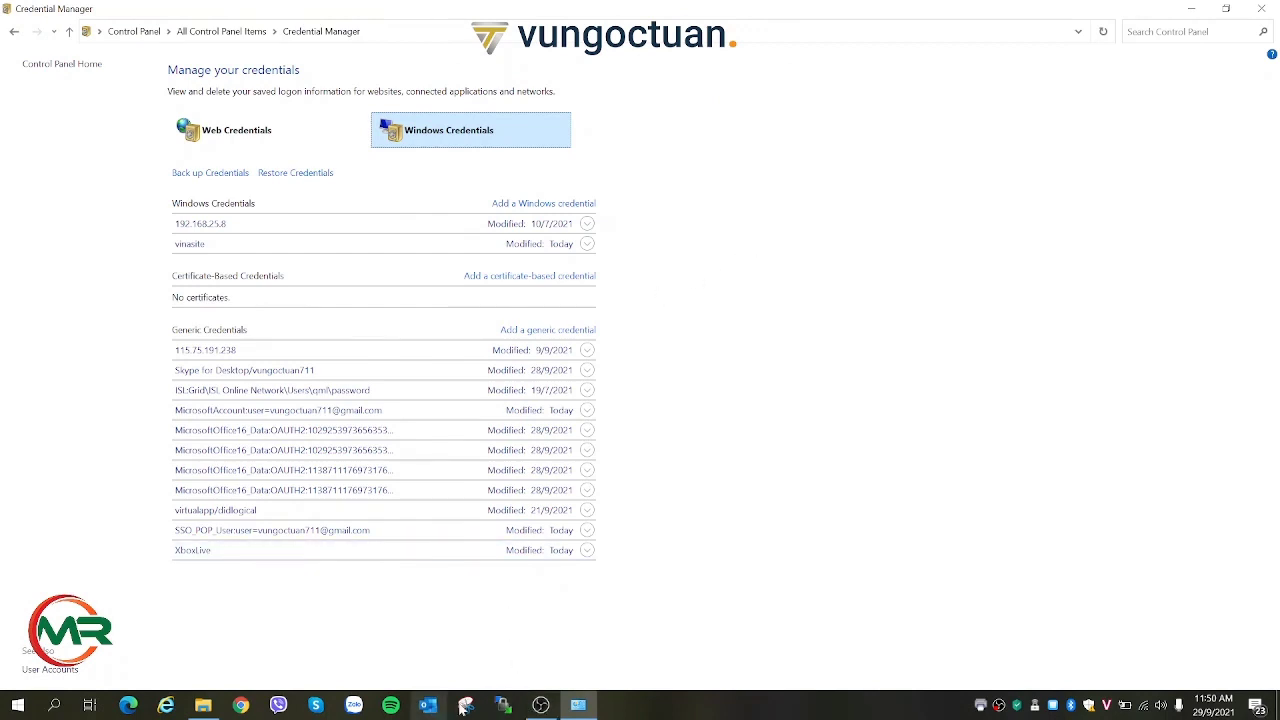
Reopen the network computer \\vinasite and connect to its shared HP LaserJet 400 M401n printer.
key("super+r")
type("\\\\vinasite")
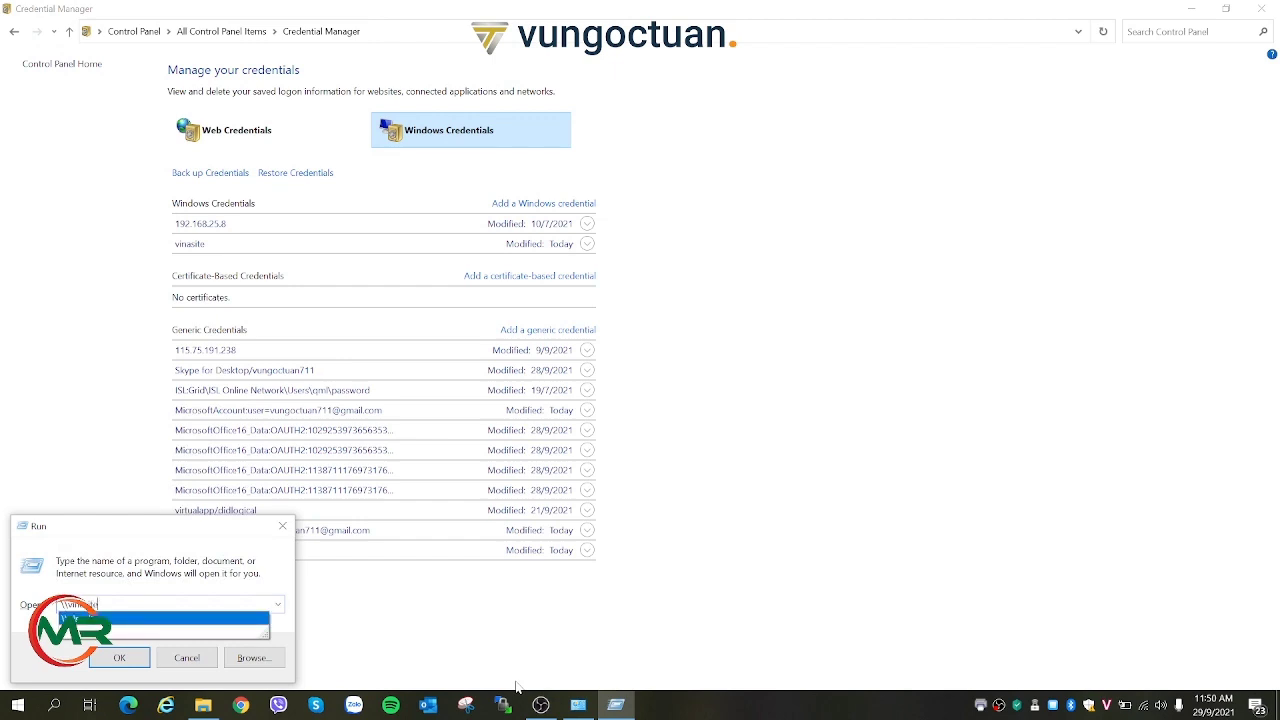
key("Return")
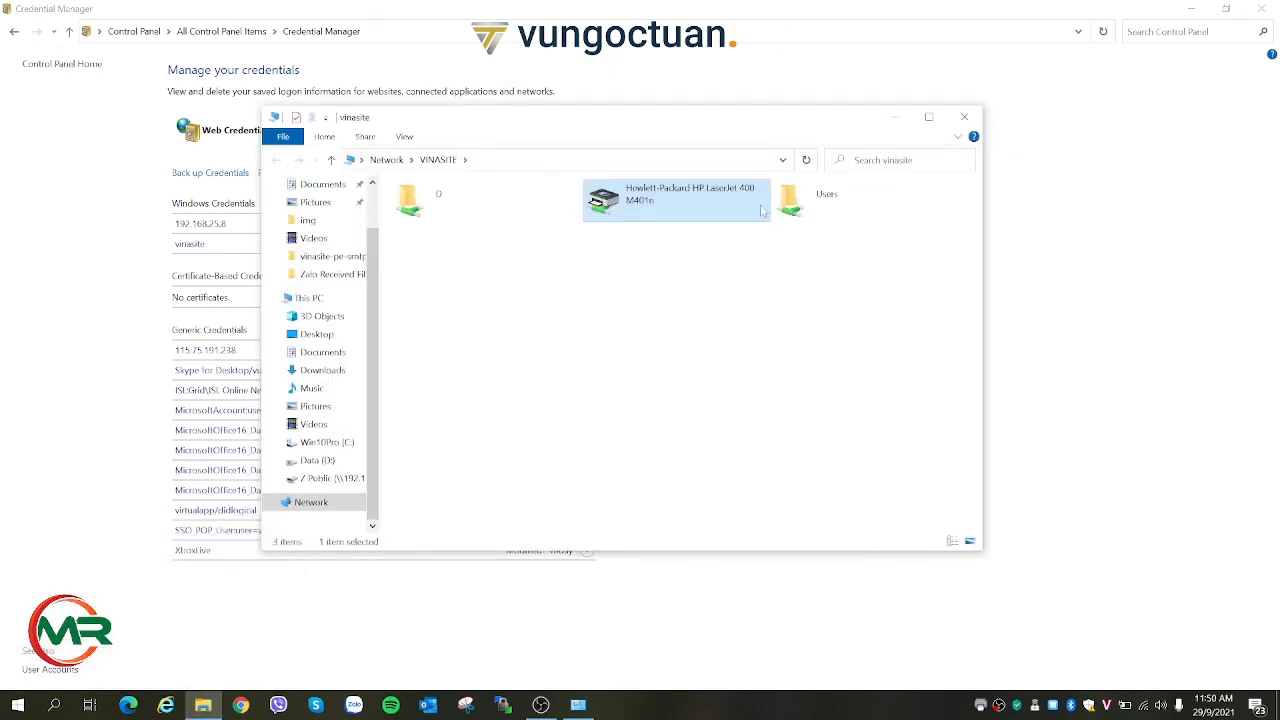
right_click(666, 208)
left_click(652, 233)
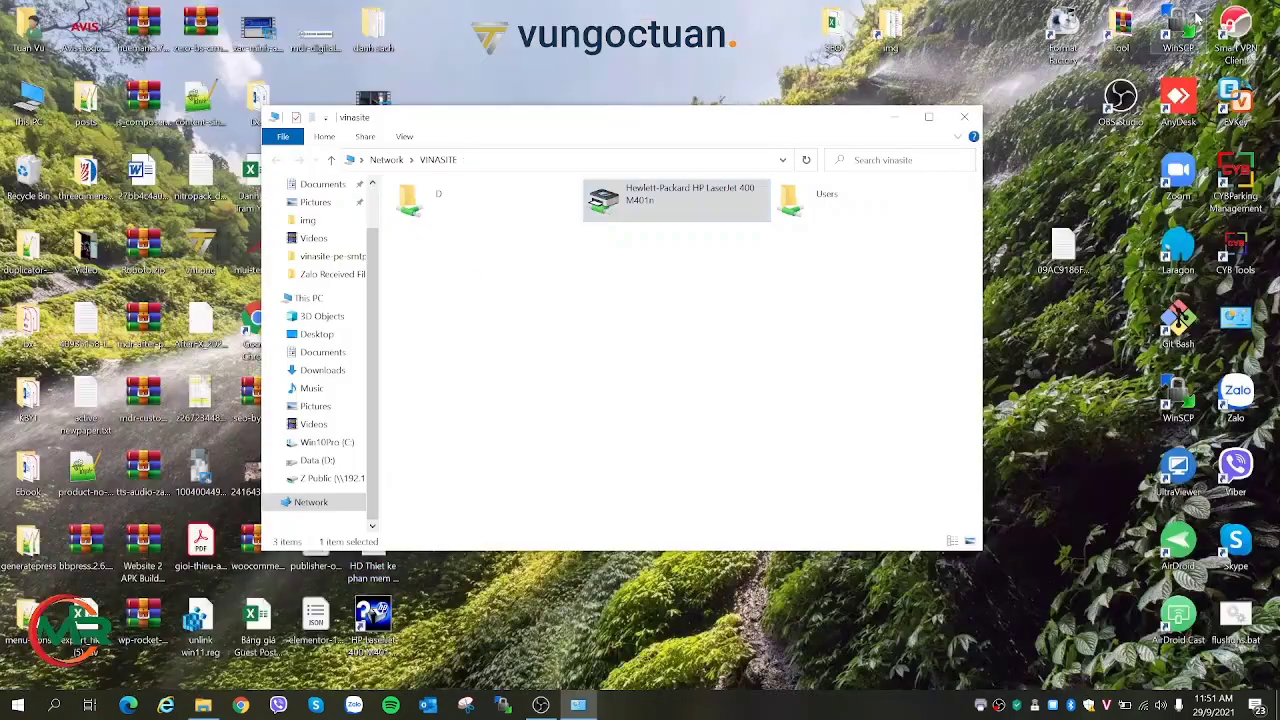
left_click(1191, 8)
left_click_drag(757, 112, 789, 182)
Return to the Control Panel and open Devices and Printers.
key("alt+Tab")
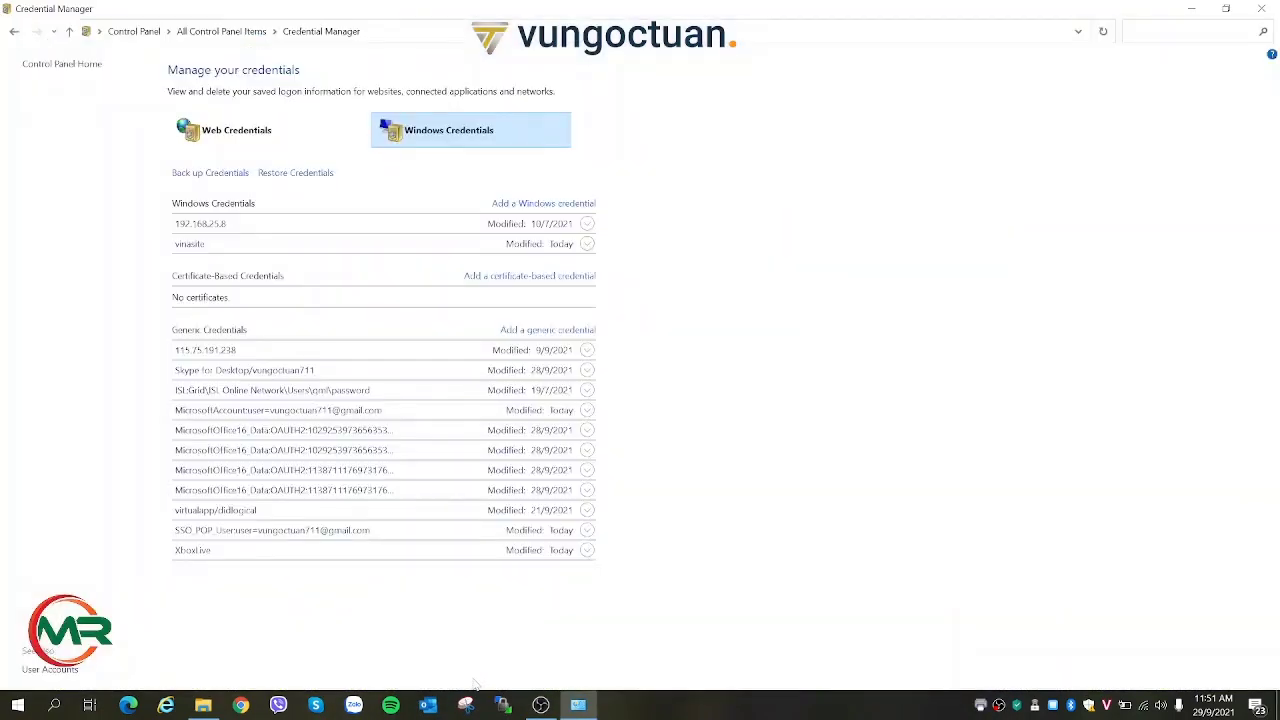
left_click(582, 706)
left_click(584, 708)
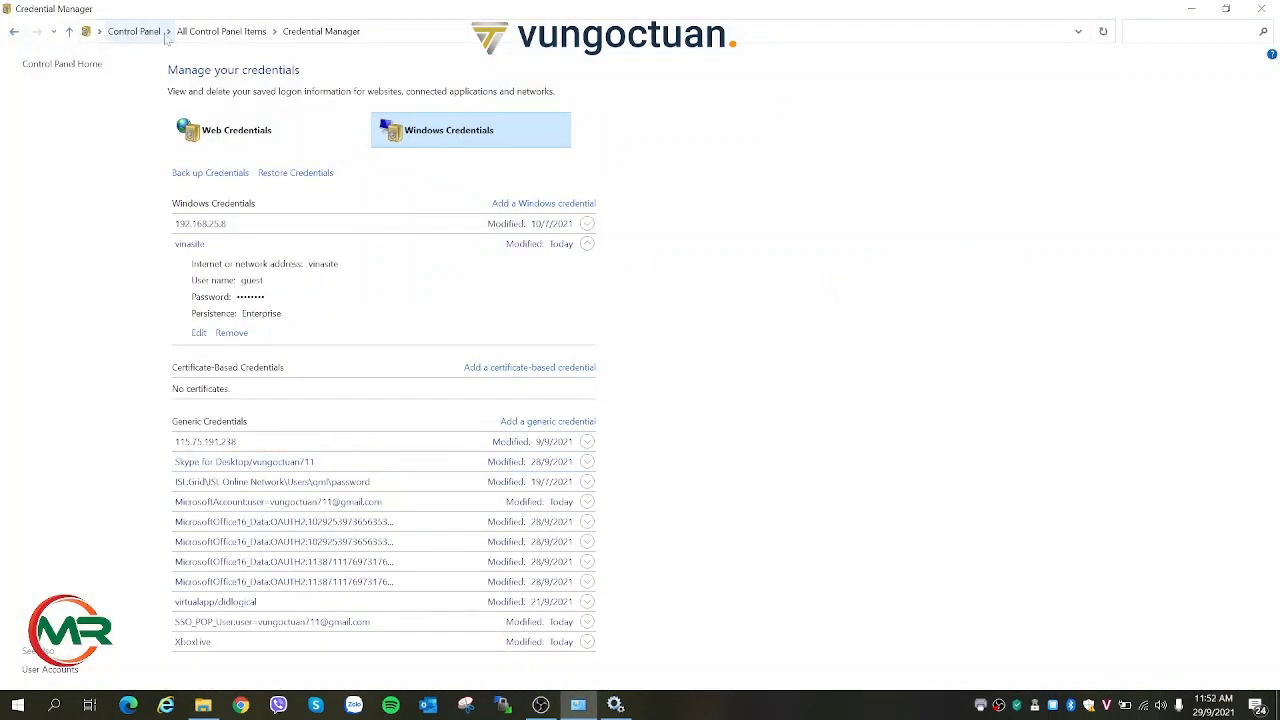
left_click(221, 31)
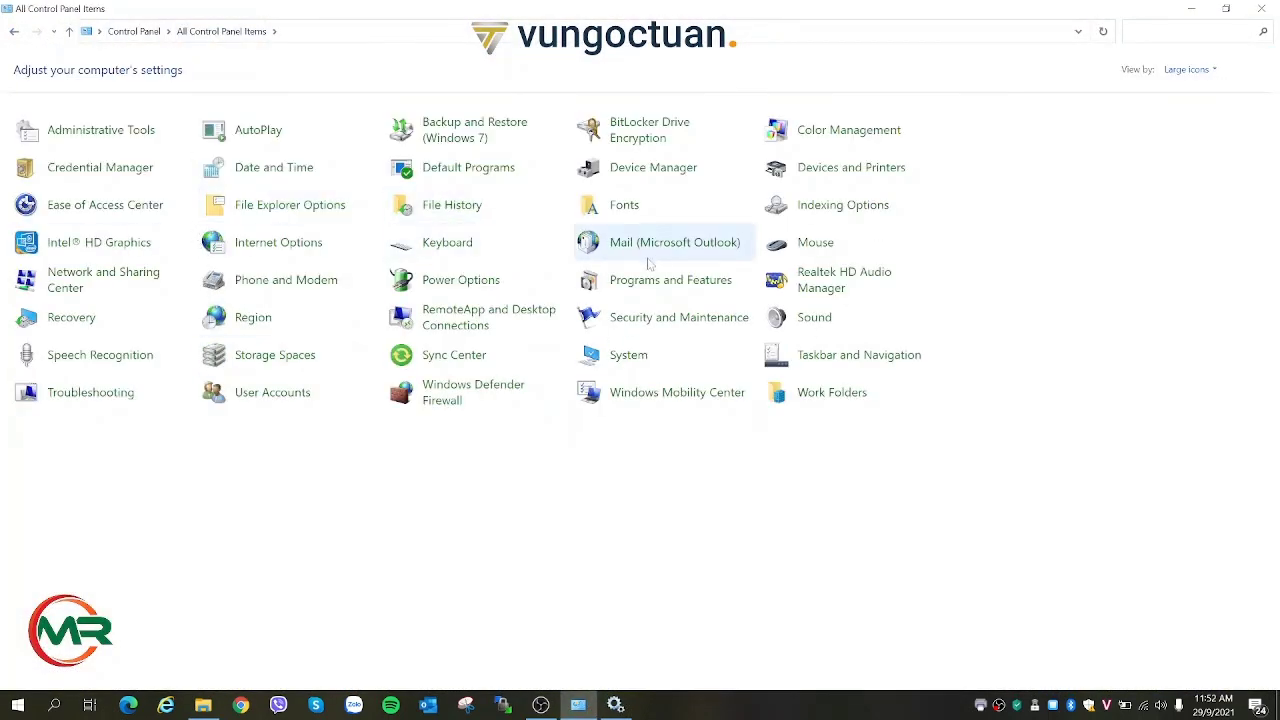
left_click(838, 167)
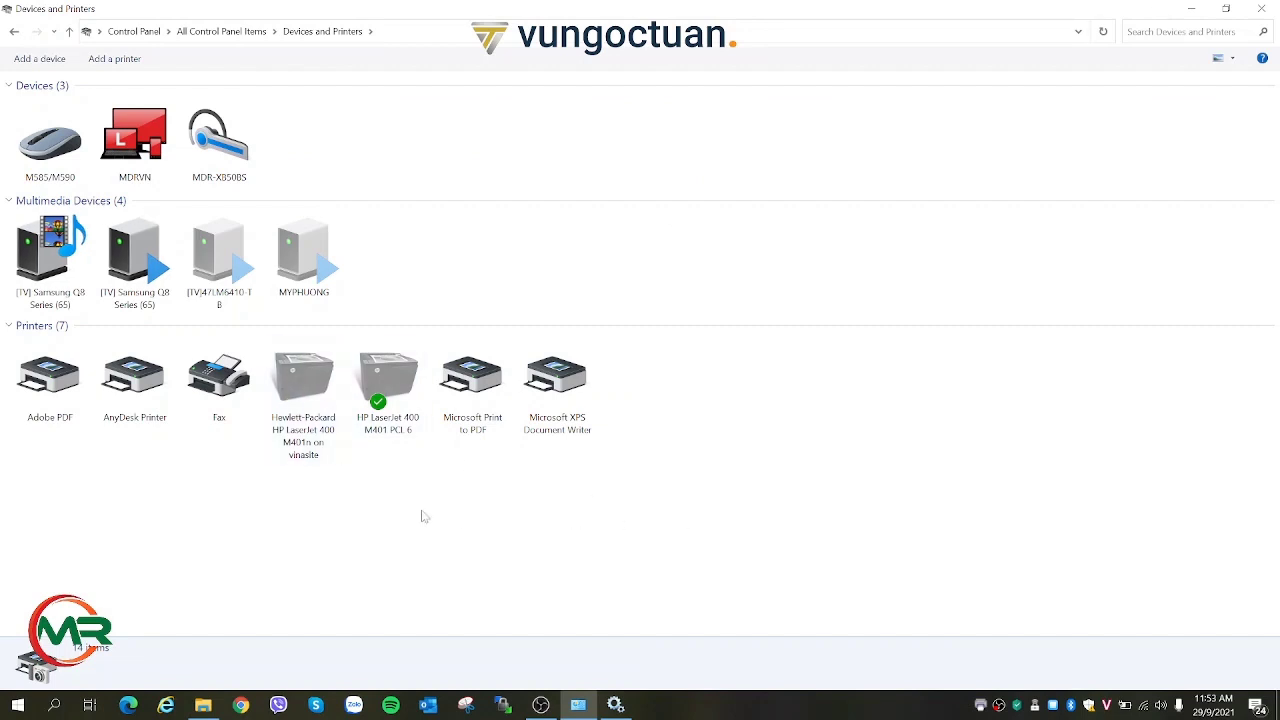
Set the Hewlett-Packard HP LaserJet 400 M401n on vinasite as the default printer.
right_click(493, 589)
left_click(418, 492)
left_click(306, 418)
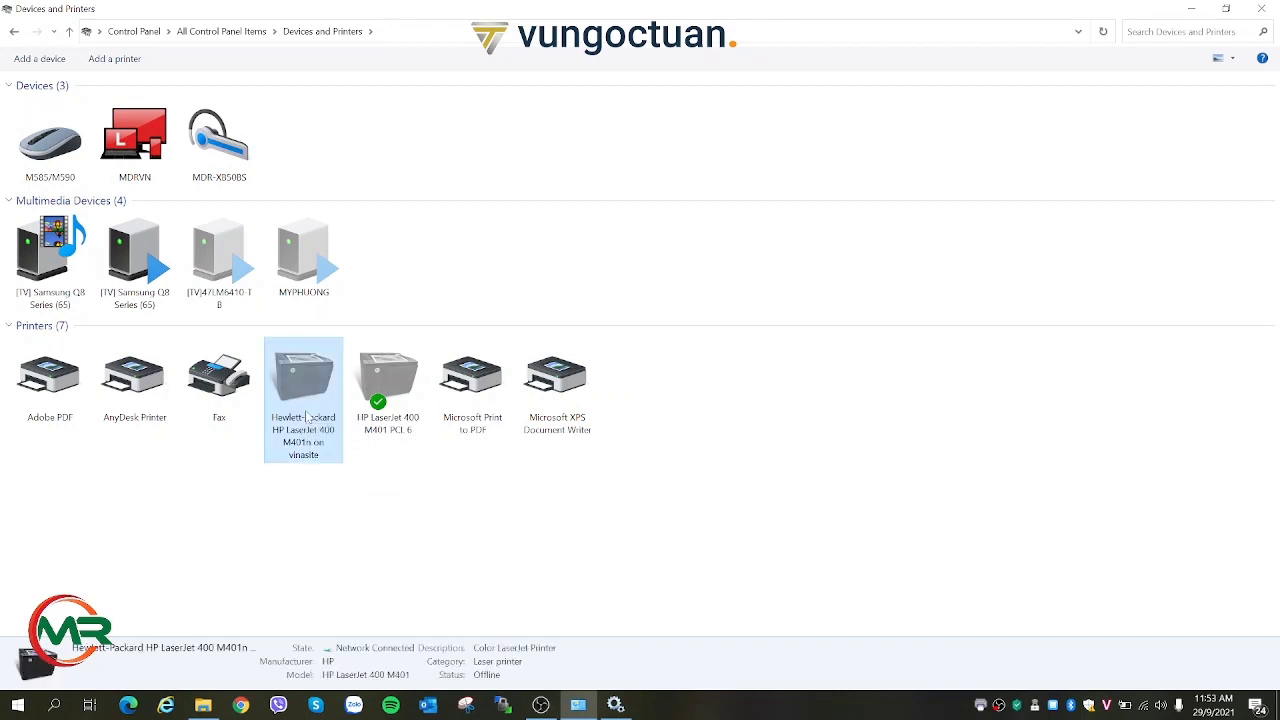
right_click(306, 414)
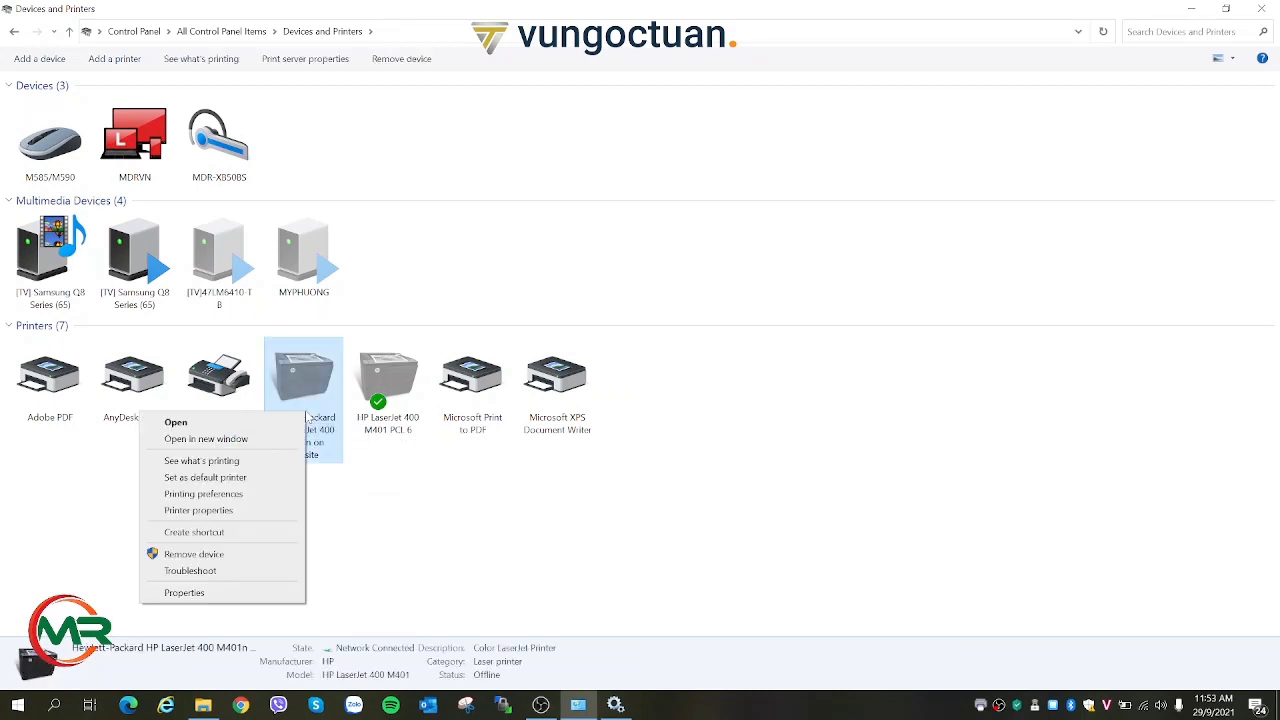
left_click(248, 478)
left_click(606, 508)
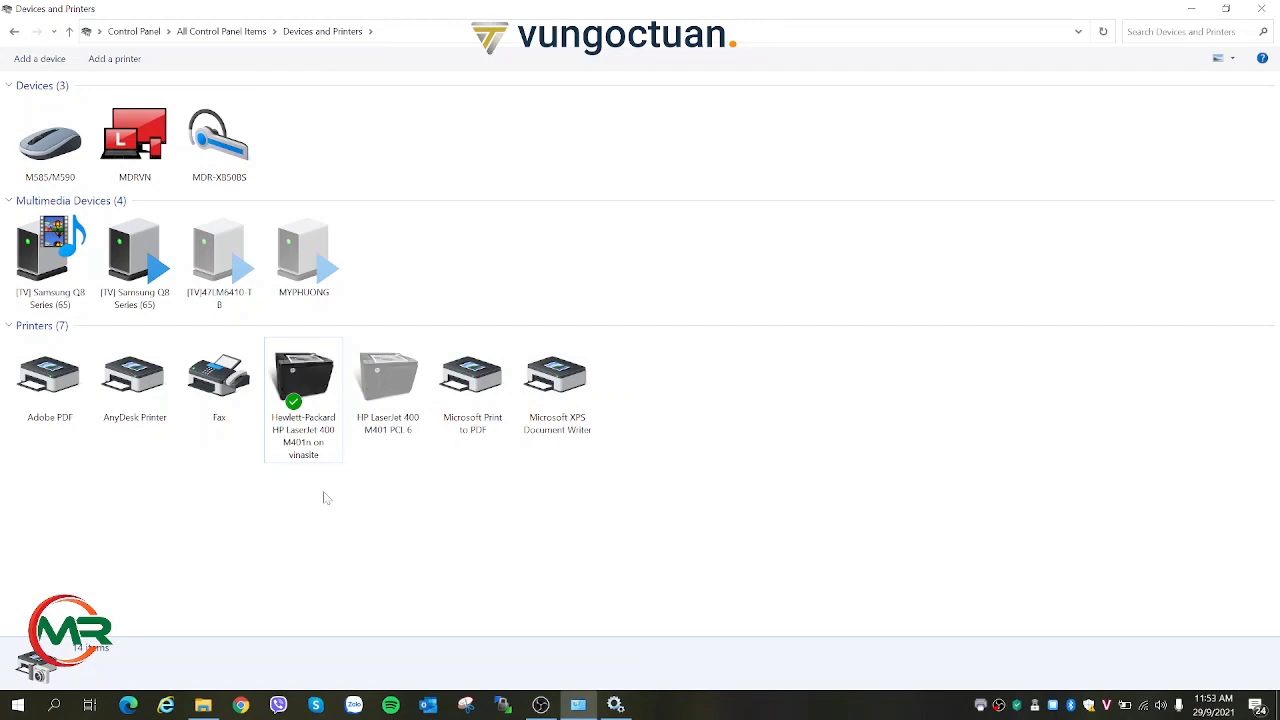
right_click(310, 405)
left_click(583, 657)
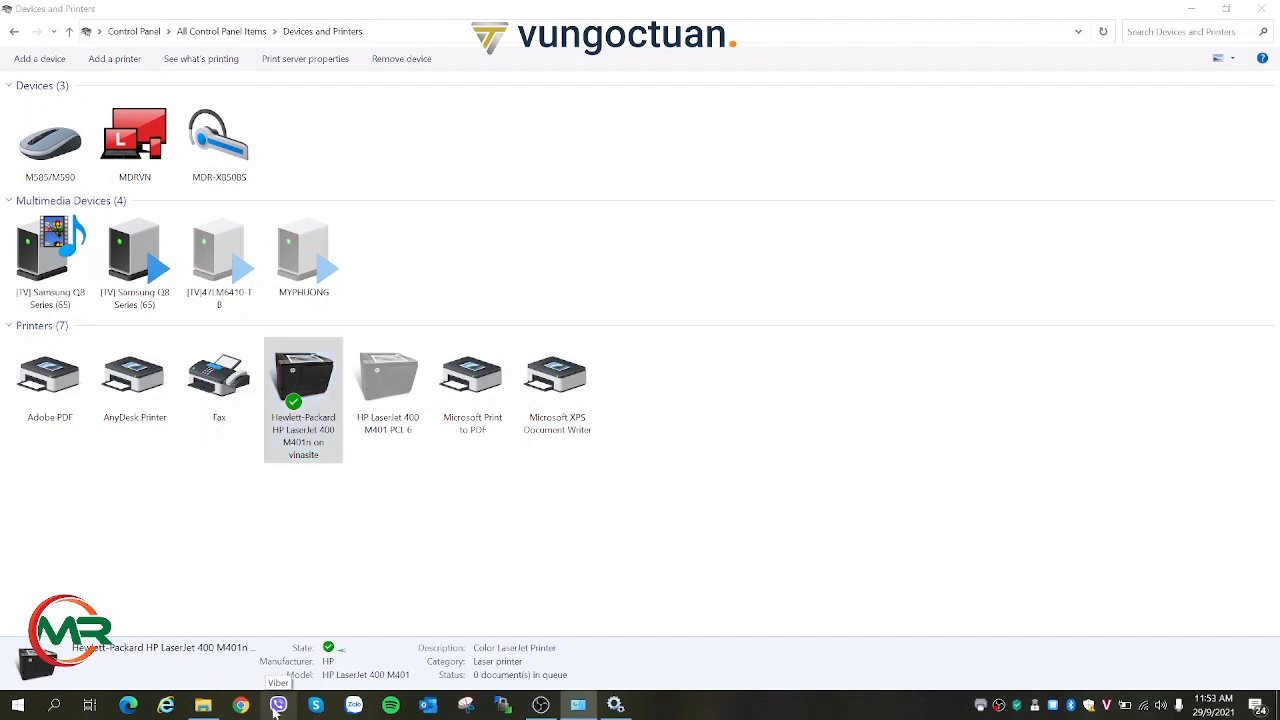
key("super")
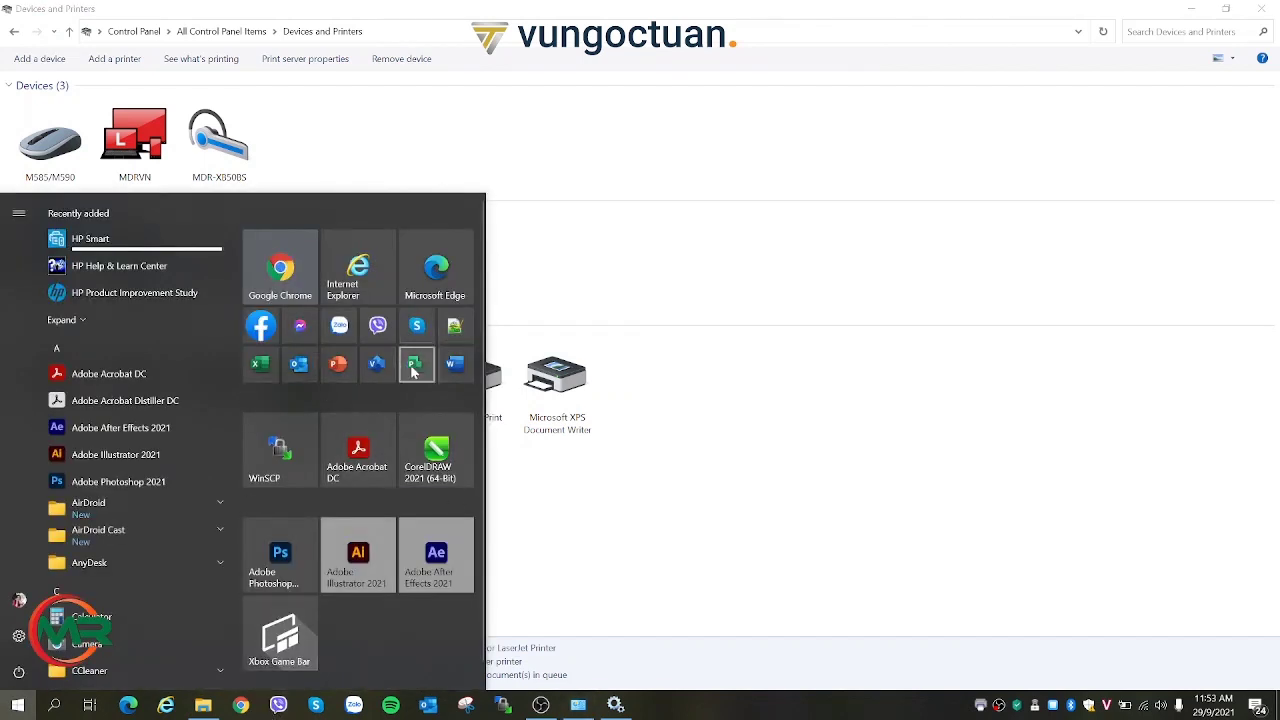
right_click(450, 370)
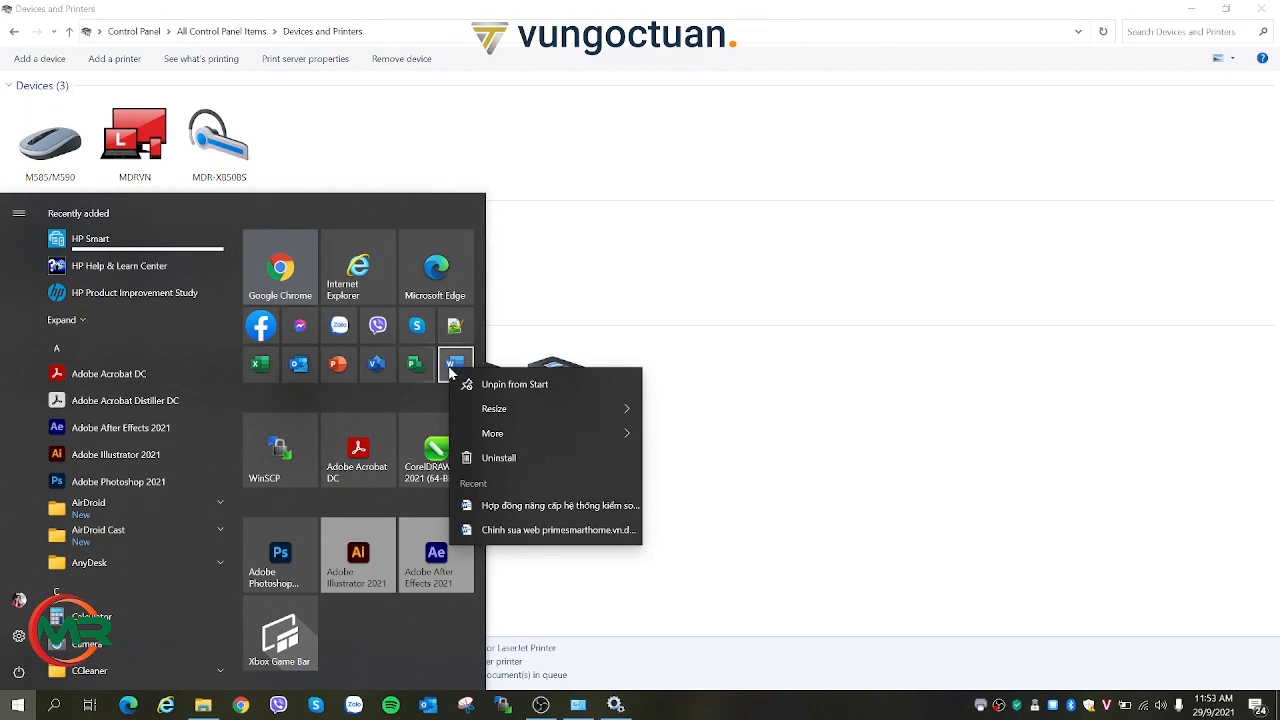
key("Escape")
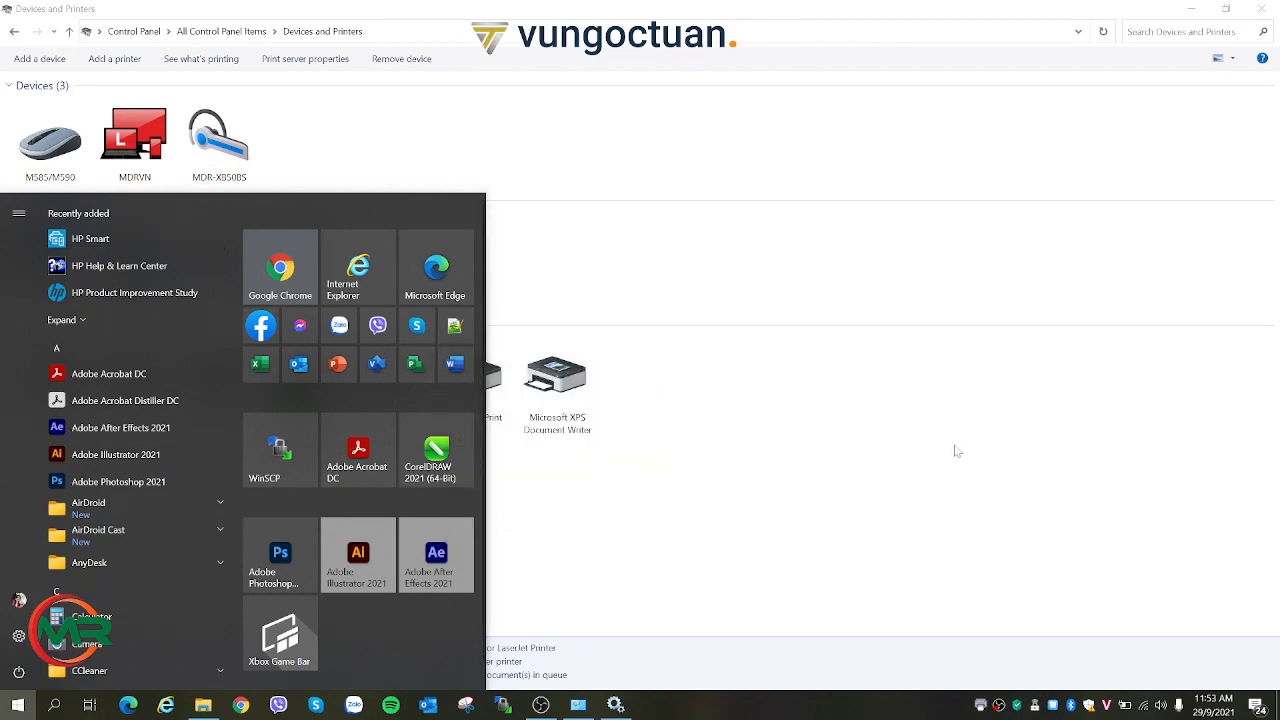
key("Escape")
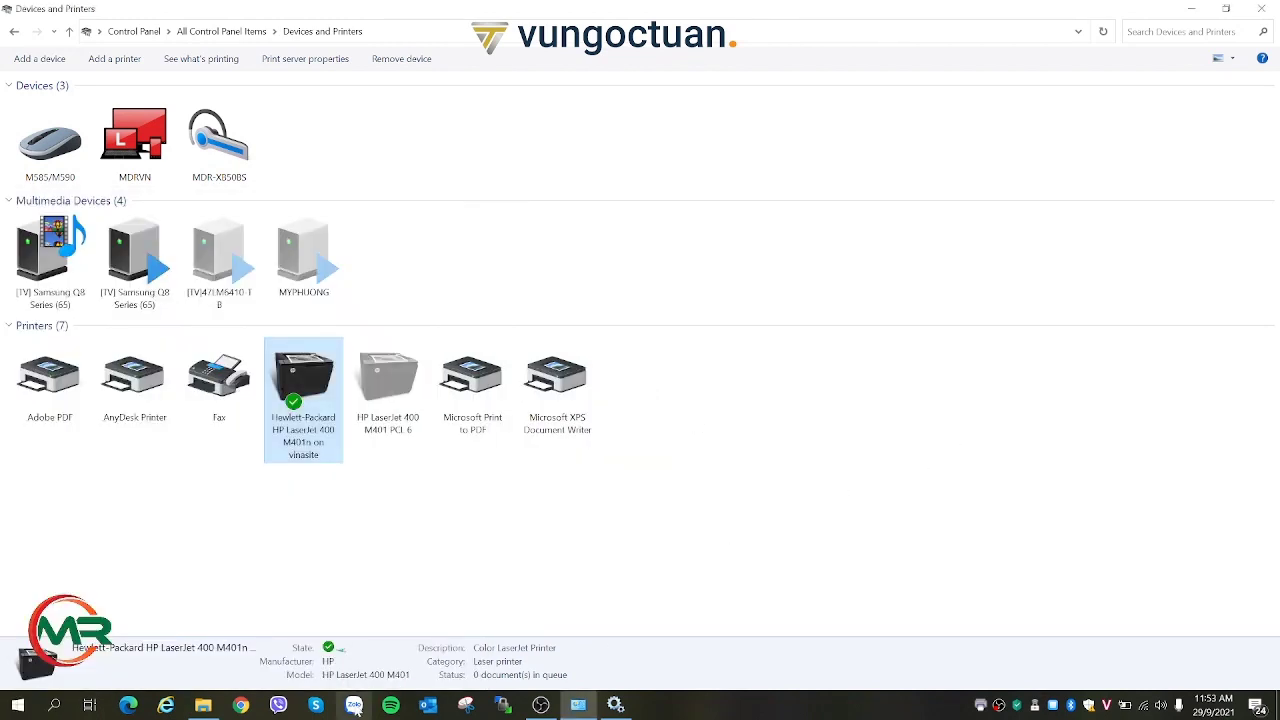
Switch to Zalo and restore its window to a smaller size over Devices and Printers.
left_click(355, 706)
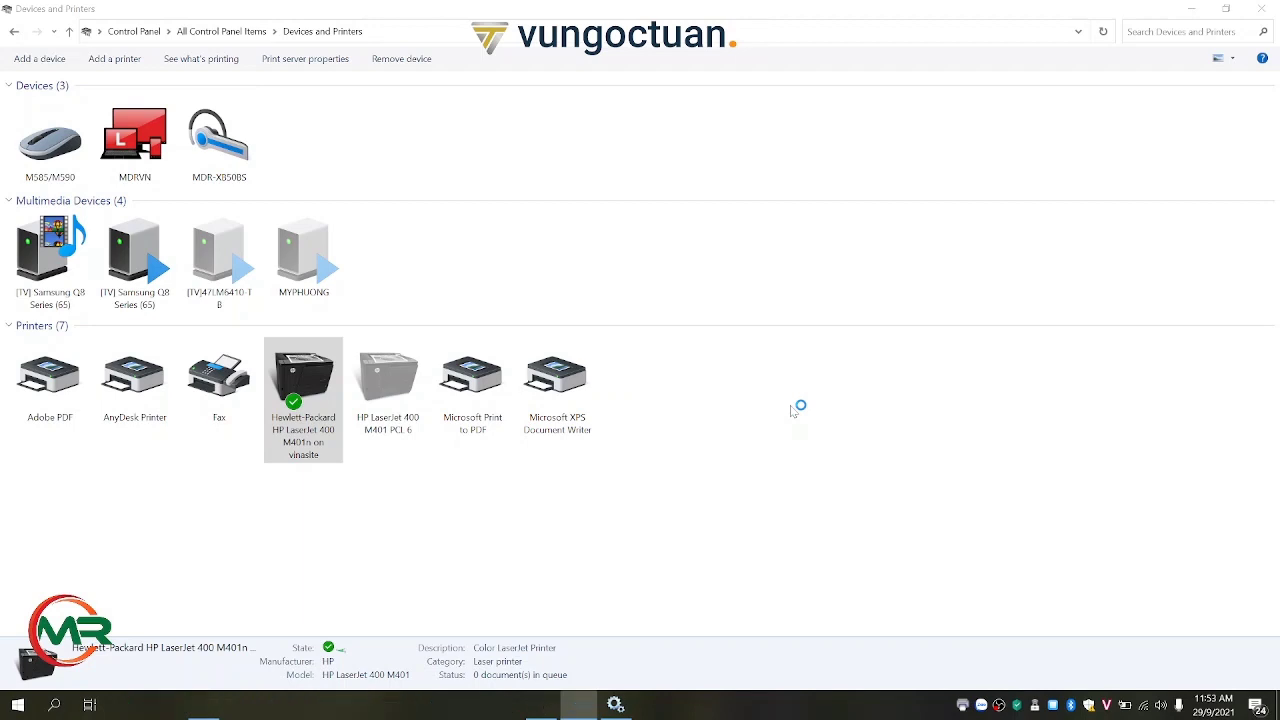
left_click(614, 706)
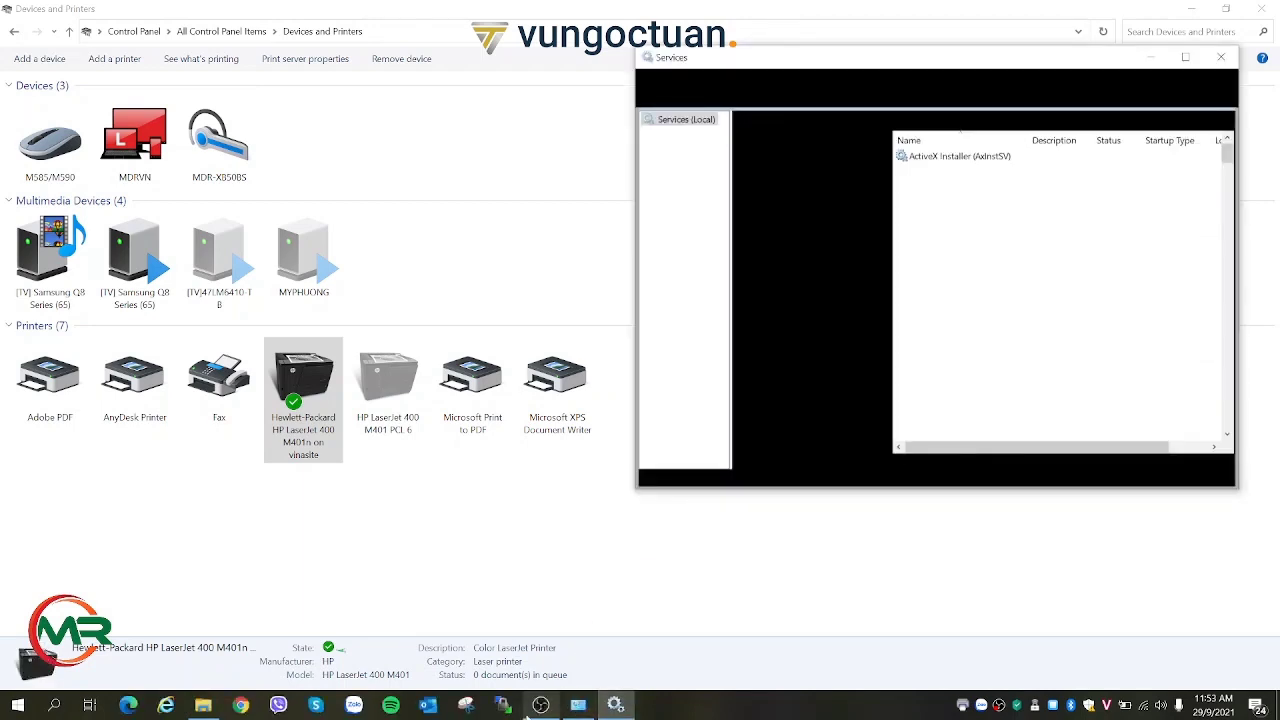
left_click(579, 706)
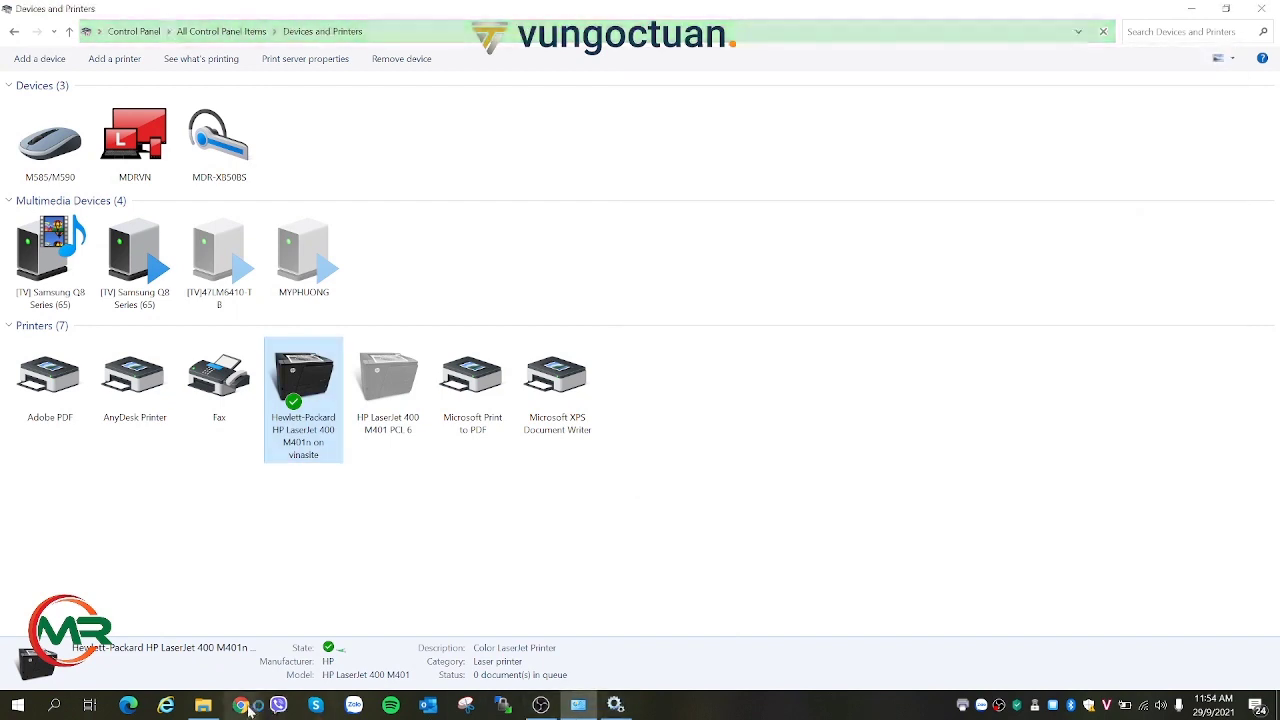
left_click(354, 706)
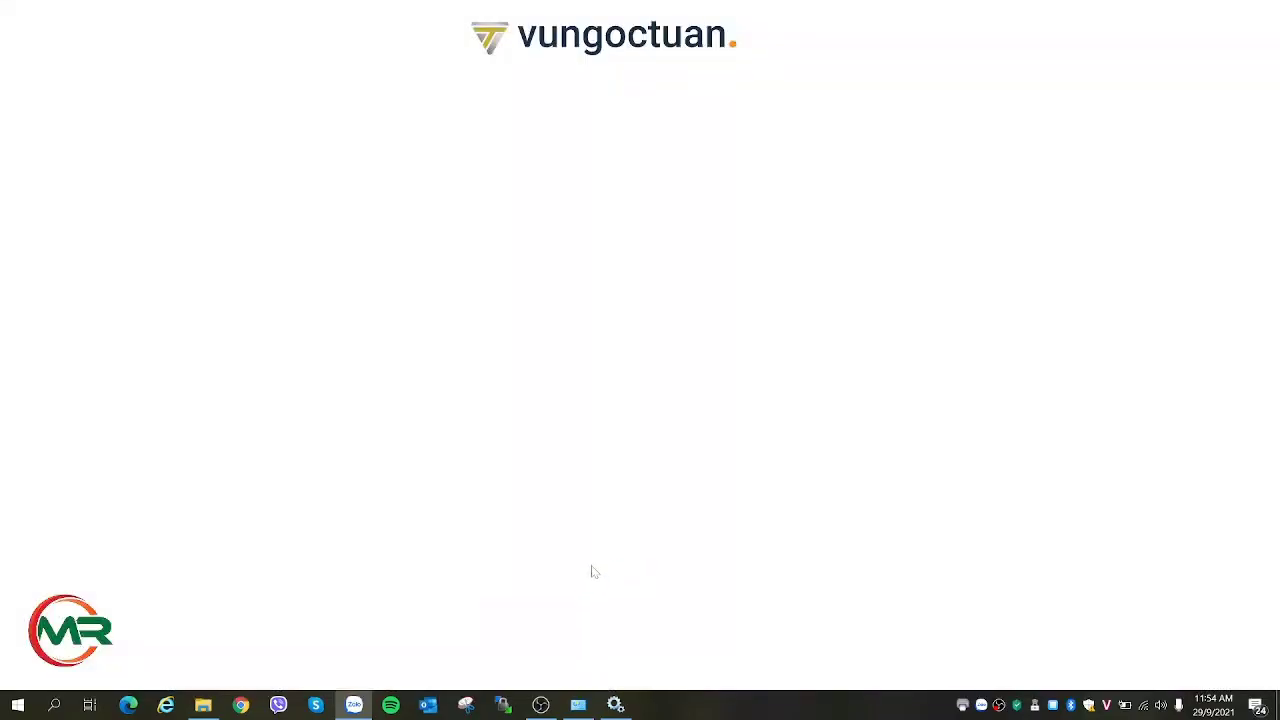
left_click(354, 706)
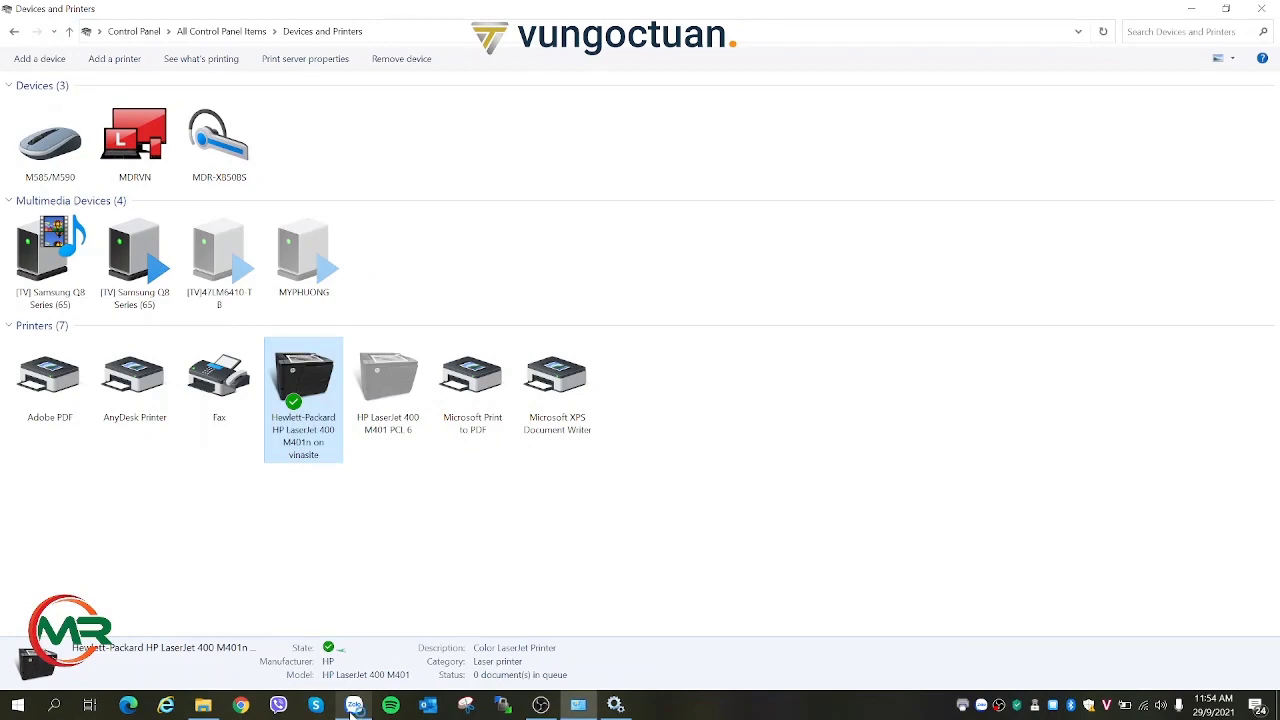
left_click(354, 706)
left_click(663, 580)
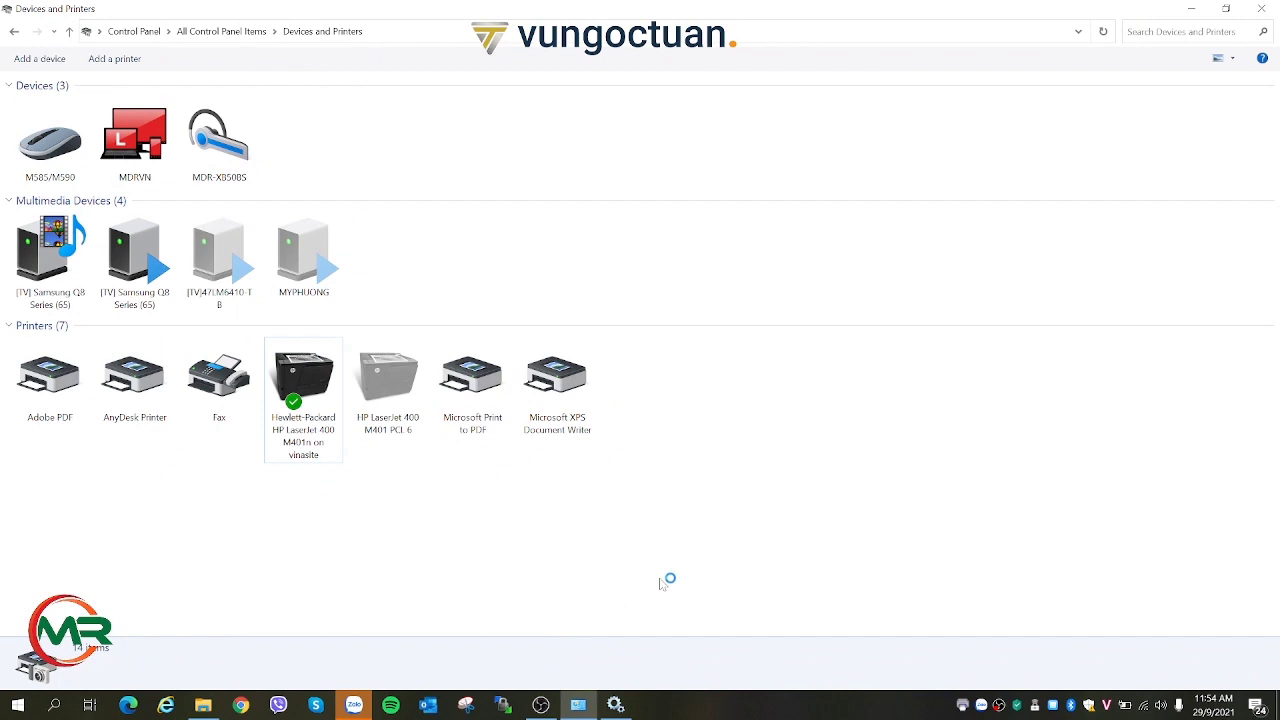
left_click(350, 708)
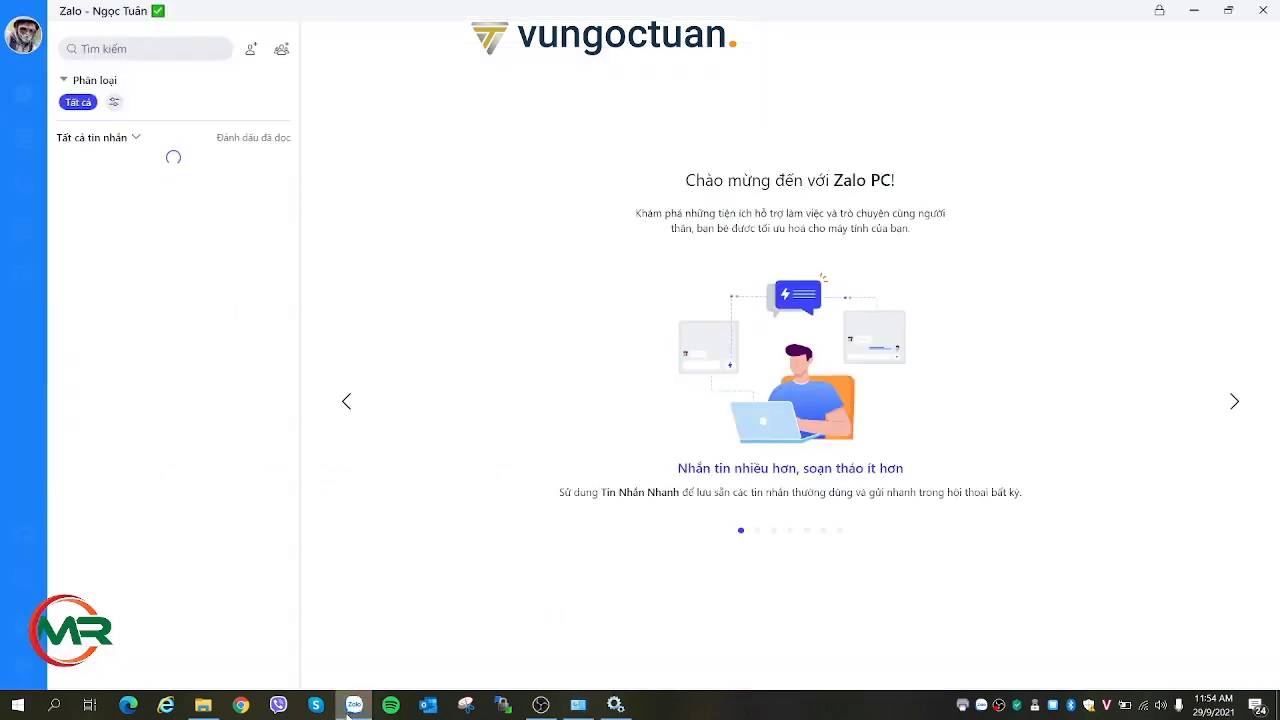
left_click_drag(400, 12, 820, 143)
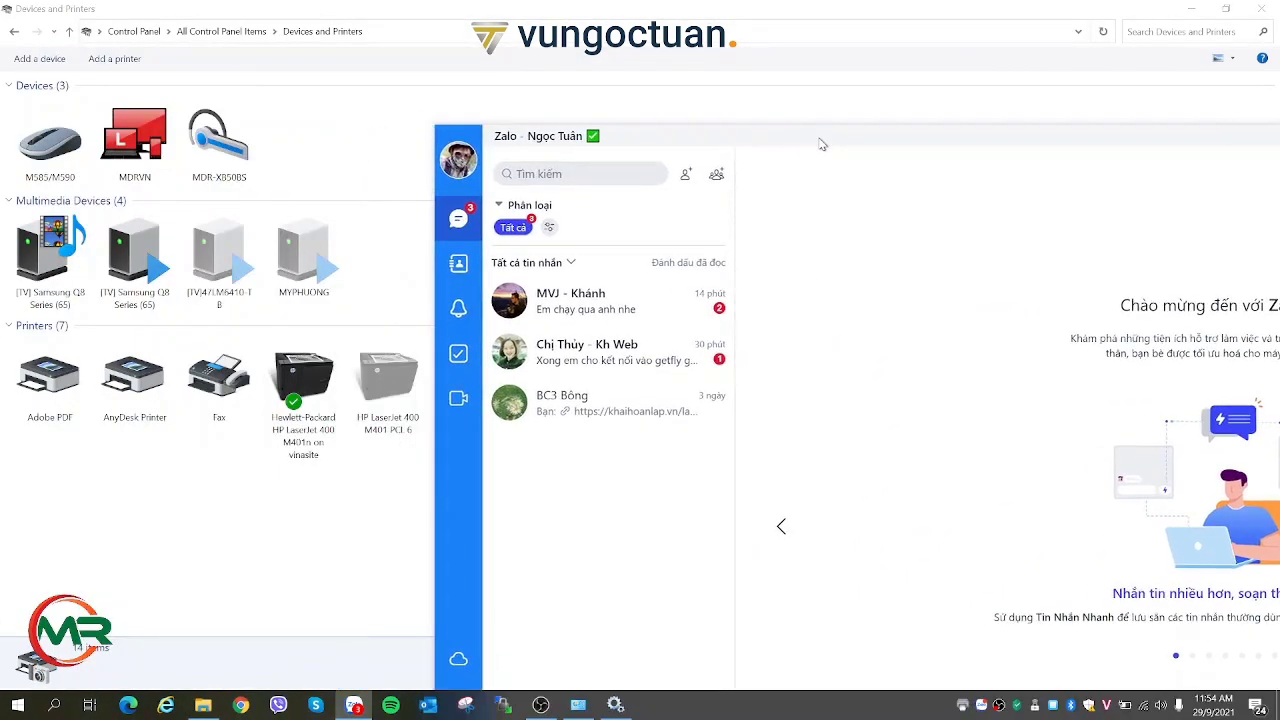
Open the received file 36.MẪU 14-HSB - mới nhất.docx in Word from the colleague's Zalo conversation and minimize Zalo.
left_click(651, 309)
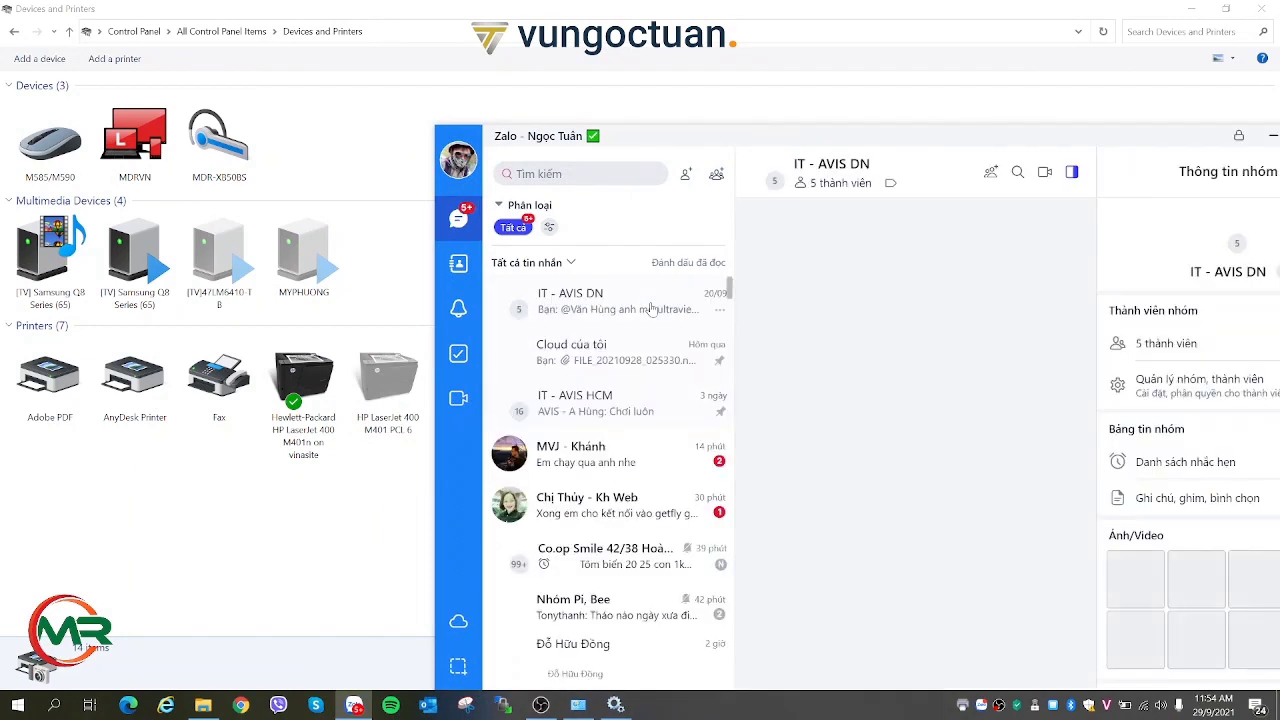
left_click(590, 470)
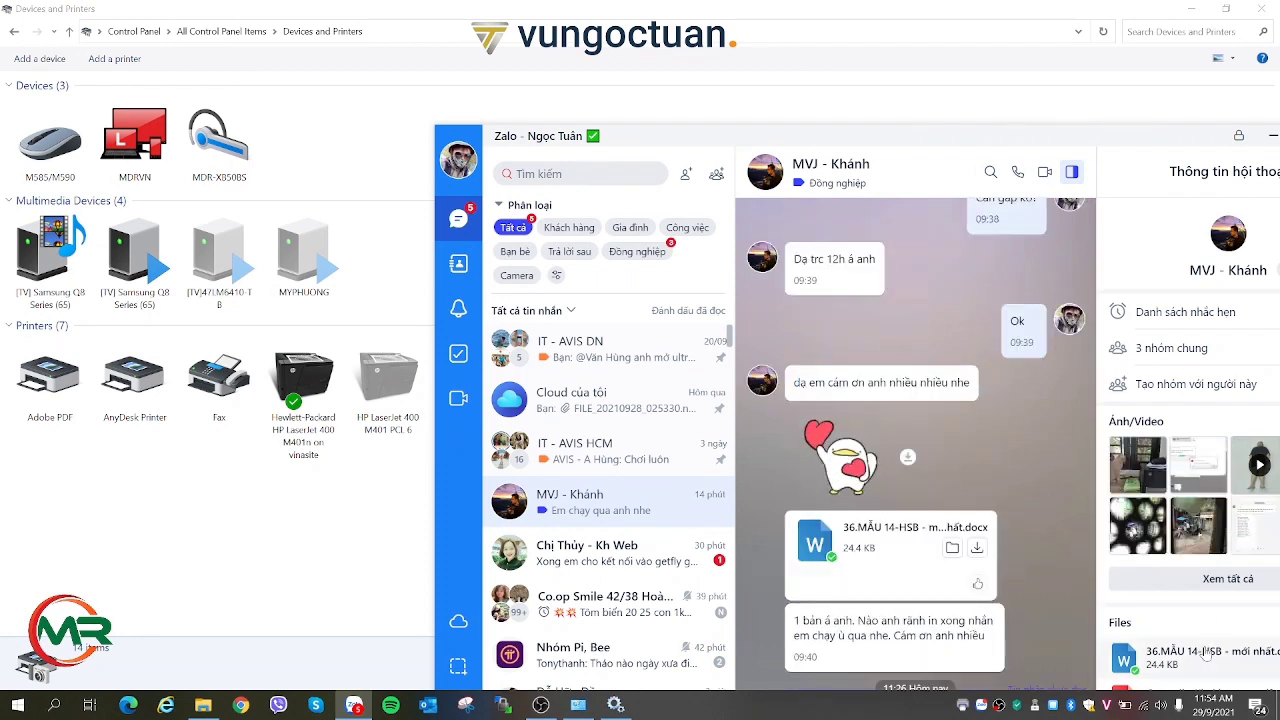
double_click(1205, 652)
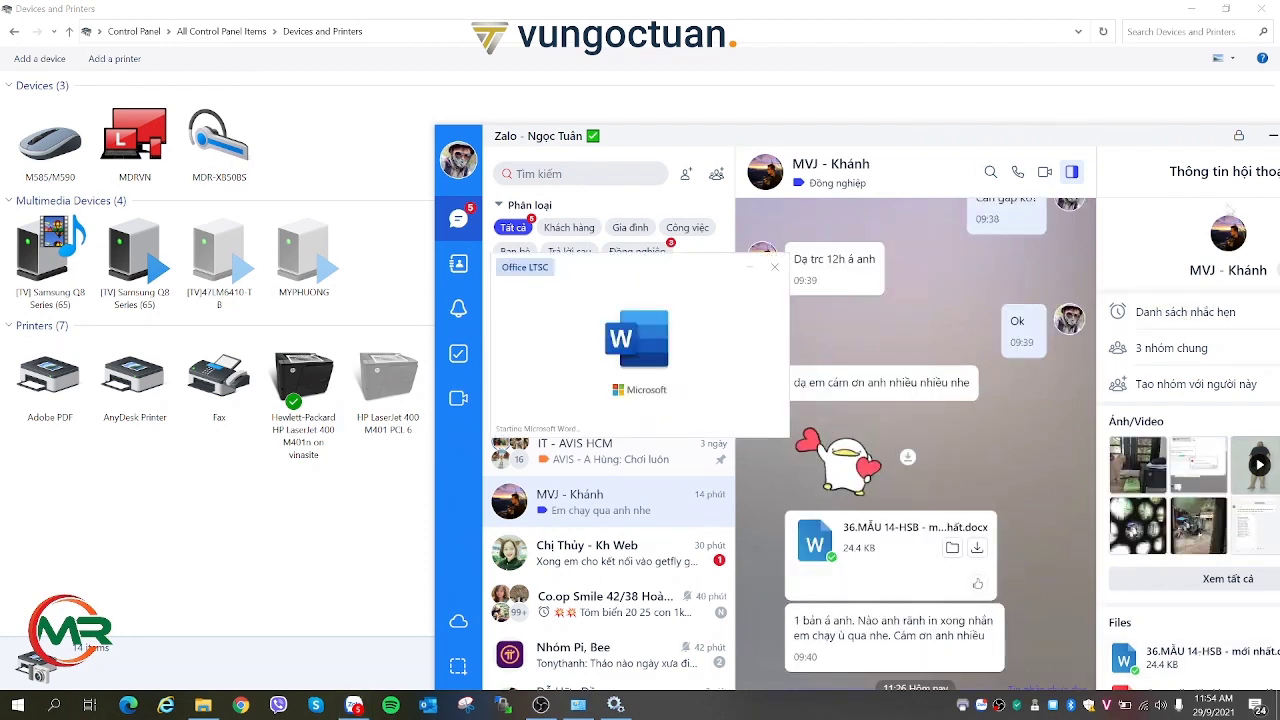
left_click(1273, 135)
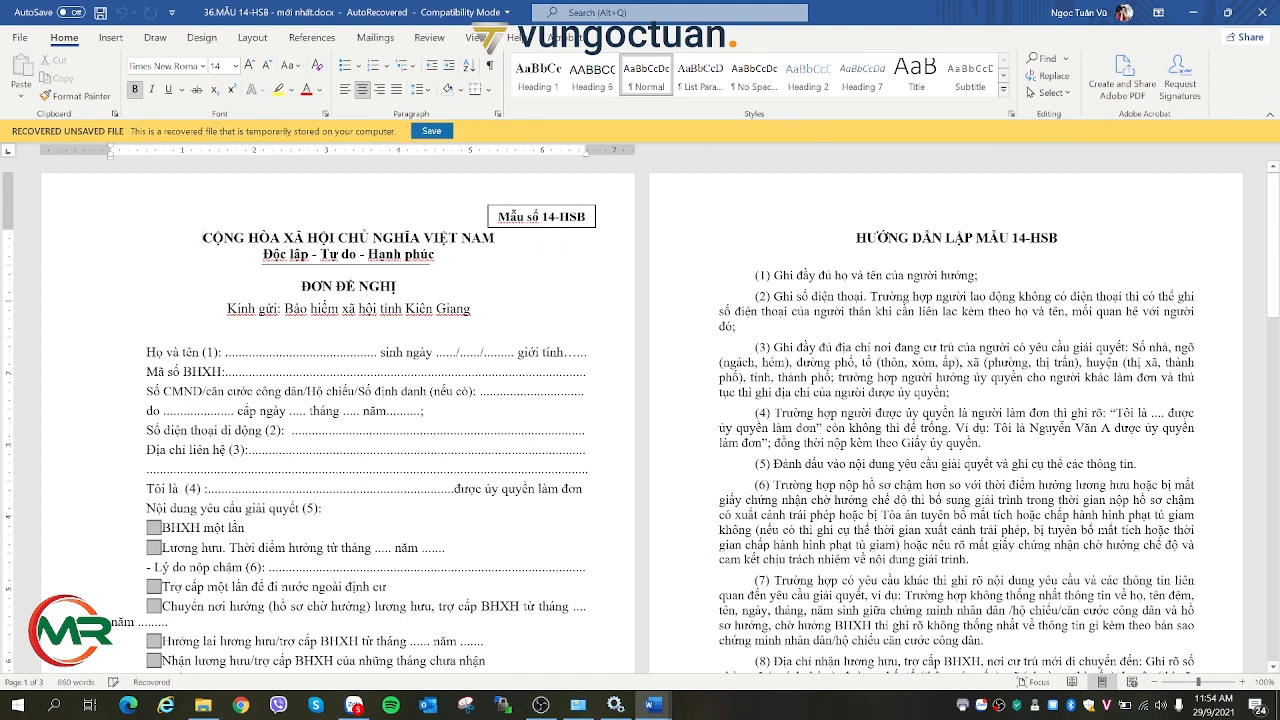
Print all pages of the open 14-HSB form, one copy, one-sided on A4, on the shared Hewlett-Packard HP LaserJet.
key("ctrl+p")
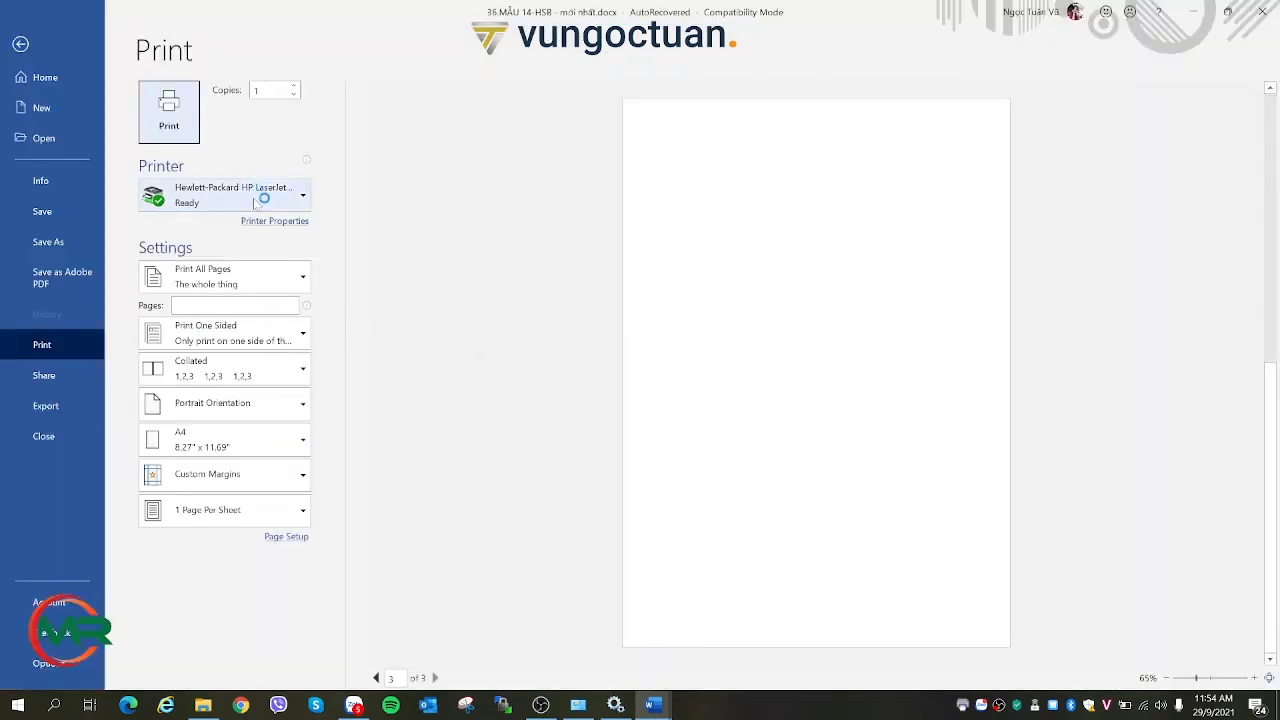
left_click(253, 197)
left_click(283, 231)
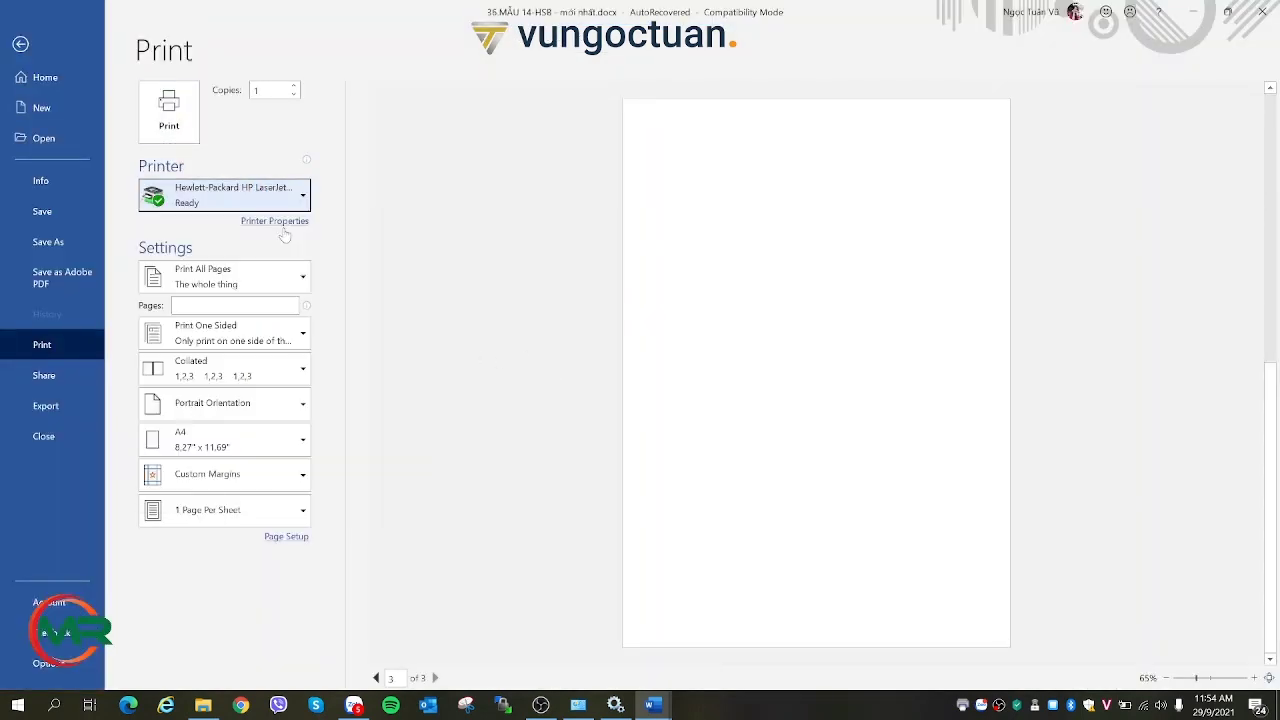
left_click(189, 122)
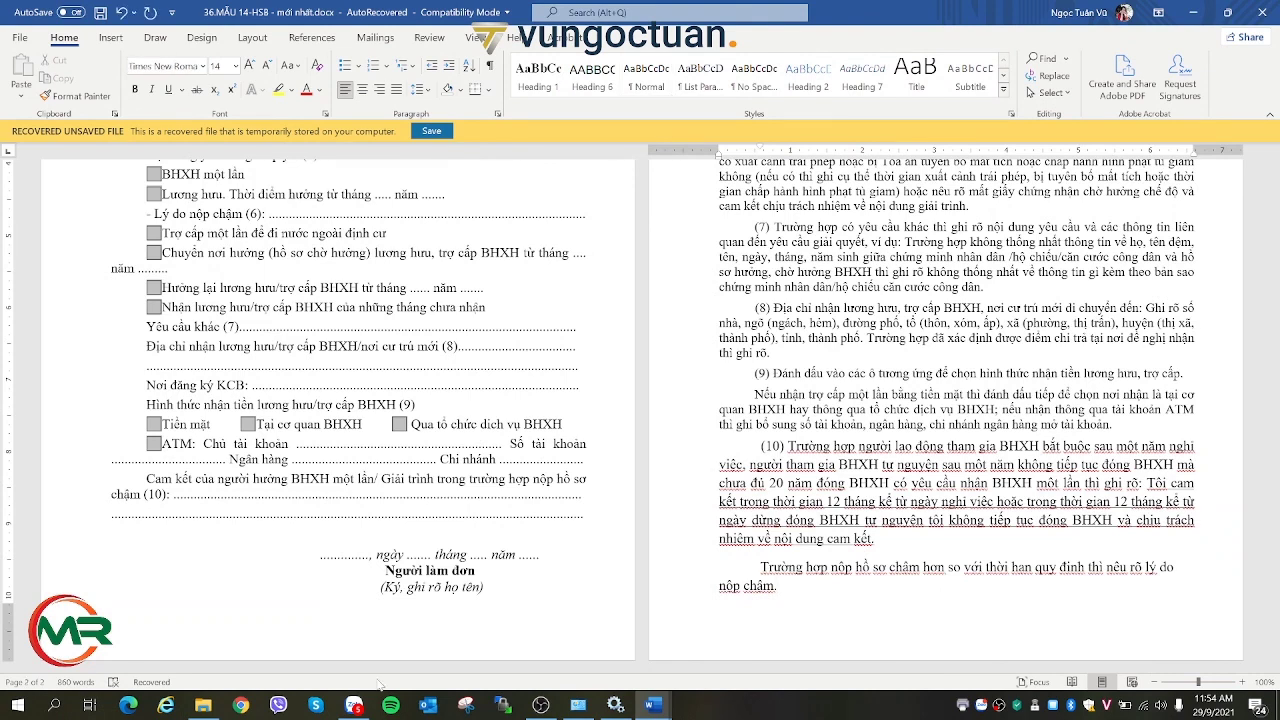
key("ctrl+p")
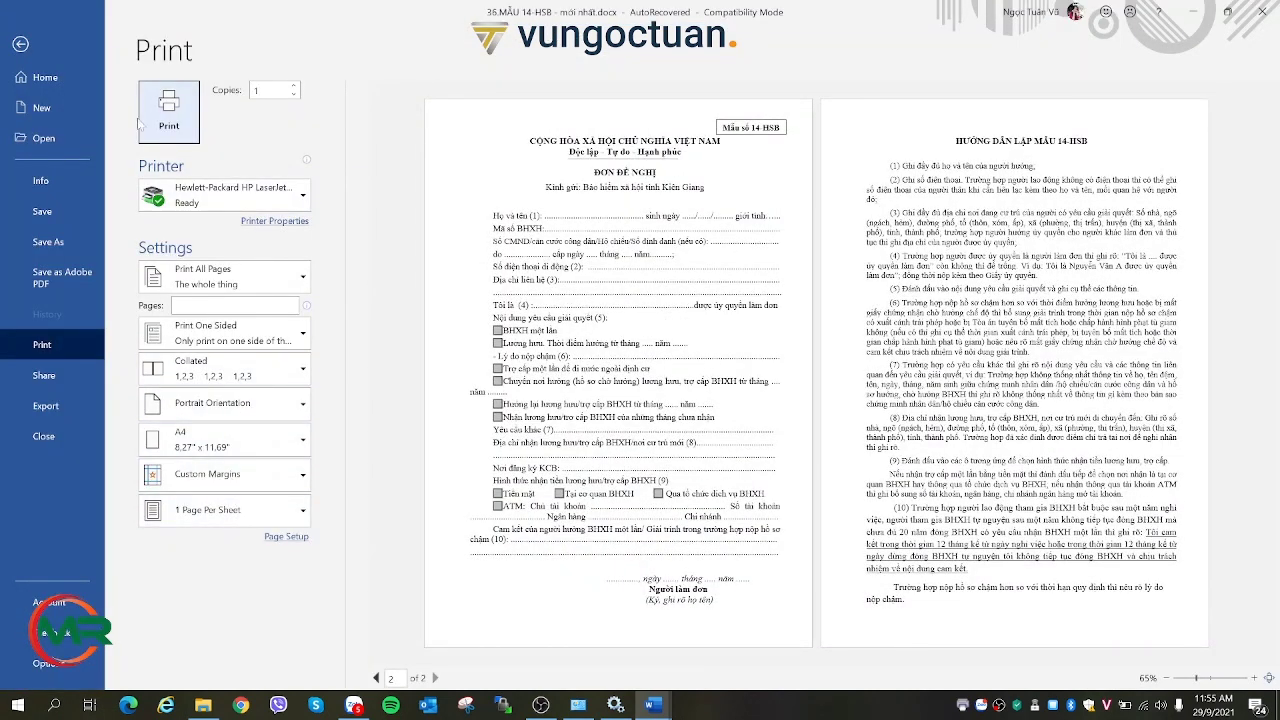
left_click(179, 126)
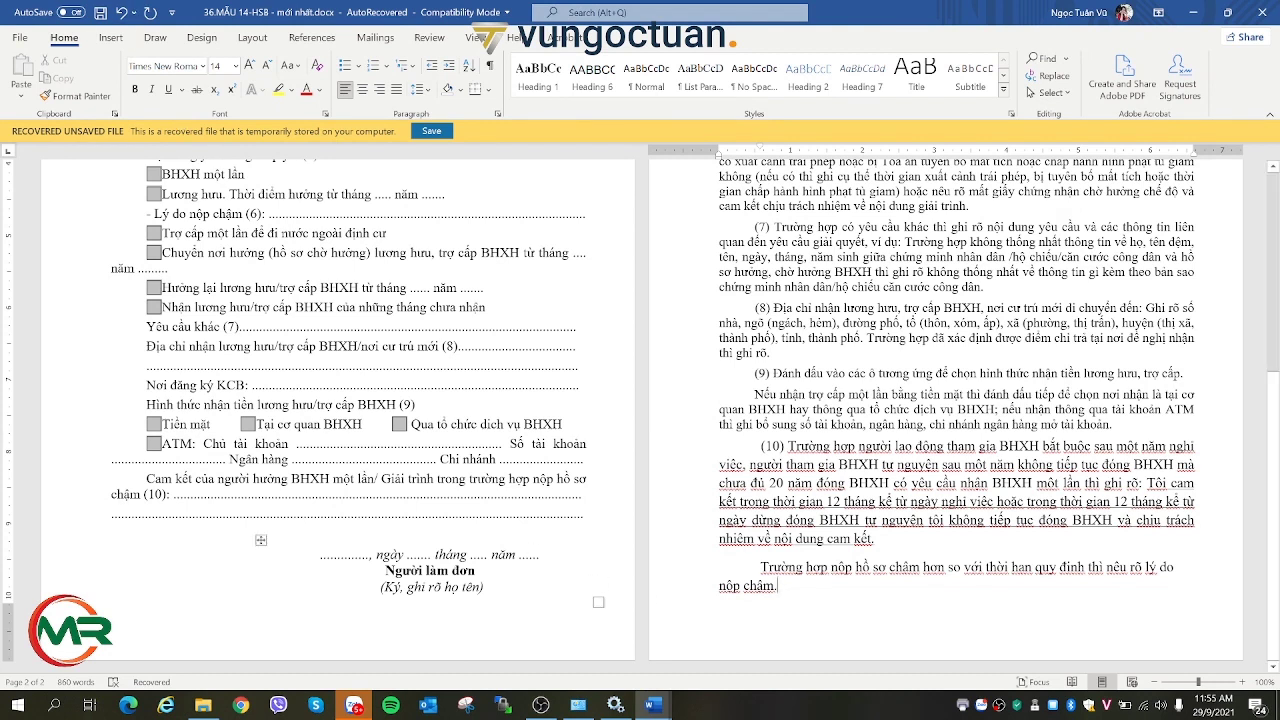
Minimize the Word windows and the VINASITE network folder, and refresh the desktop.
mouse_move(552, 712)
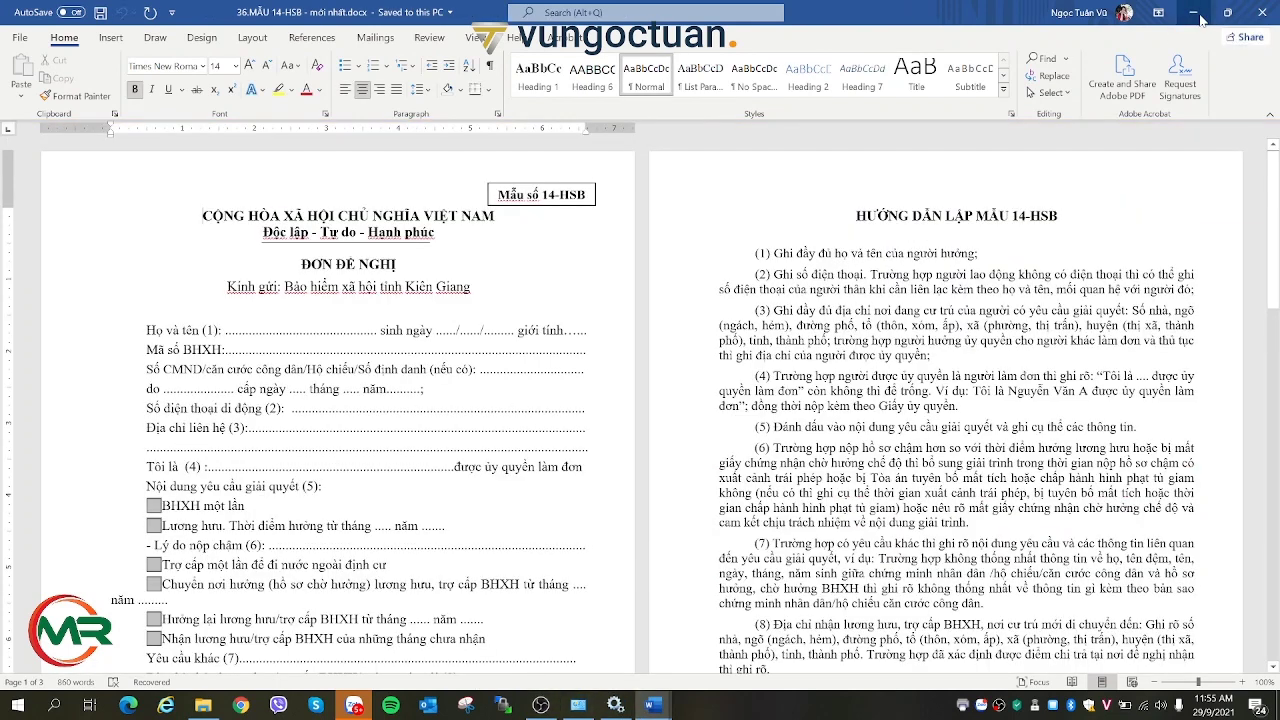
left_click(1196, 15)
left_click(1196, 12)
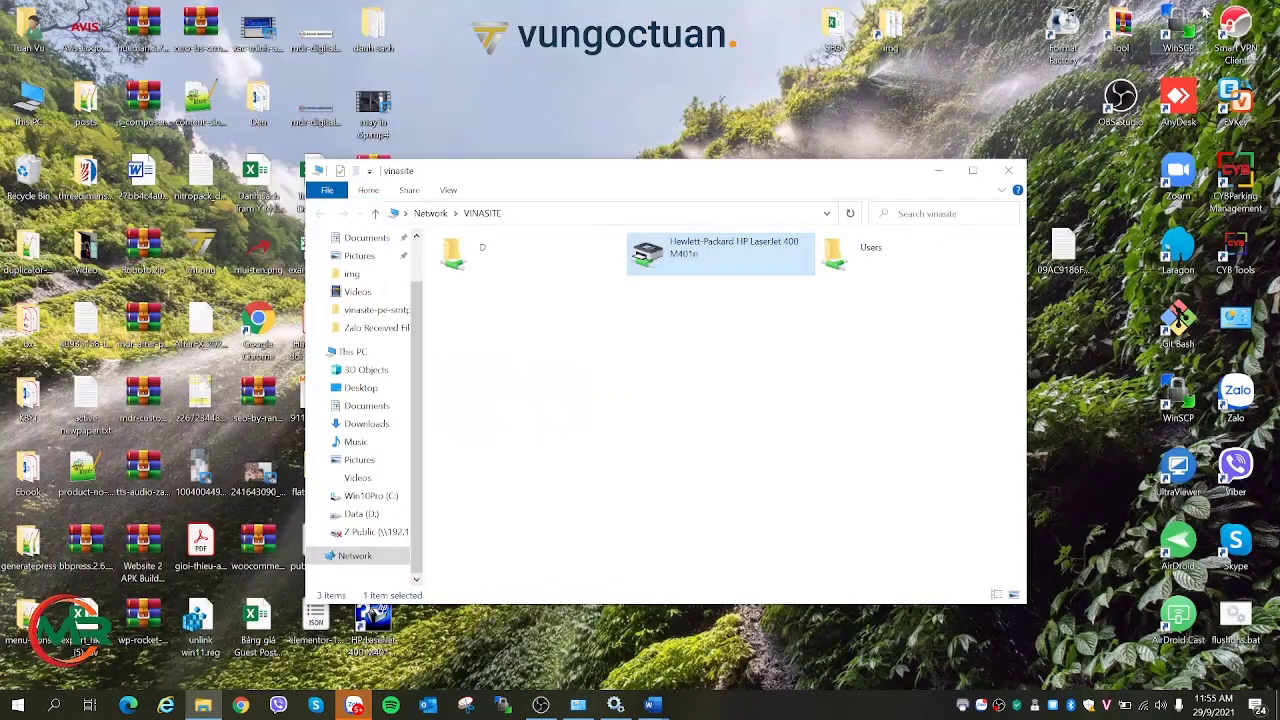
left_click(939, 171)
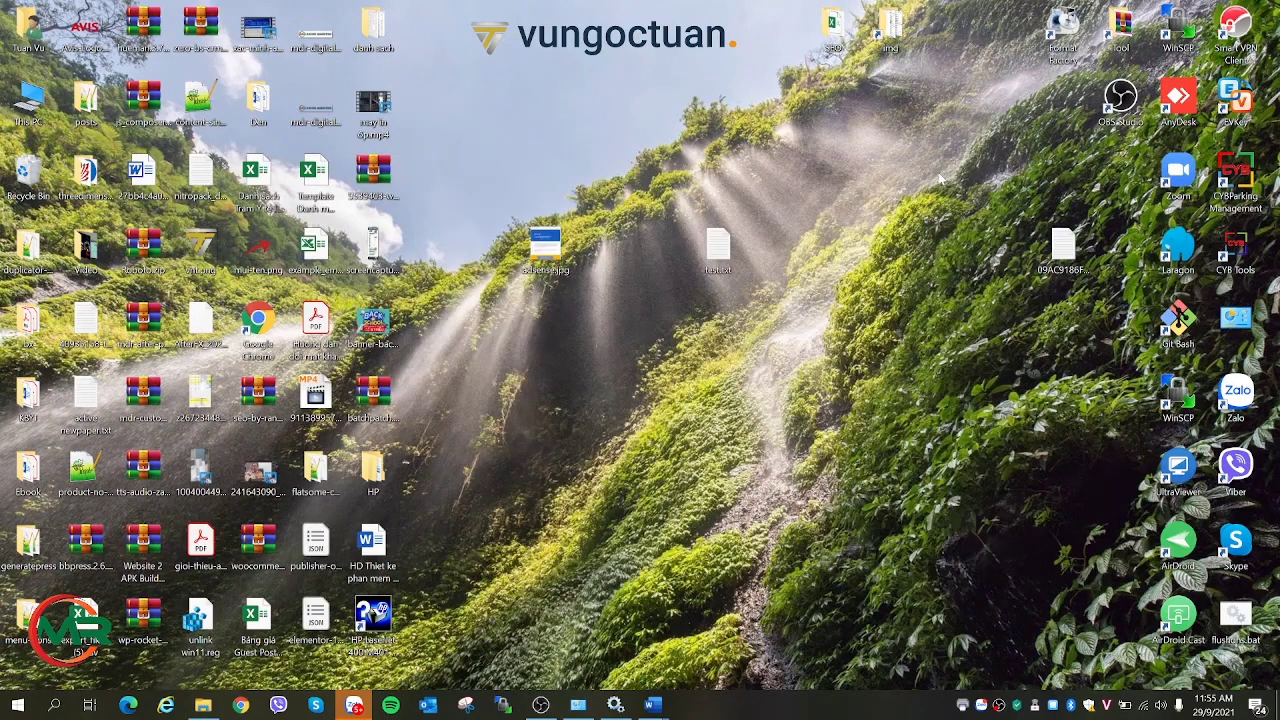
right_click(616, 480)
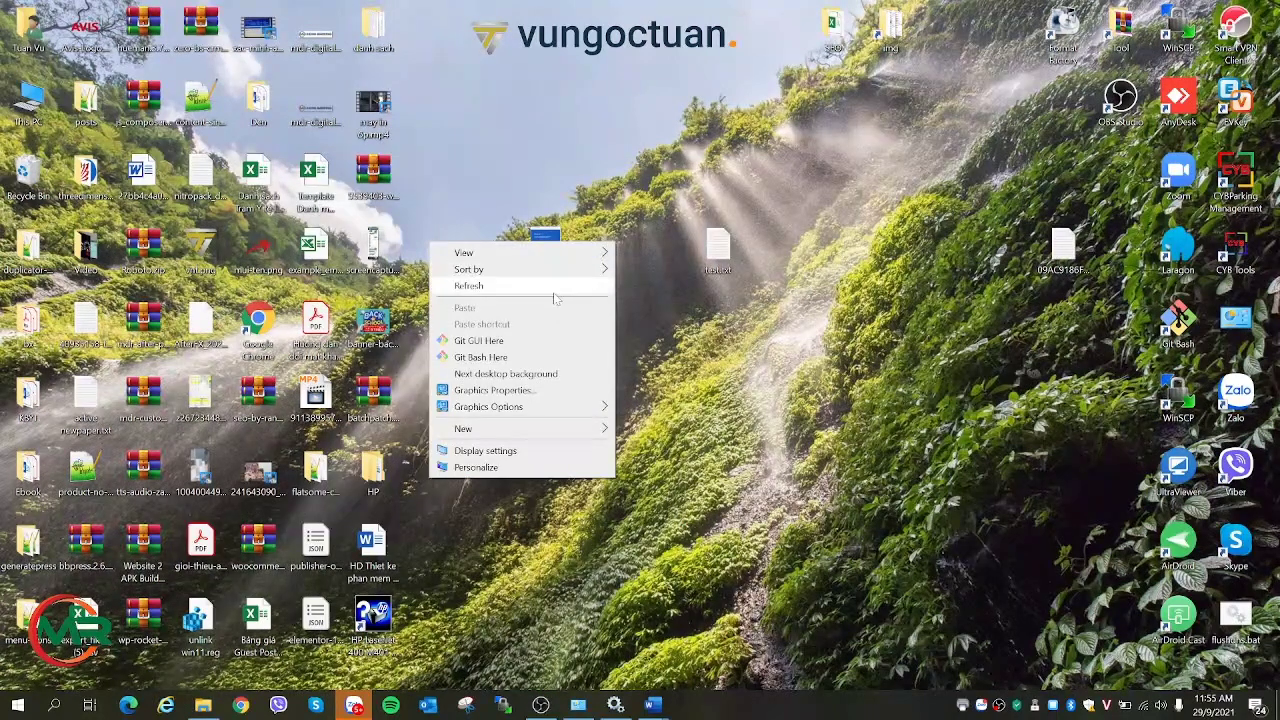
left_click(555, 290)
left_click(615, 705)
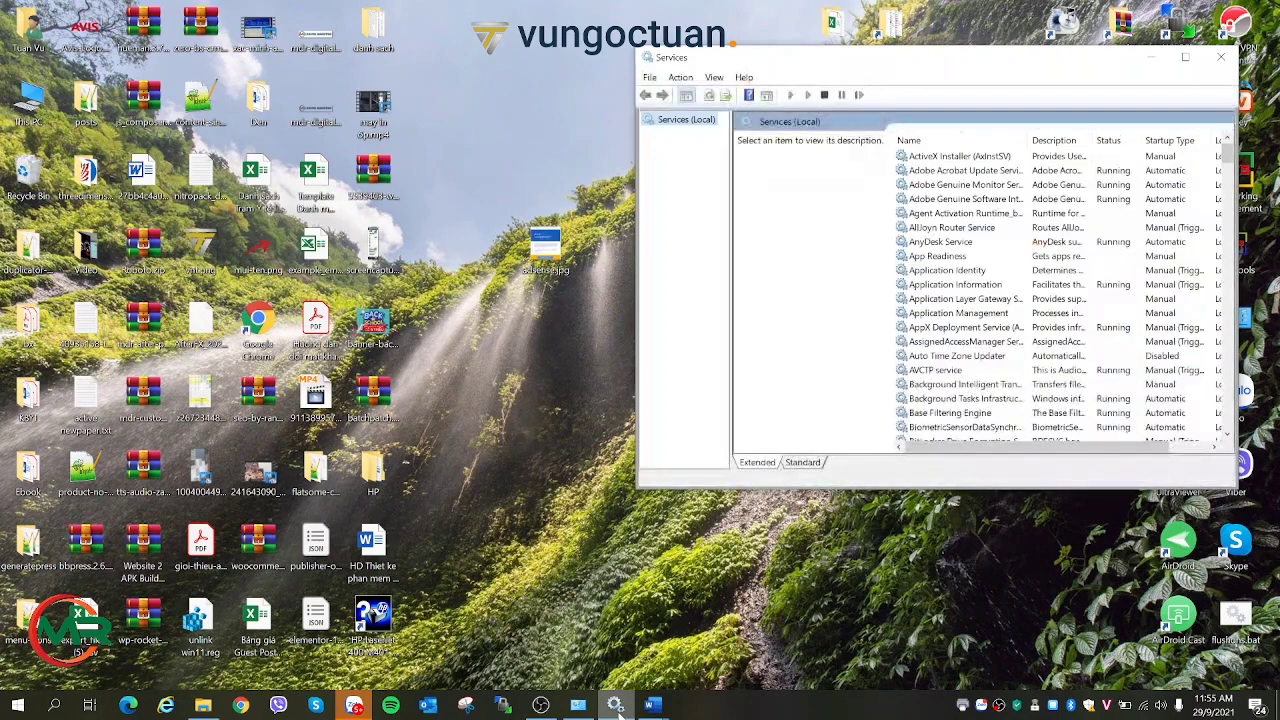
left_click(615, 705)
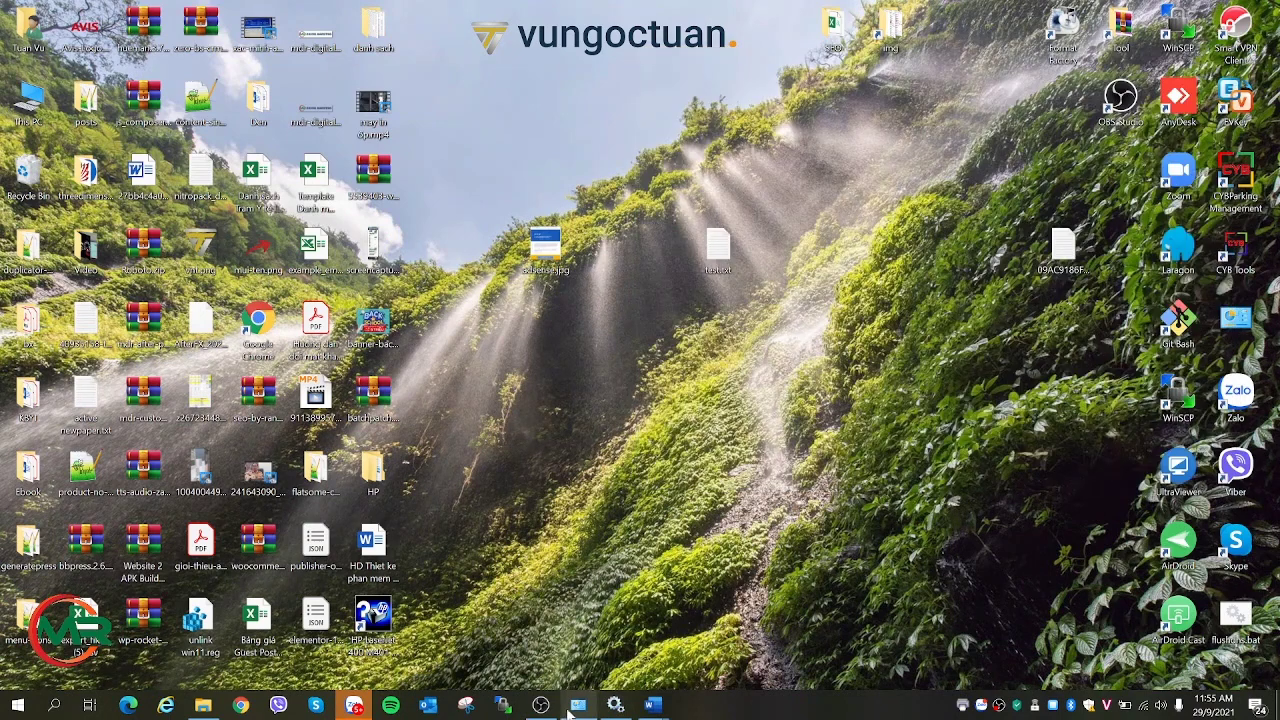
left_click(576, 708)
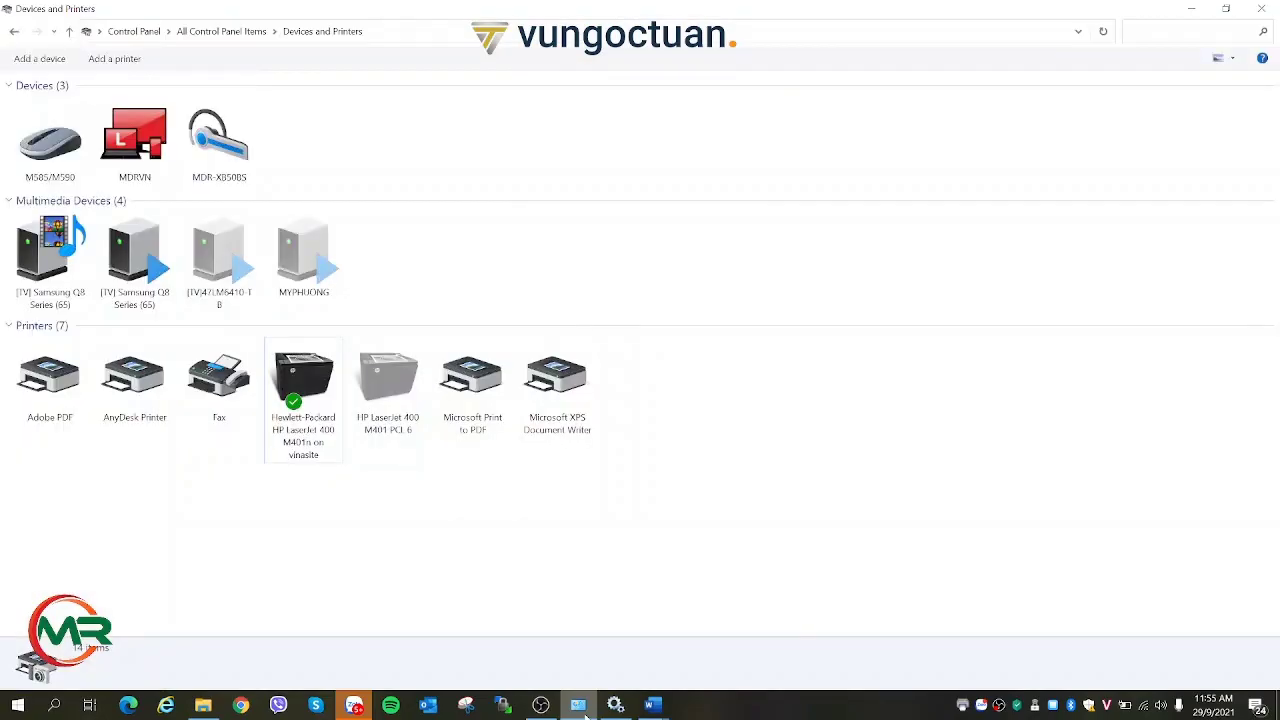
left_click(586, 714)
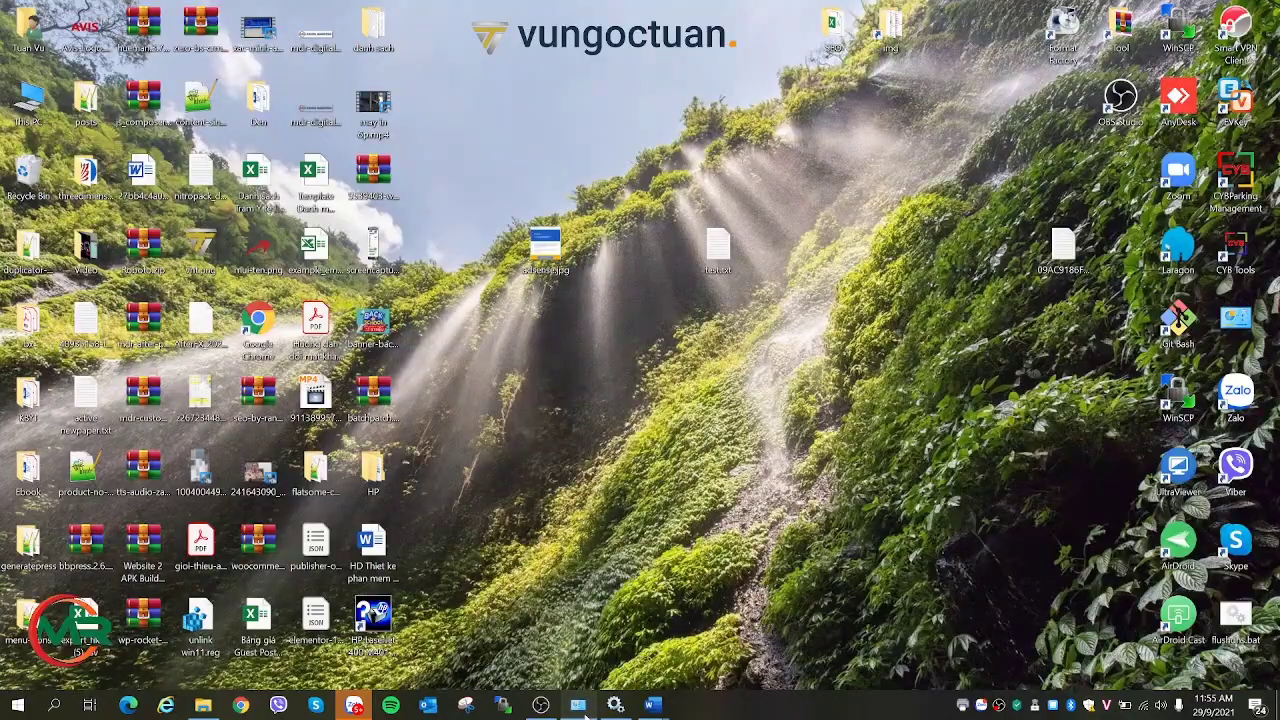
left_click(586, 712)
left_click(588, 713)
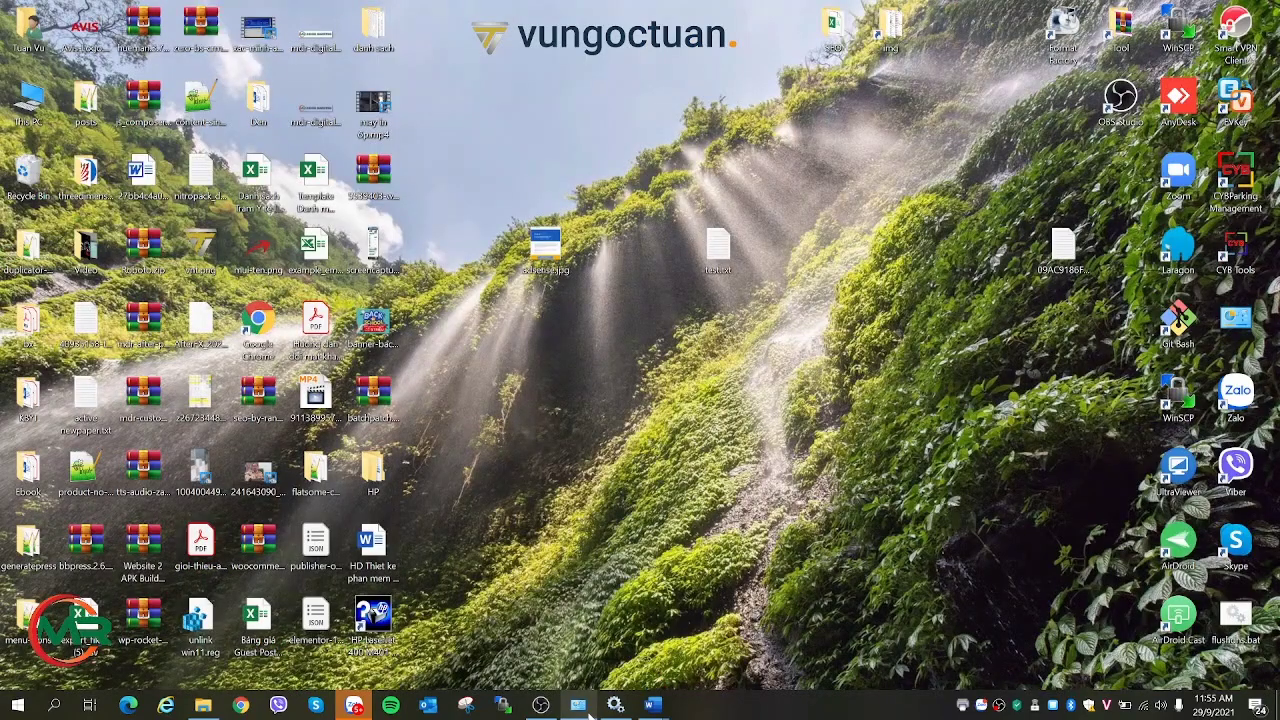